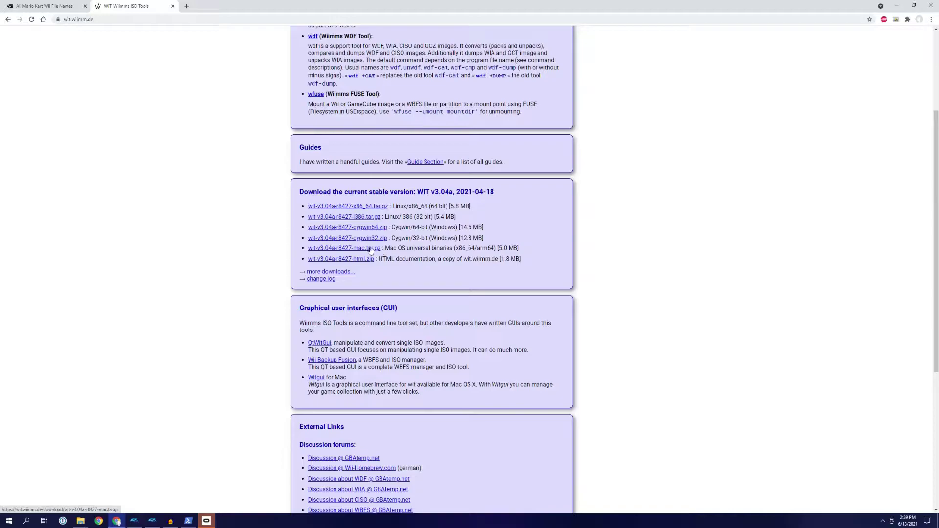
Switch to File Explorer, open the bin folder inside wit-v3.04a-r8427-cygwin64 and select its full path.
mouse_move(80, 520)
left_click(60, 490)
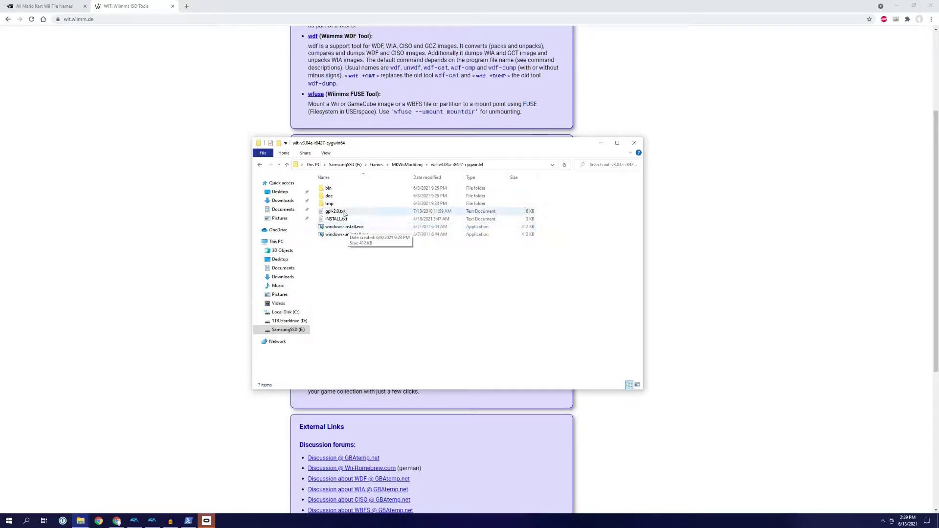
left_click(343, 190)
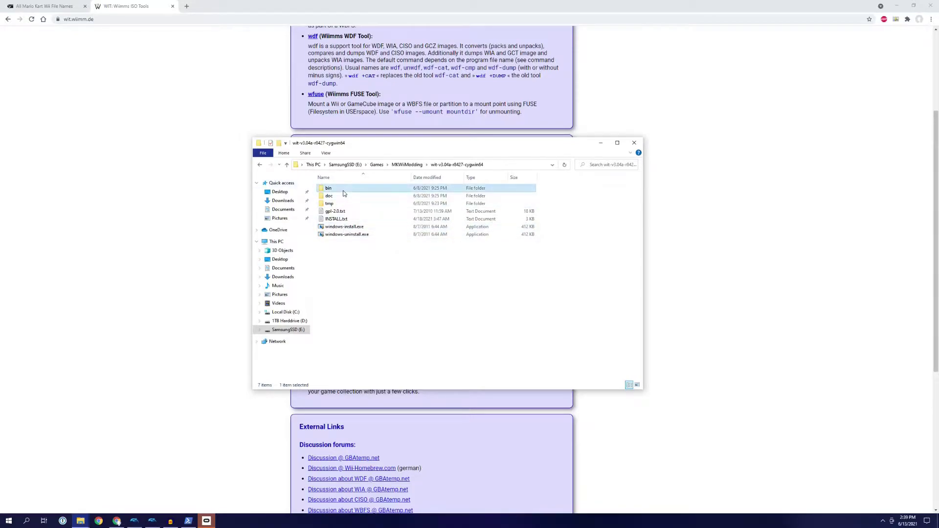
double_click(344, 194)
left_click(421, 167)
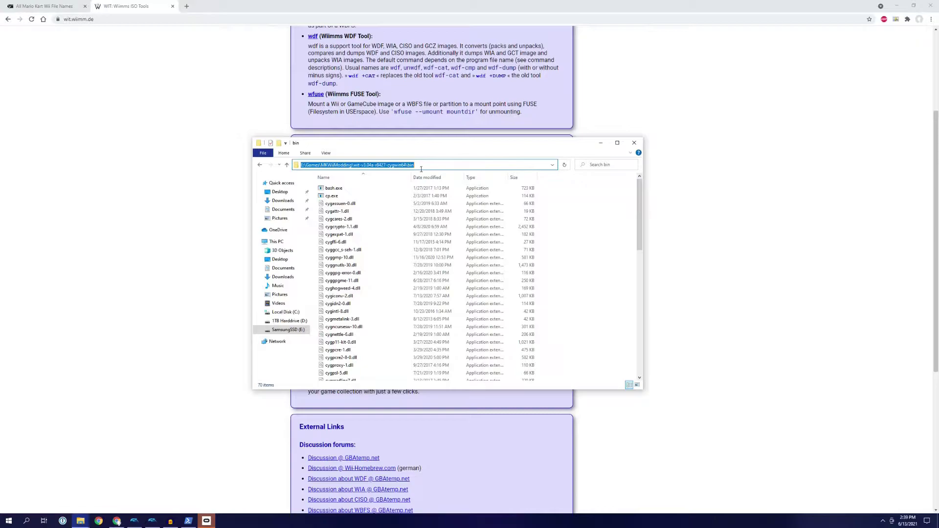
Search Windows for "system env" and open the Environment Variables settings from System Properties.
left_click(8, 521)
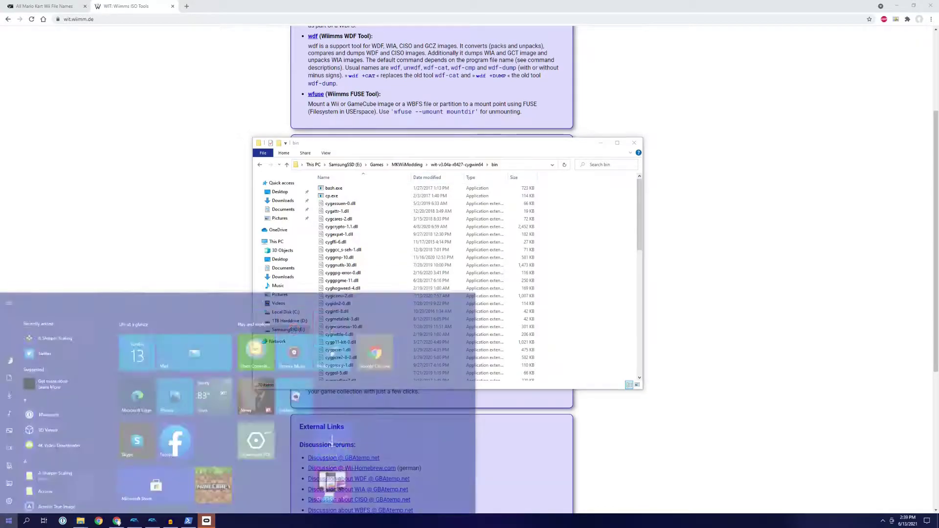
type("system")
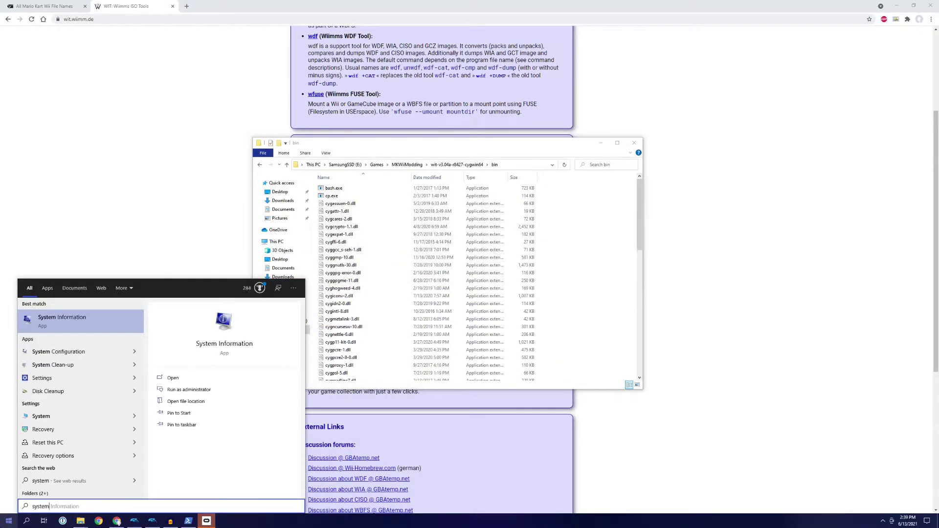
type(" env")
key("Return")
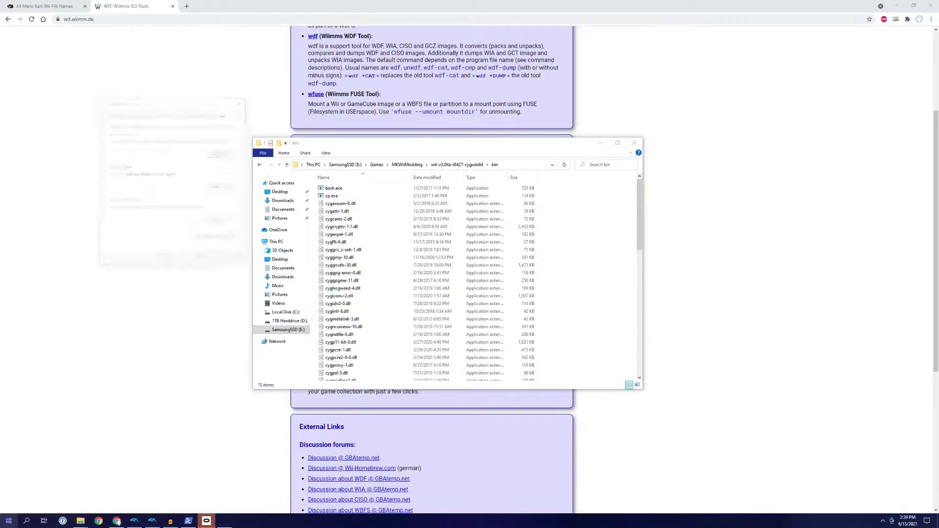
left_click_drag(146, 101, 385, 140)
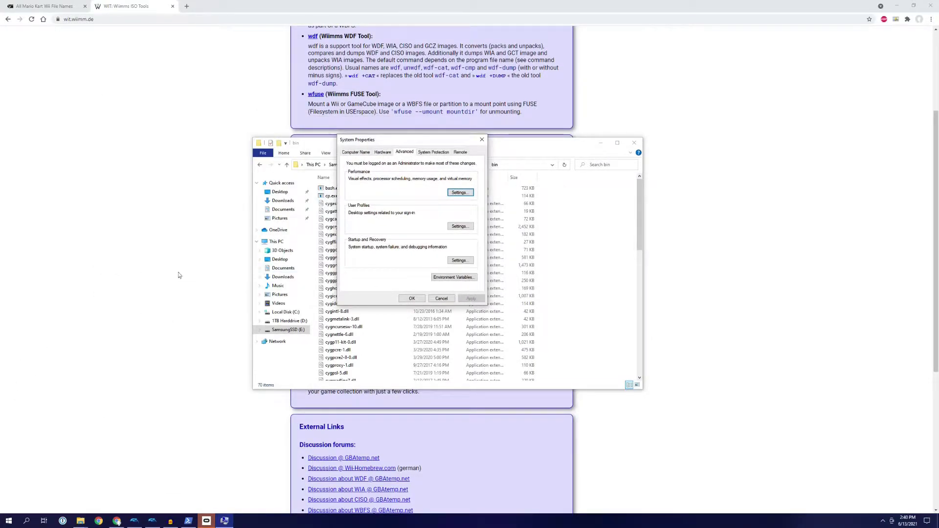
left_click_drag(389, 141, 423, 181)
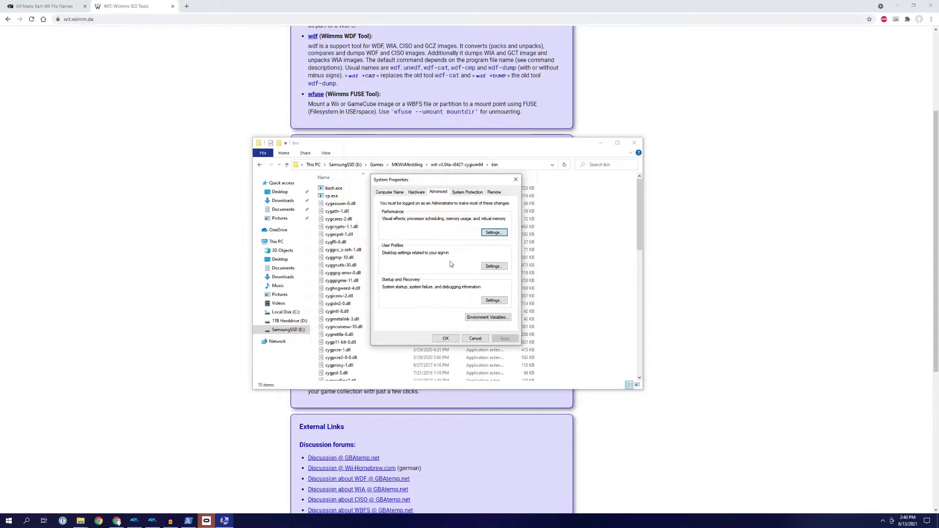
left_click(470, 316)
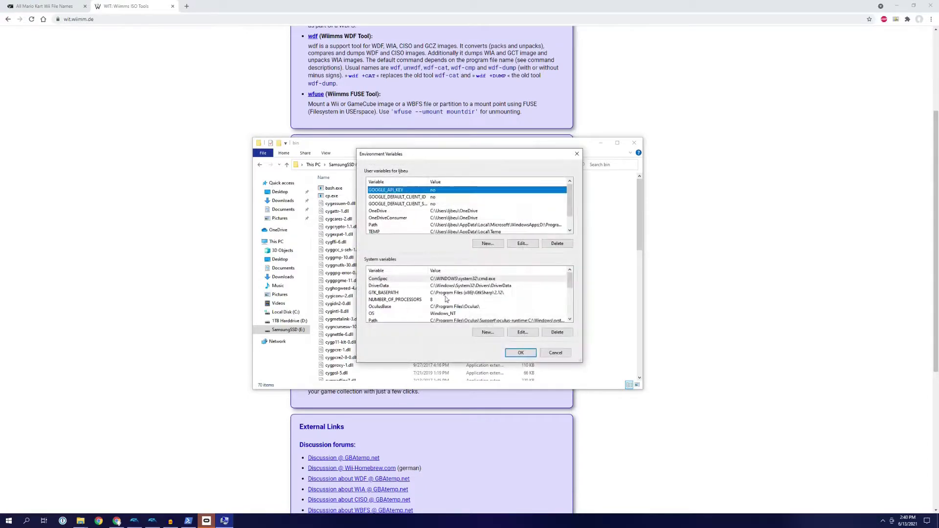
scroll(445, 300, "down", 4)
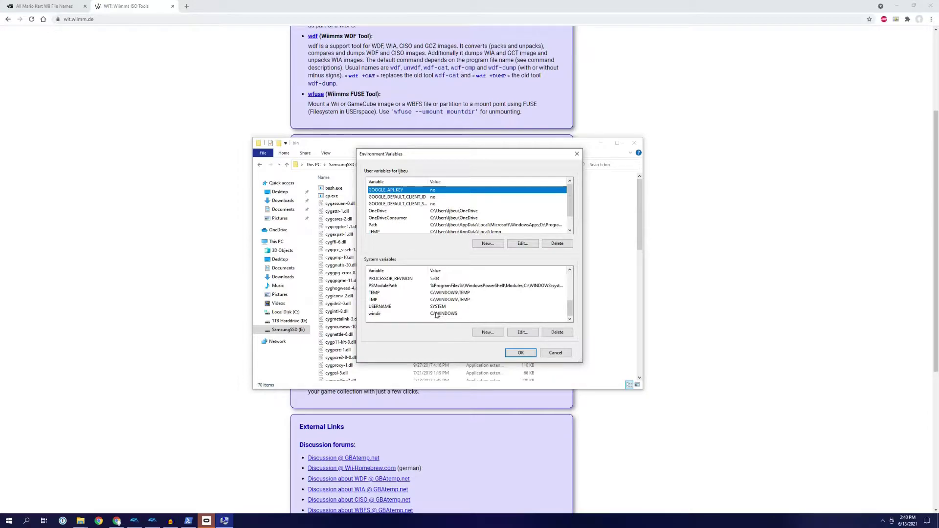
left_click(522, 332)
left_click(566, 275)
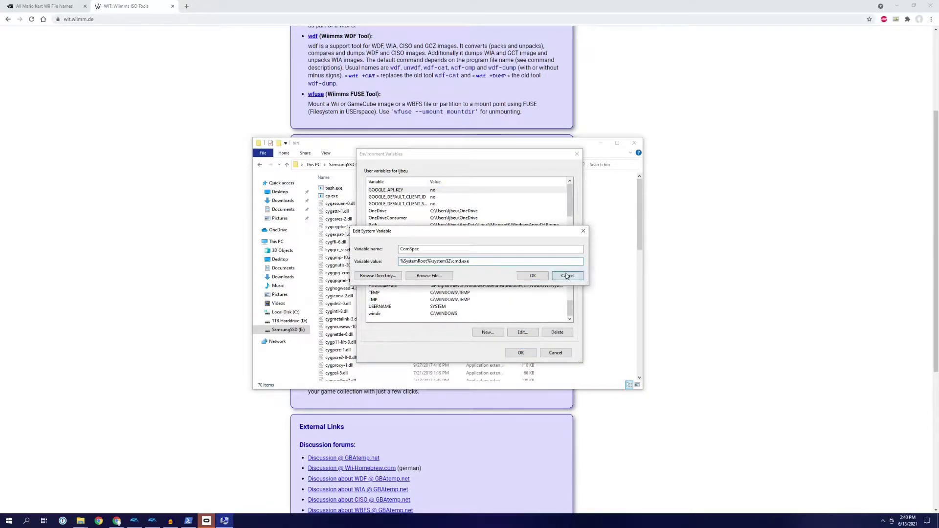
Check the system Path variable's entries for the Wiimms tools bin folders, and close the system dialogs without making changes.
scroll(392, 305, "up", 3)
scroll(393, 305, "up", 1)
scroll(412, 306, "down", 1)
scroll(415, 306, "up", 2)
scroll(422, 307, "down", 1)
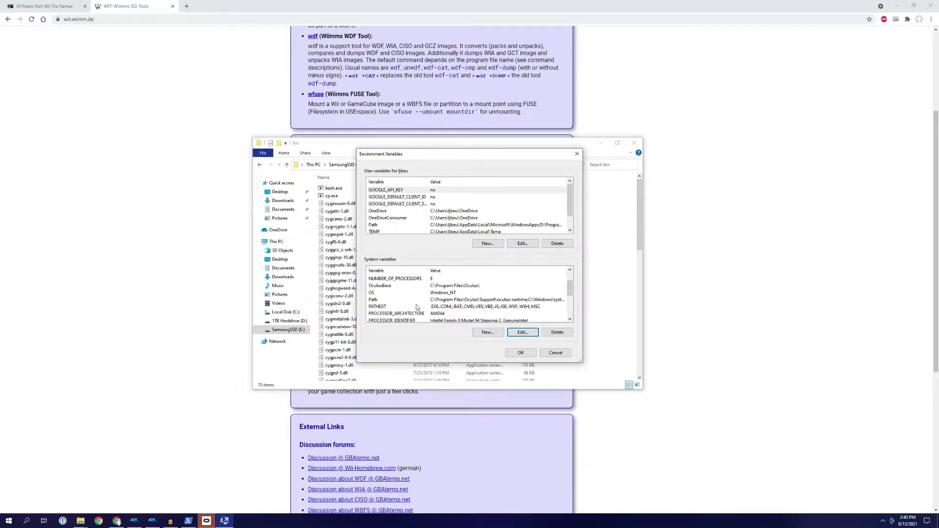
double_click(421, 300)
scroll(433, 273, "down", 5)
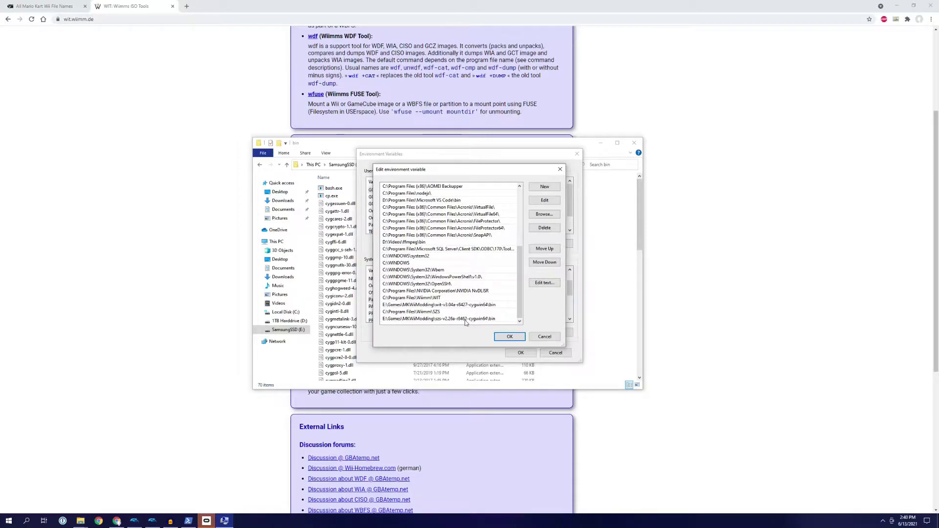
left_click(556, 339)
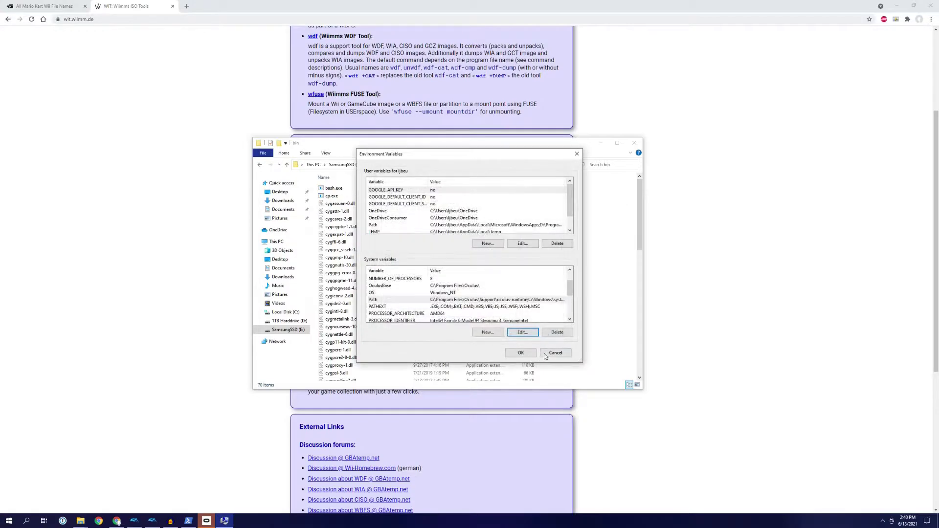
left_click(556, 353)
left_click(481, 339)
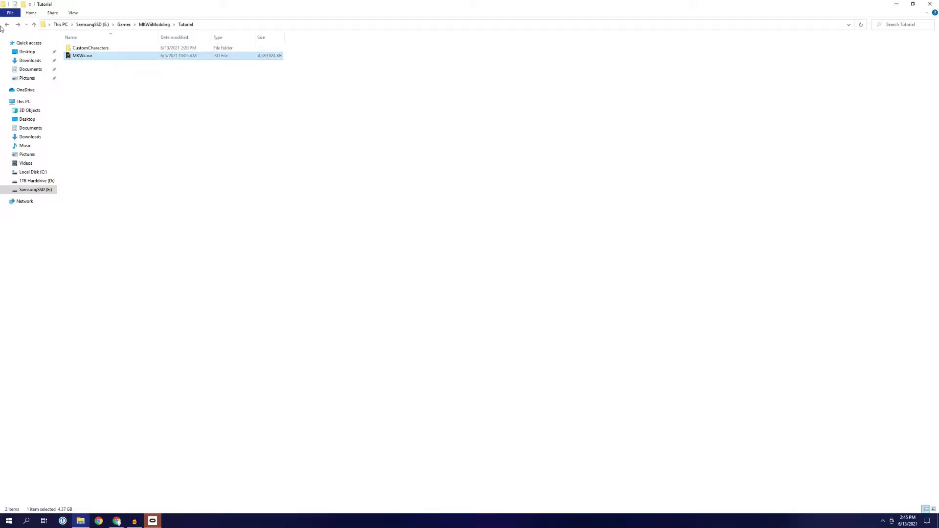
Open Windows PowerShell in the Tutorial folder that contains MKWii.iso.
left_click(11, 15)
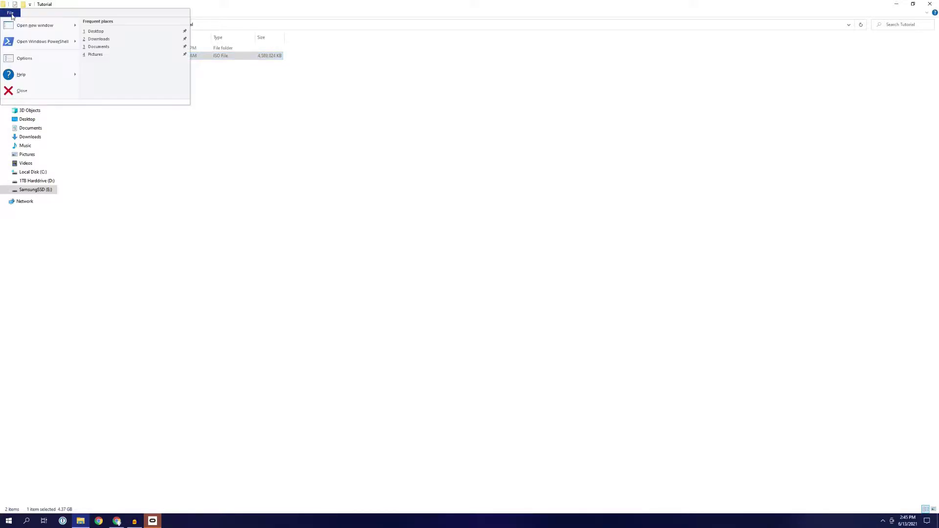
left_click(42, 42)
left_click_drag(252, 131, 492, 187)
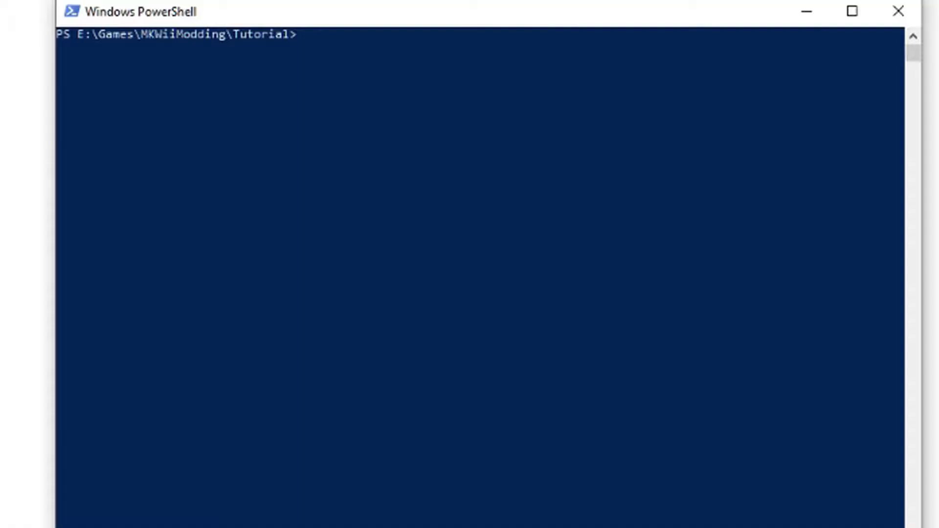
Extract the game image into a new base files folder by running "wit extract MKWii.iso .\MKWiiBaseFiles".
type("wit")
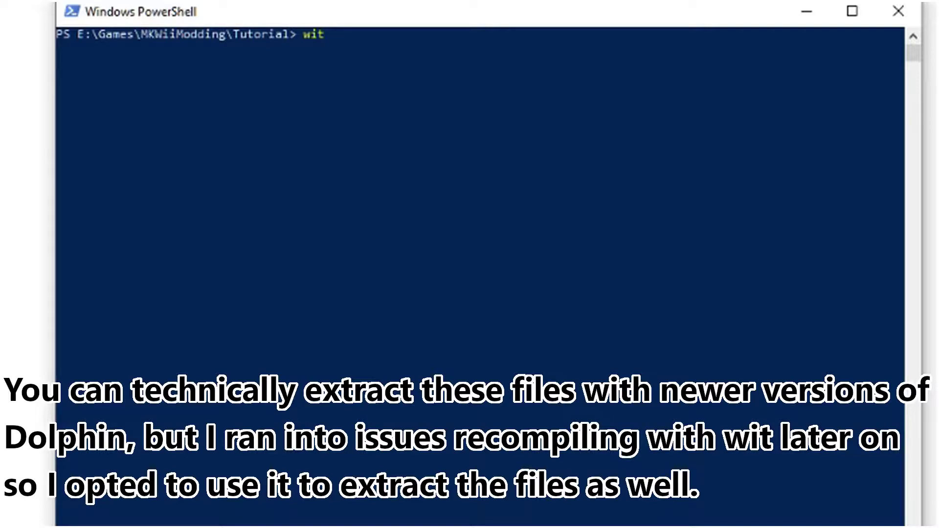
type("extract MK")
key("BackSpace")
type("KWii.iiso")
key("BackSpace")
key("BackSpace")
key("BackSpace")
type("so")
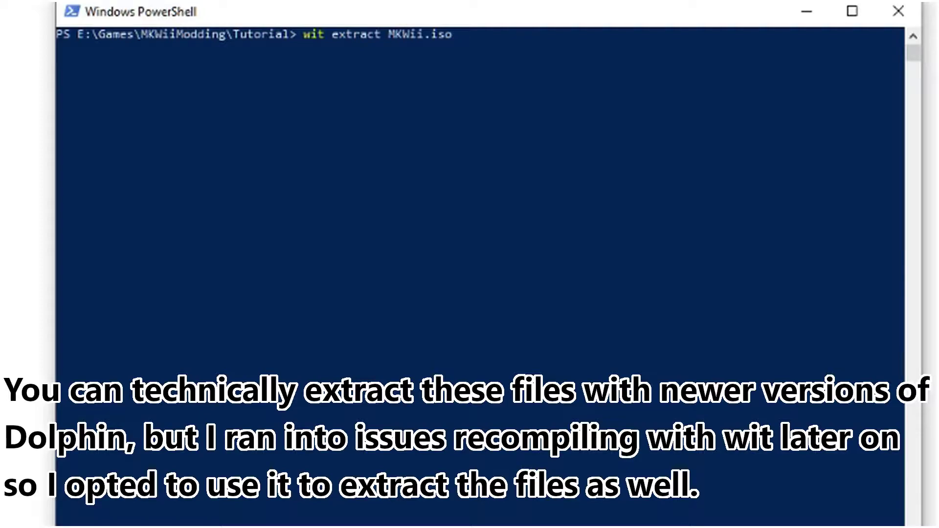
type(" .\\MKWiiBaseFiles")
key("Return")
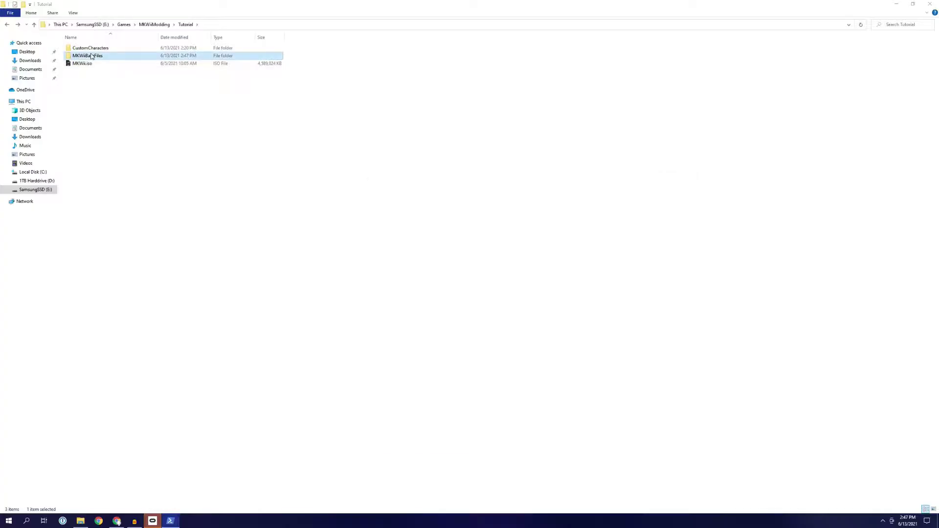
Open the Kart folder under DATA\files\Race within the extracted base files.
double_click(83, 55)
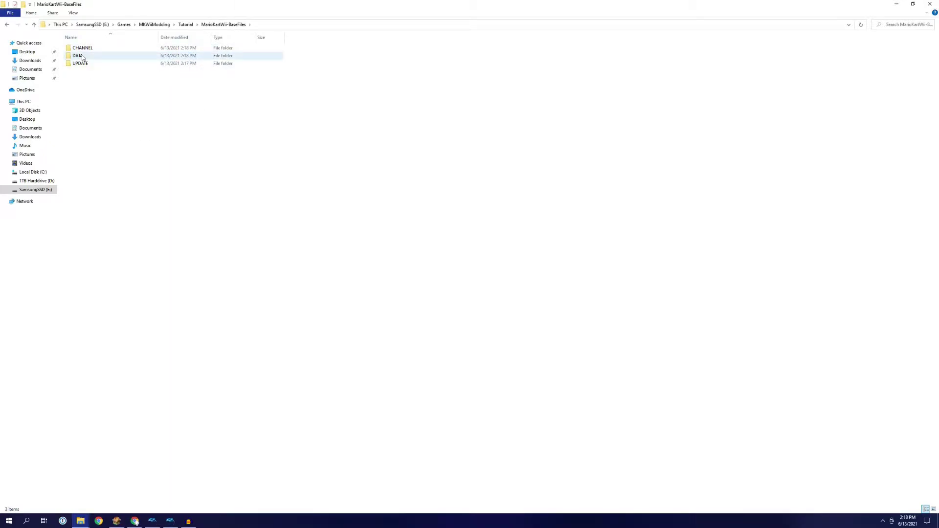
double_click(79, 55)
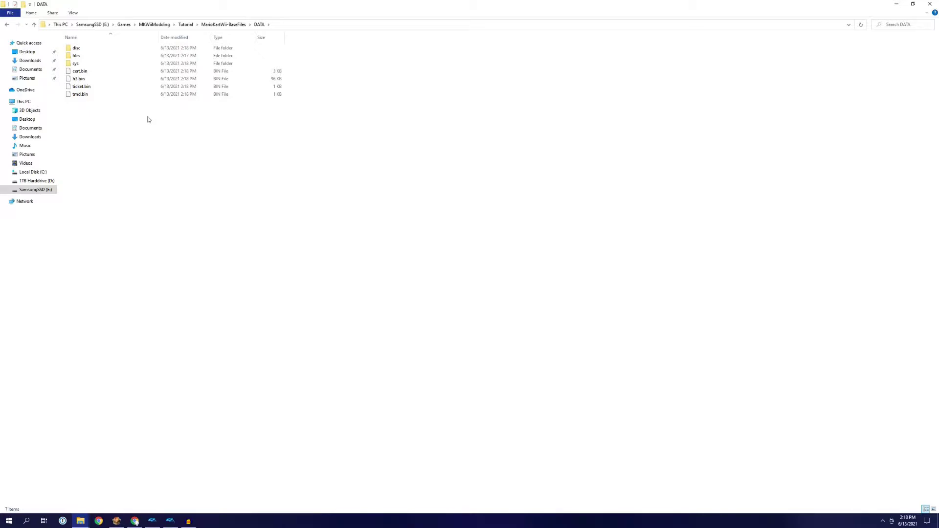
double_click(96, 57)
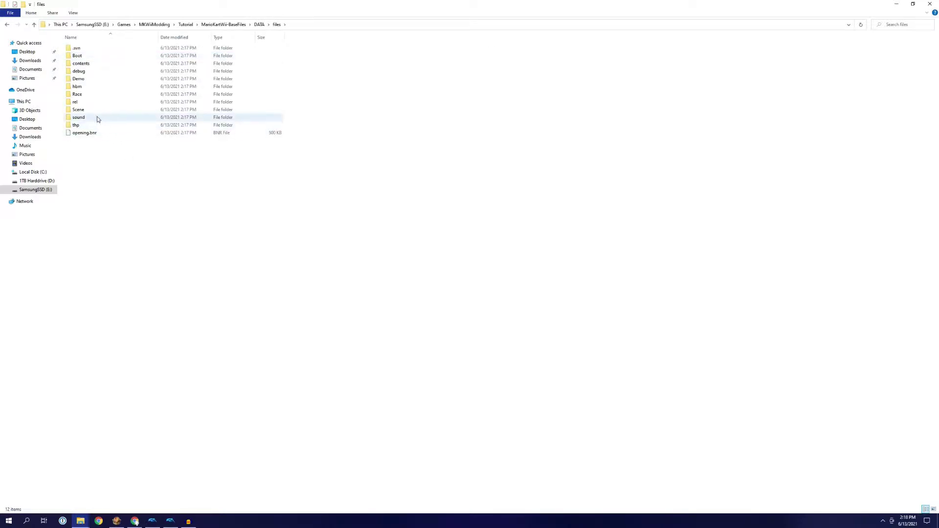
double_click(89, 94)
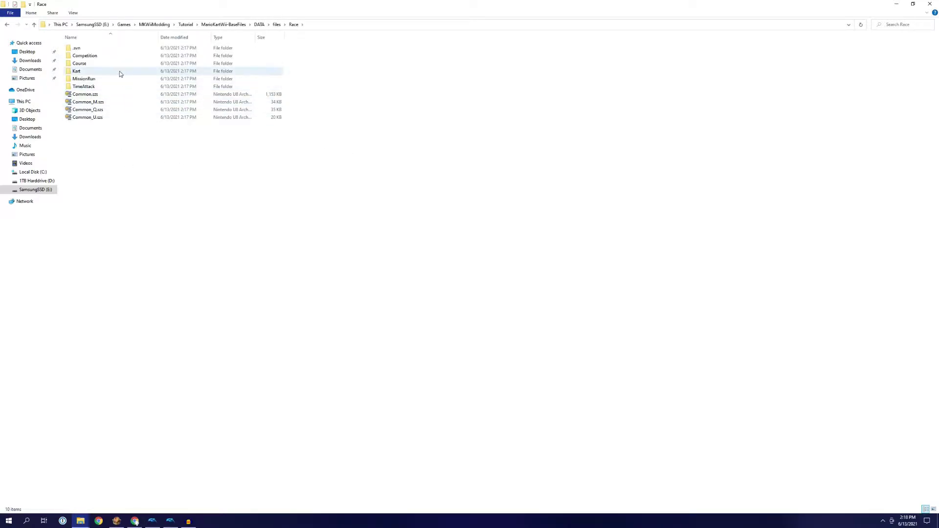
double_click(119, 72)
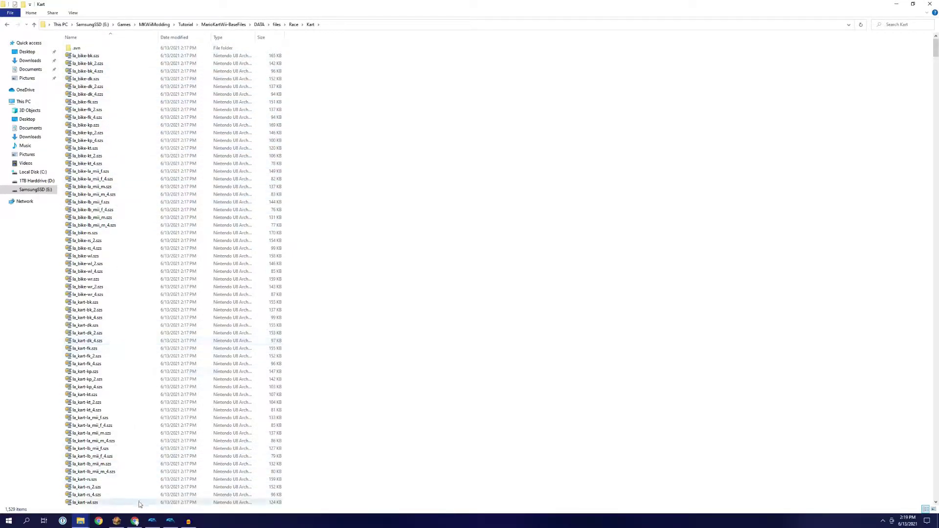
Switch to the browser and look through the All Mario Kart Wii File Names thread, covering vehicles, characters, tracks and battle stages.
left_click(135, 521)
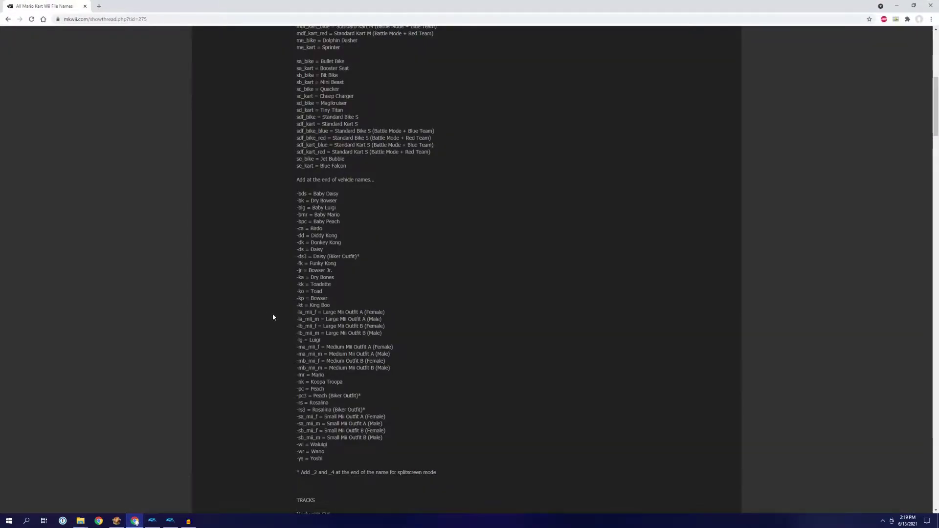
scroll(272, 313, "up", 15)
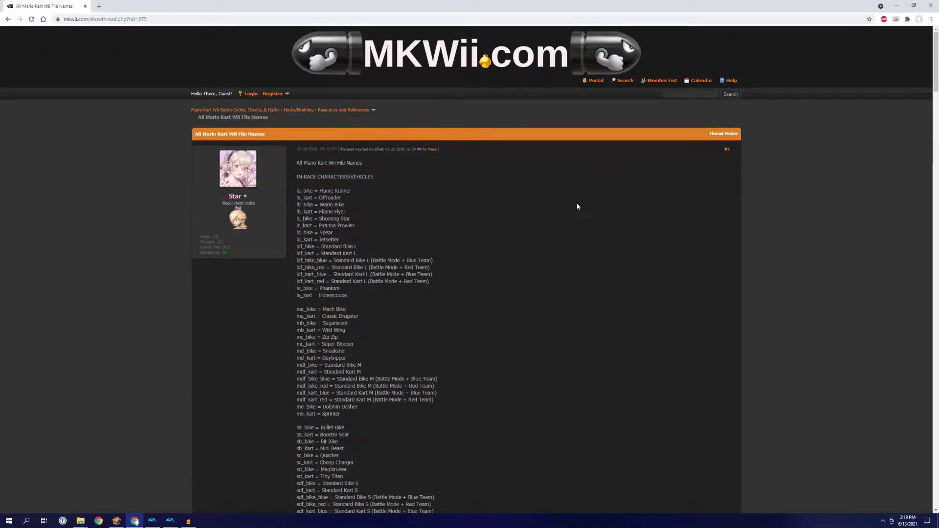
scroll(468, 294, "down", 4)
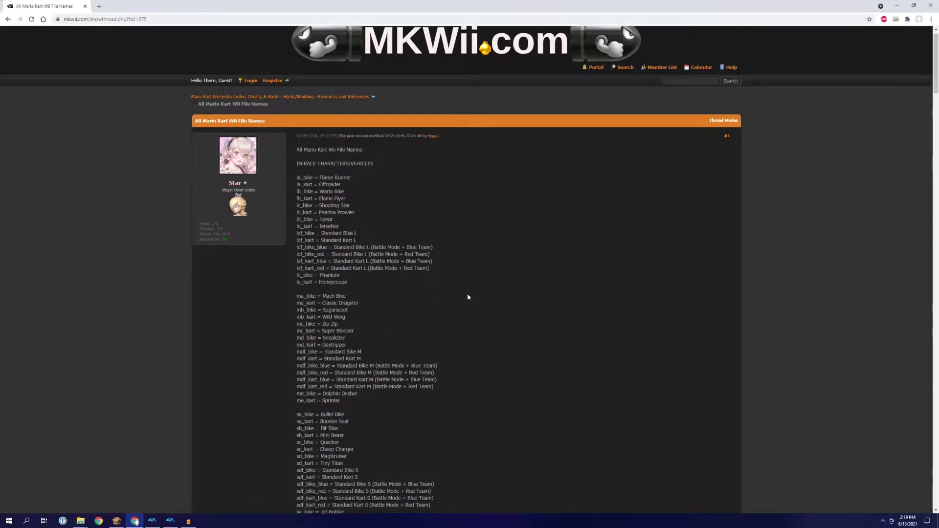
scroll(430, 301, "up", 4)
scroll(424, 298, "down", 5)
scroll(362, 200, "down", 20)
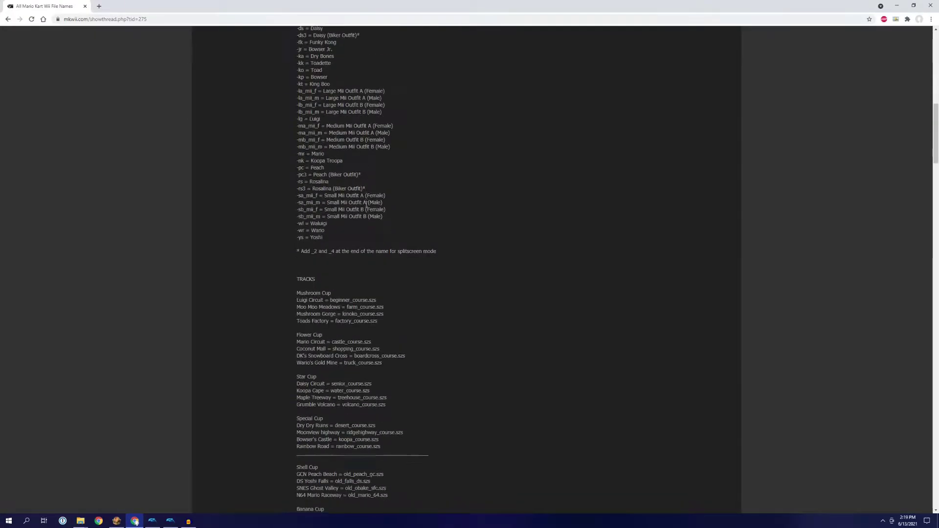
scroll(419, 242, "up", 20)
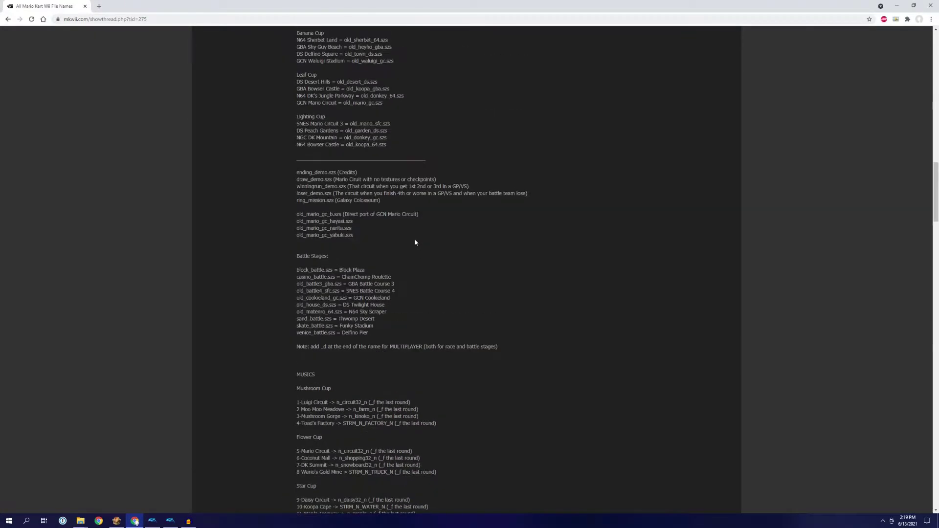
scroll(413, 237, "up", 2)
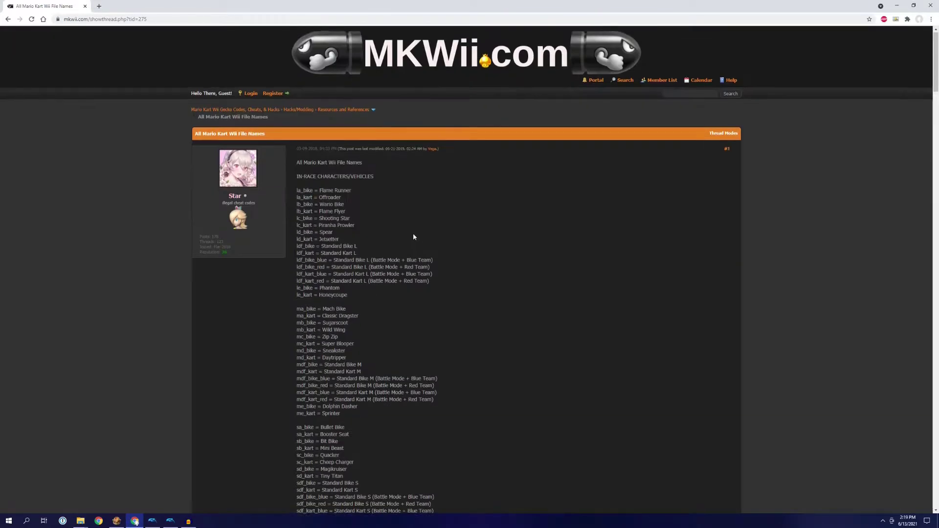
Examine the in-race vehicle name codes and the character suffixes added at the end of vehicle names.
scroll(421, 234, "down", 6)
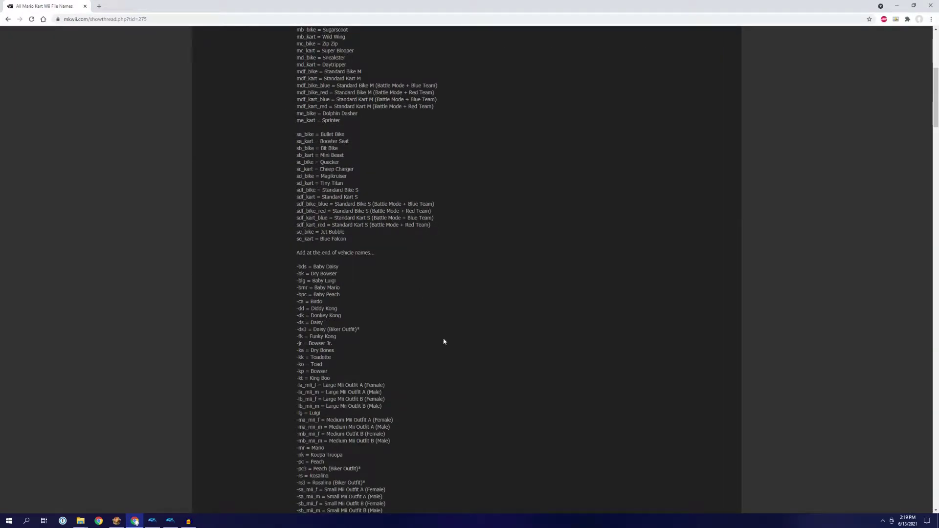
scroll(423, 309, "up", 2)
scroll(415, 304, "up", 3)
scroll(413, 303, "down", 2)
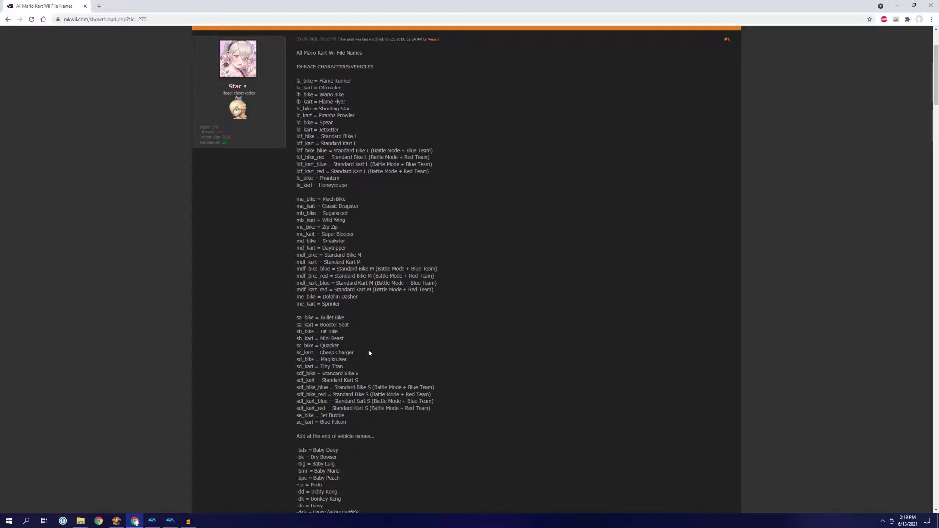
scroll(366, 354, "down", 3)
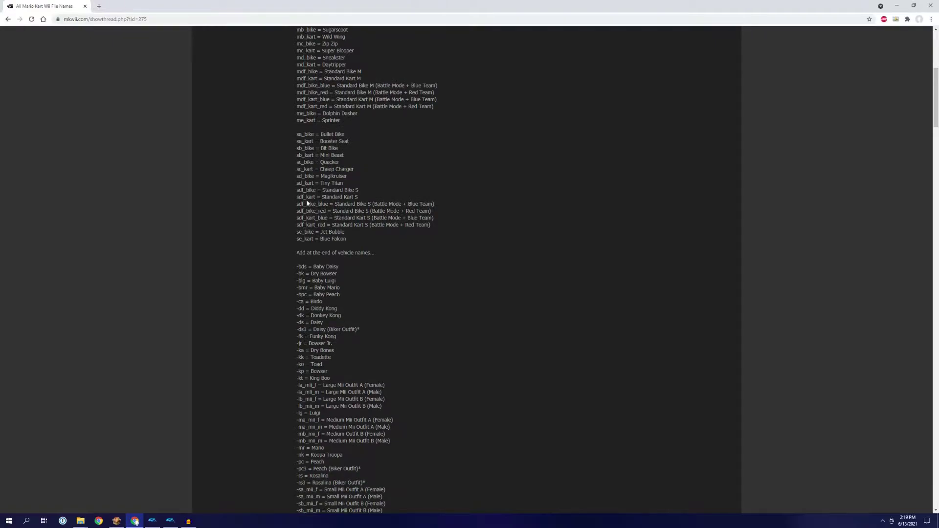
left_click_drag(296, 155, 301, 158)
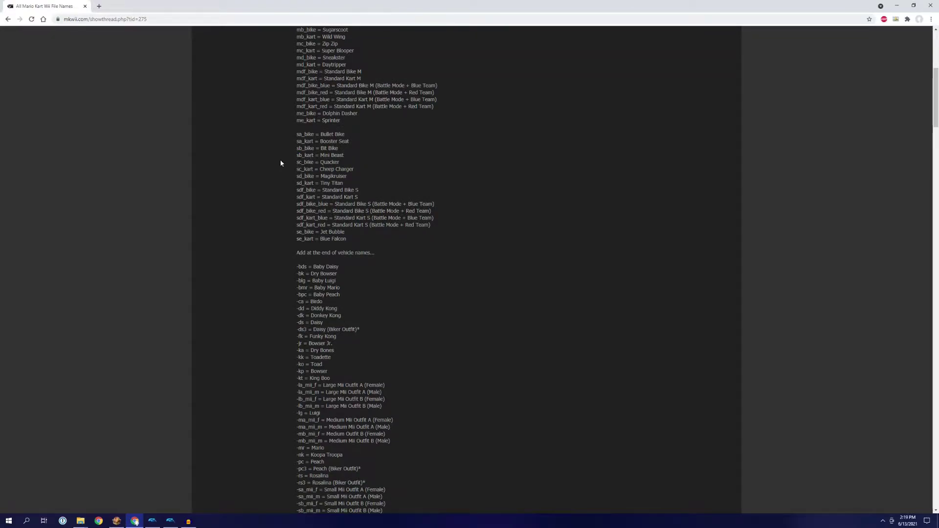
Switch to the Tutorial folder in File Explorer and create a folder named "Custom Characters" in it.
scroll(353, 264, "up", 3)
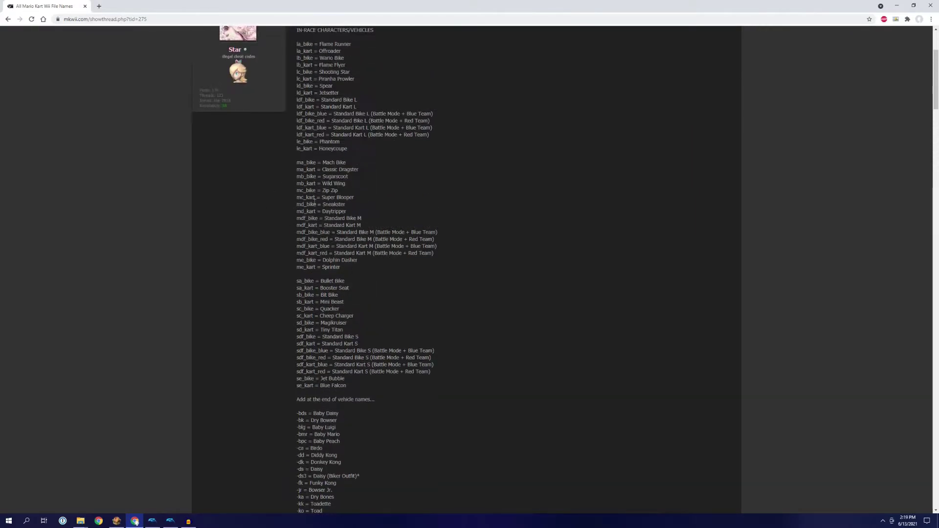
scroll(355, 233, "down", 4)
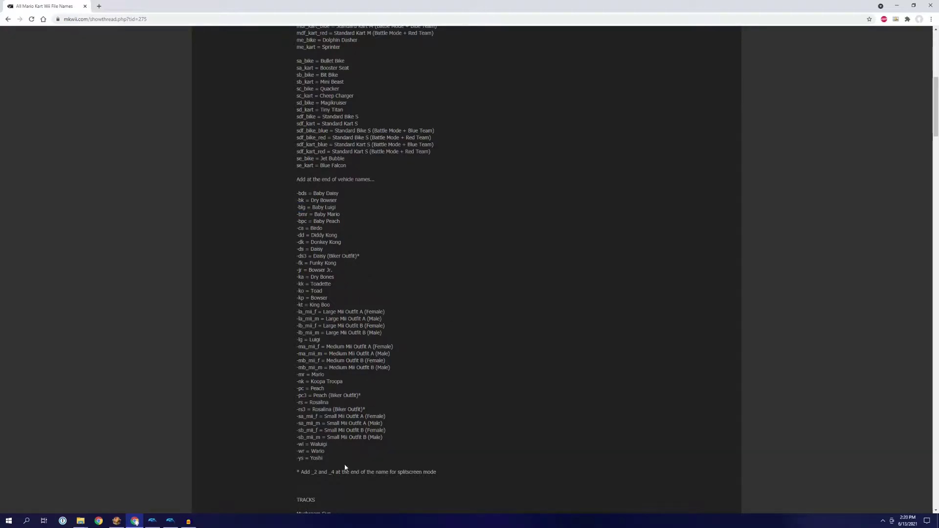
left_click(90, 511)
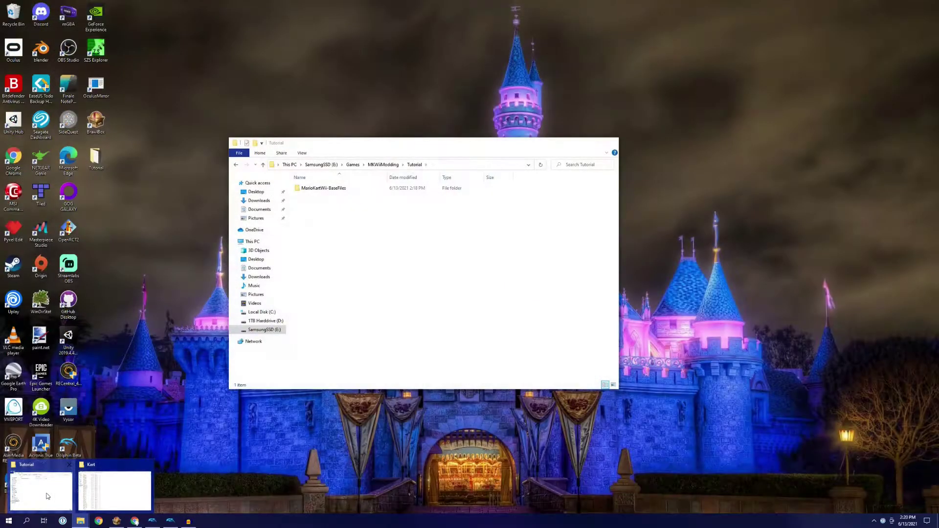
left_click(41, 489)
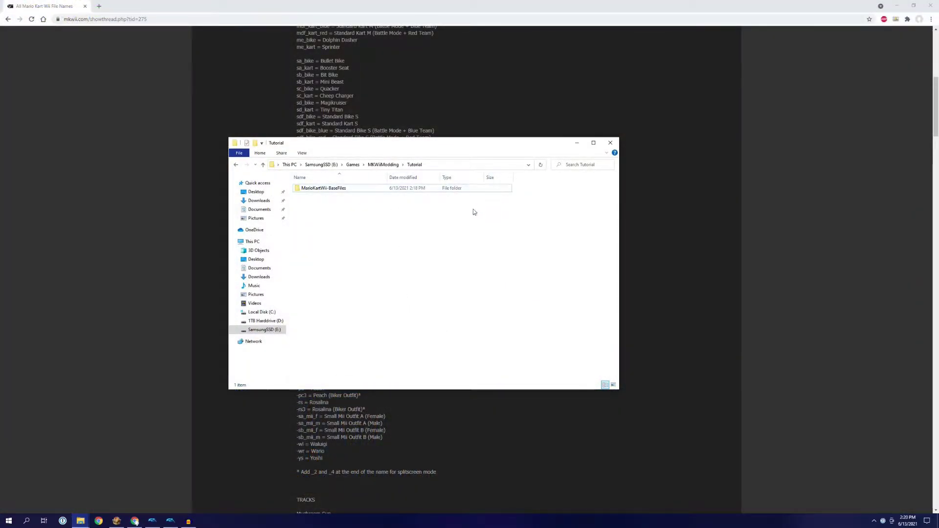
right_click(370, 278)
mouse_move(428, 366)
left_click(477, 366)
type("Custom Characters")
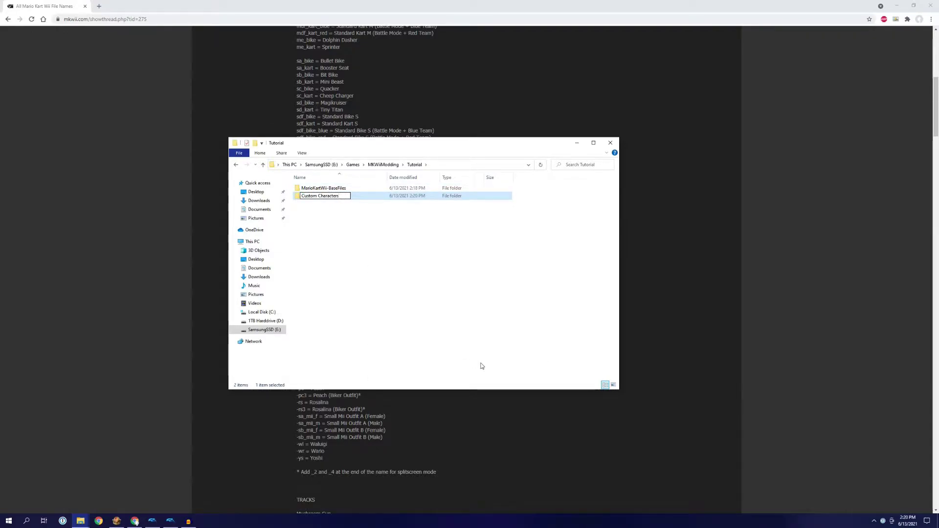
key("Return")
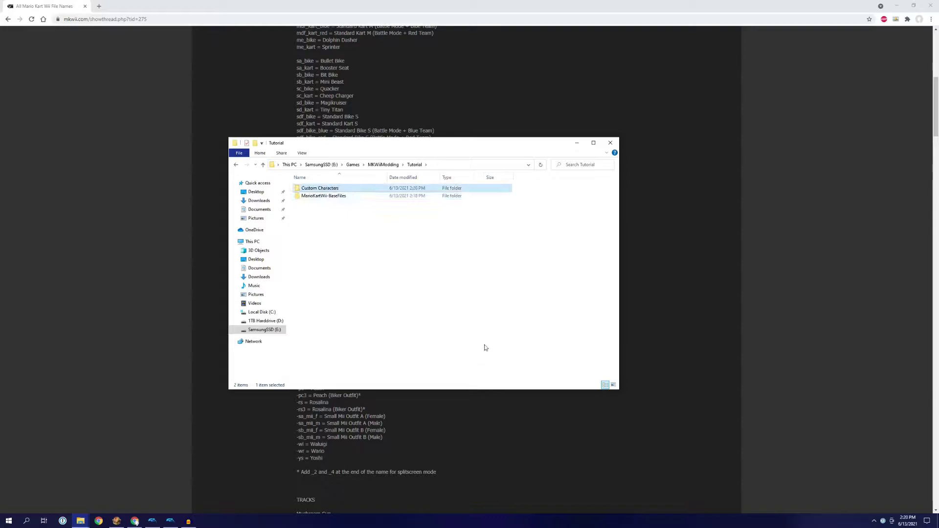
Rename the new folder to "CustomCharacters", without the space.
right_click(335, 188)
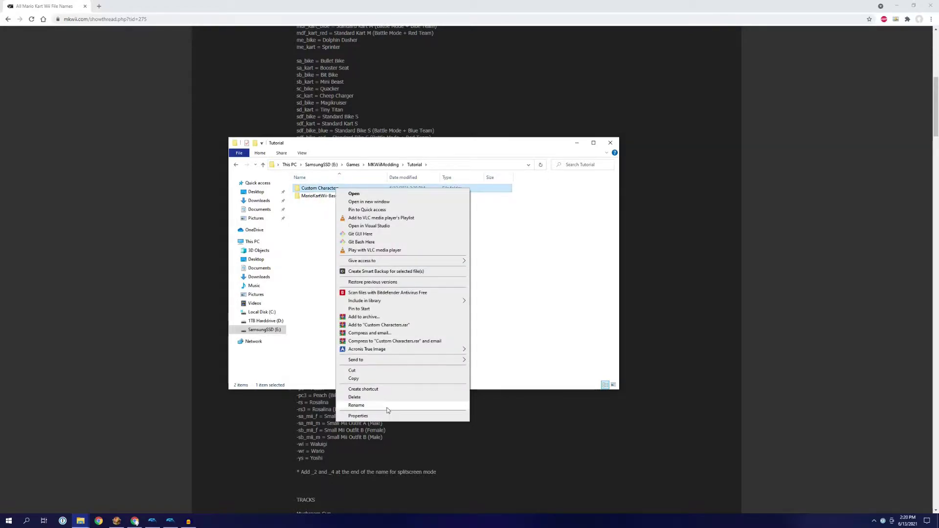
left_click(356, 405)
left_click(318, 189)
key("BackSpace")
key("Return")
Open the CustomCharacters folder and create a folder named "BabyLuigi" inside it.
key("Return")
right_click(399, 298)
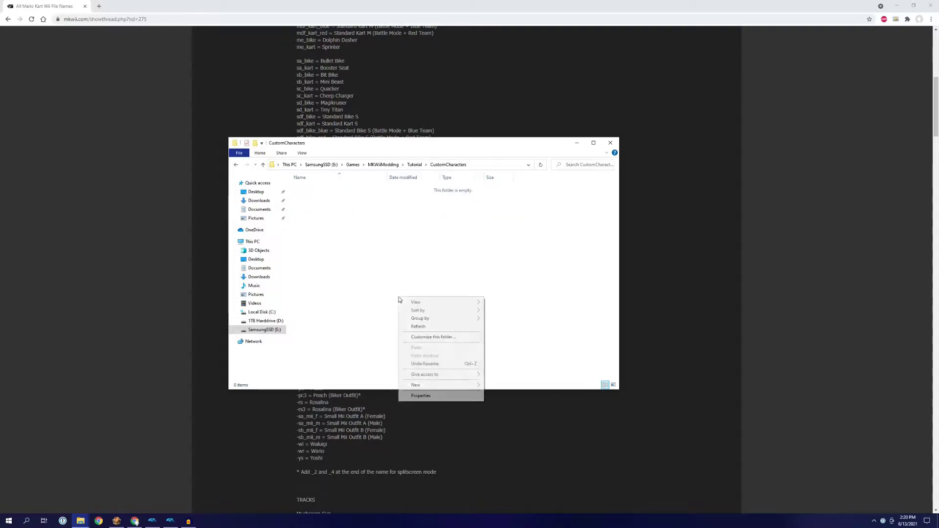
mouse_move(440, 385)
left_click(503, 386)
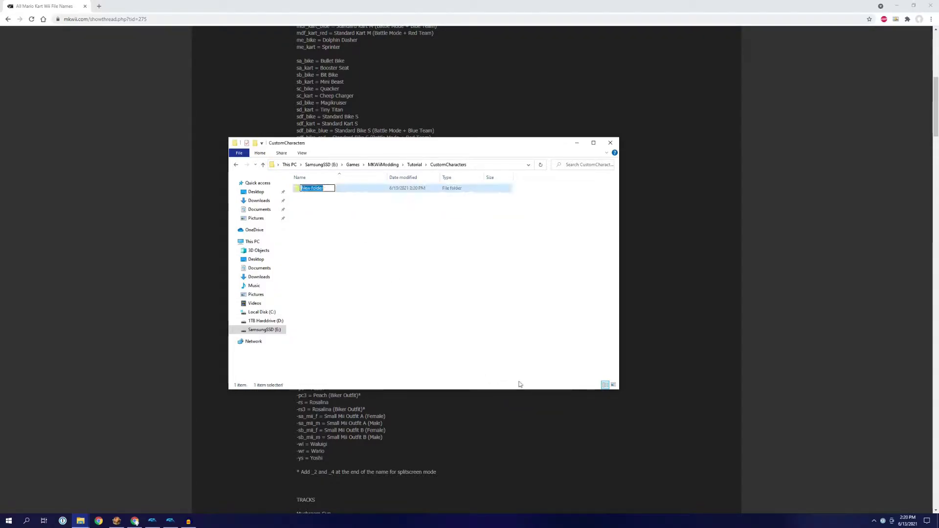
type("BabyLuigi")
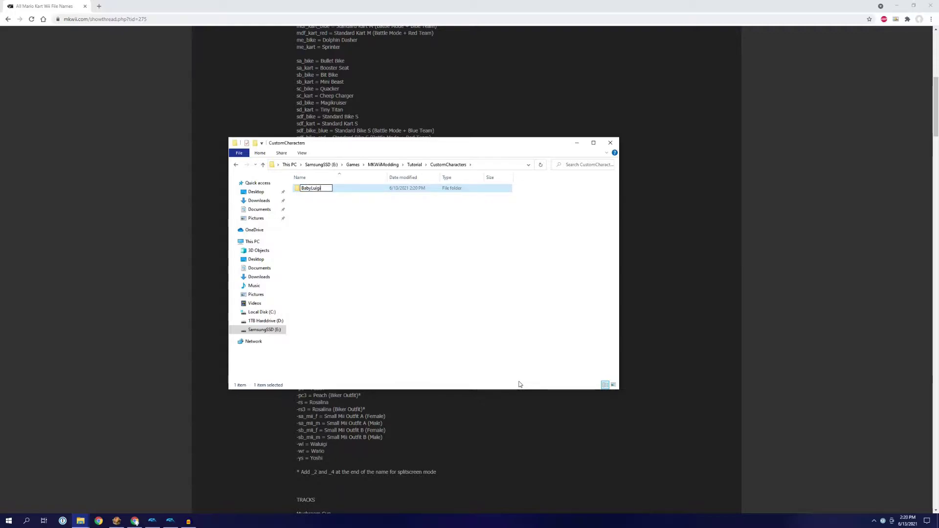
key("Return")
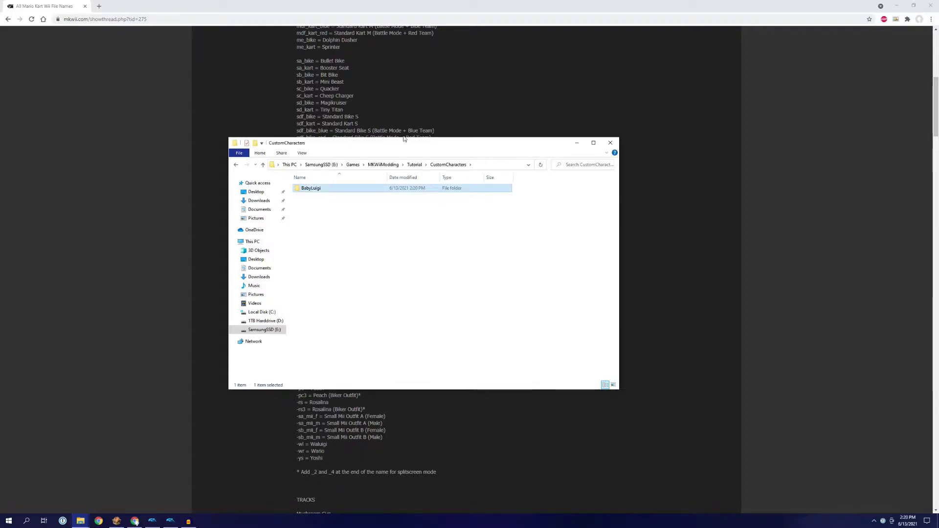
Open the BabyLuigi folder and create a subfolder named "Original" in it.
double_click(356, 191)
right_click(376, 266)
mouse_move(415, 353)
left_click(469, 354)
type("Original")
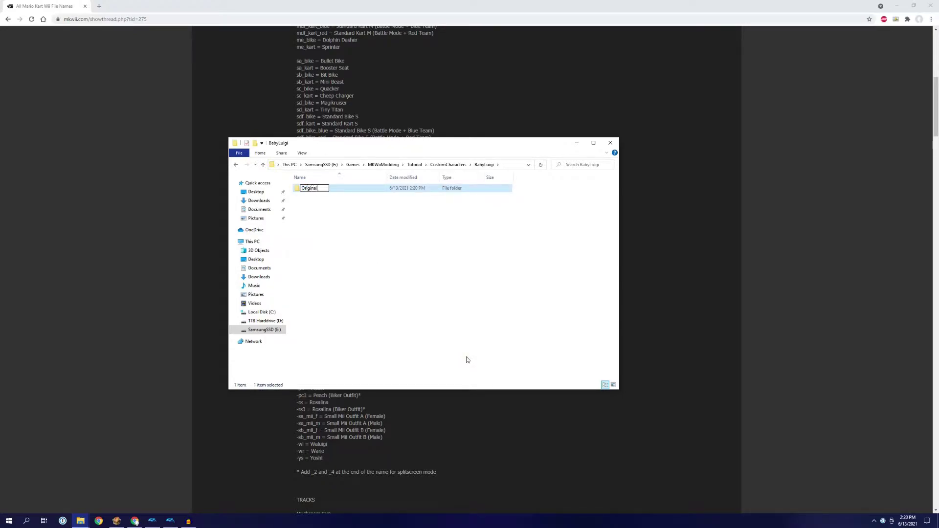
key("Return")
Create a second subfolder named "Invisible" beside Original in the BabyLuigi folder.
right_click(385, 244)
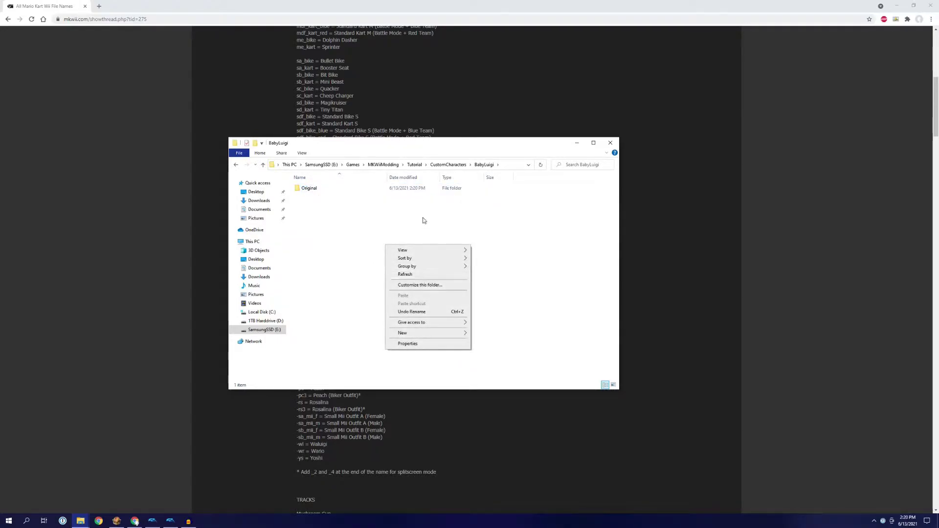
mouse_move(431, 336)
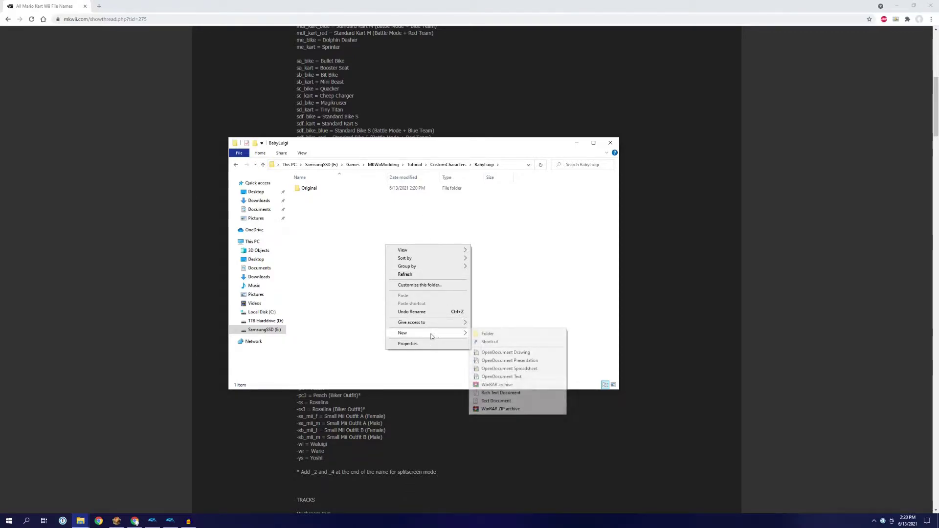
left_click(486, 335)
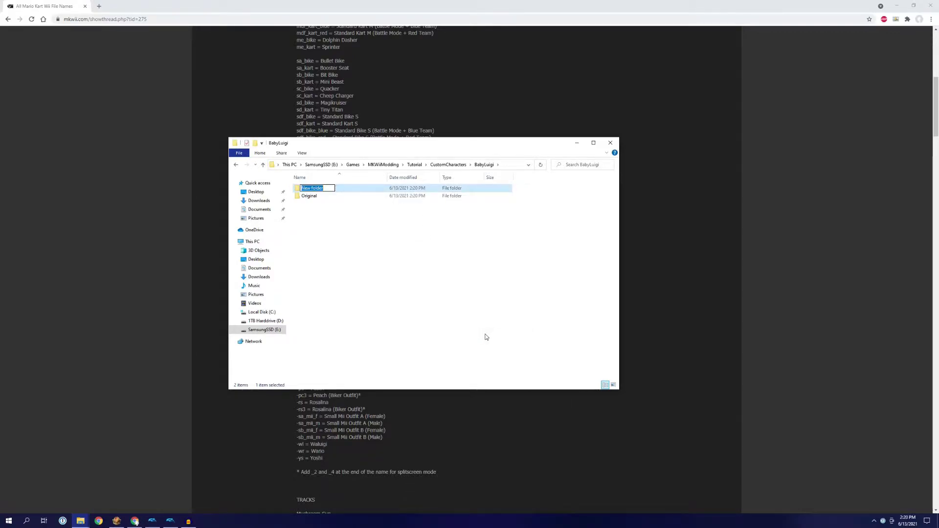
type("Invisible")
key("Return")
Open the Original folder and copy its full path.
left_click(393, 197)
double_click(394, 197)
left_click(518, 165)
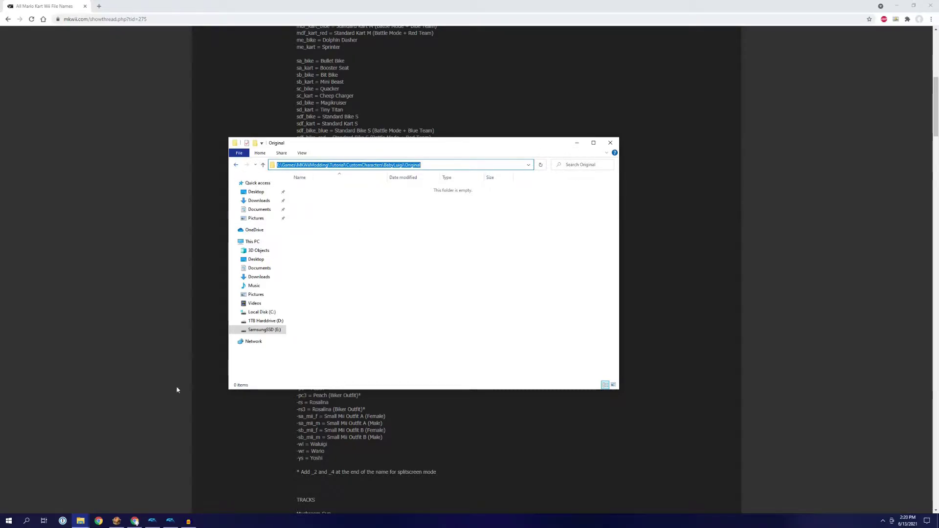
Switch to the Kart folder of the base files and open Windows PowerShell there.
left_click(80, 521)
left_click(114, 486)
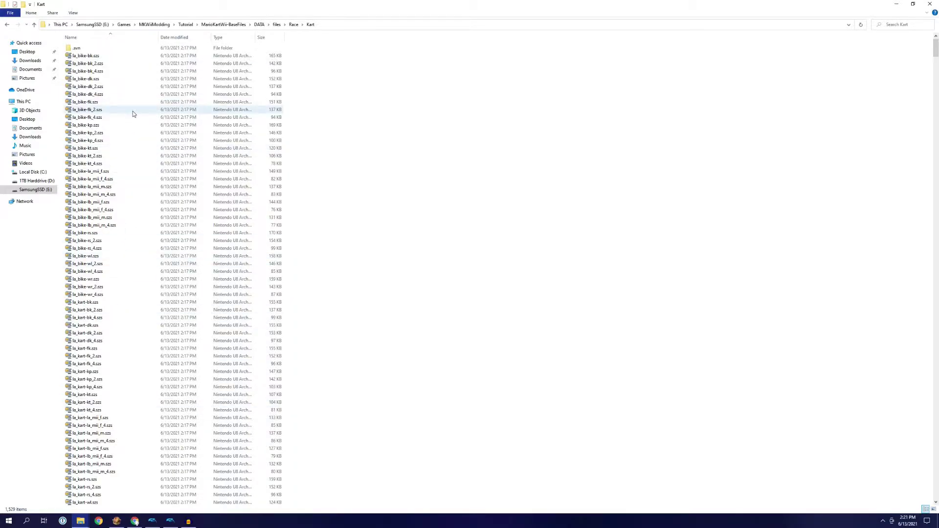
left_click(10, 14)
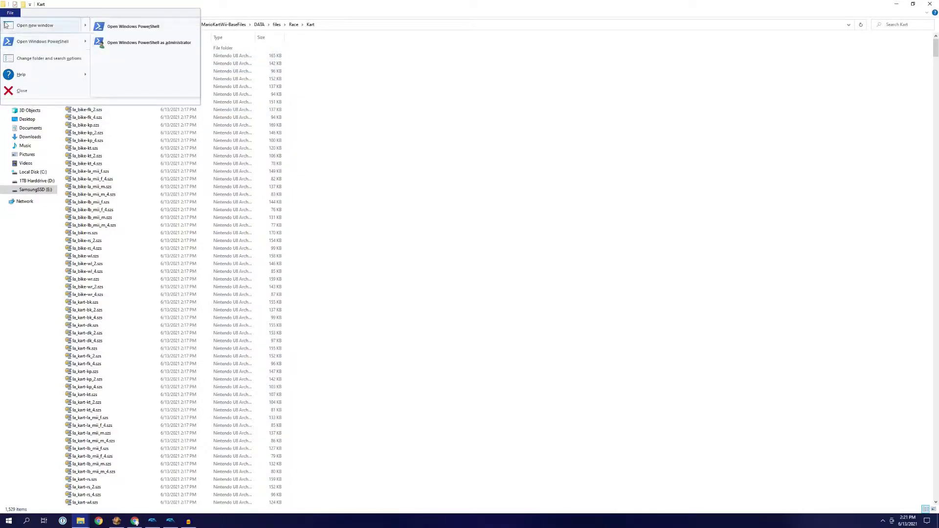
left_click(25, 41)
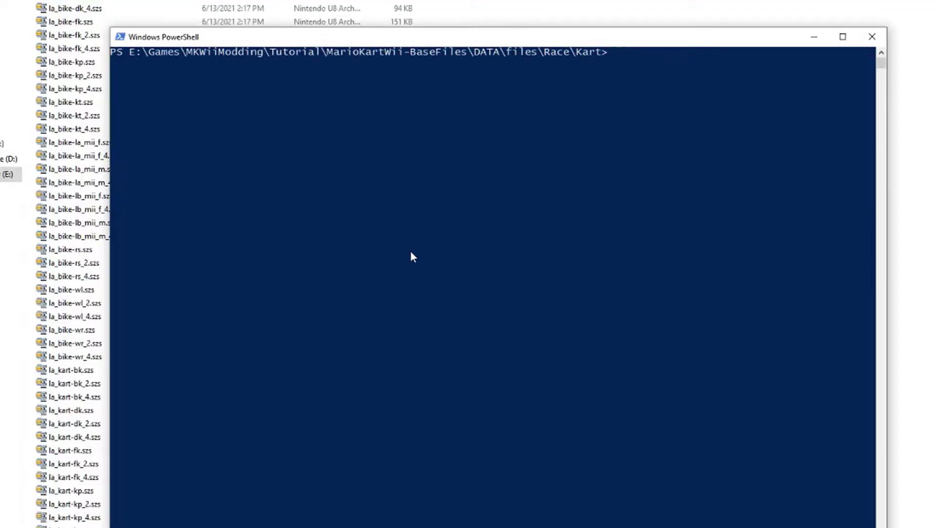
Copy all Baby Luigi kart files into the Original folder by running cp .\*-blg* "E:\Games\MKWiiModding\Tutorial\CustomCharacters\BabyLuigi\Original".
type("cp .\\*-")
key("alt+Tab")
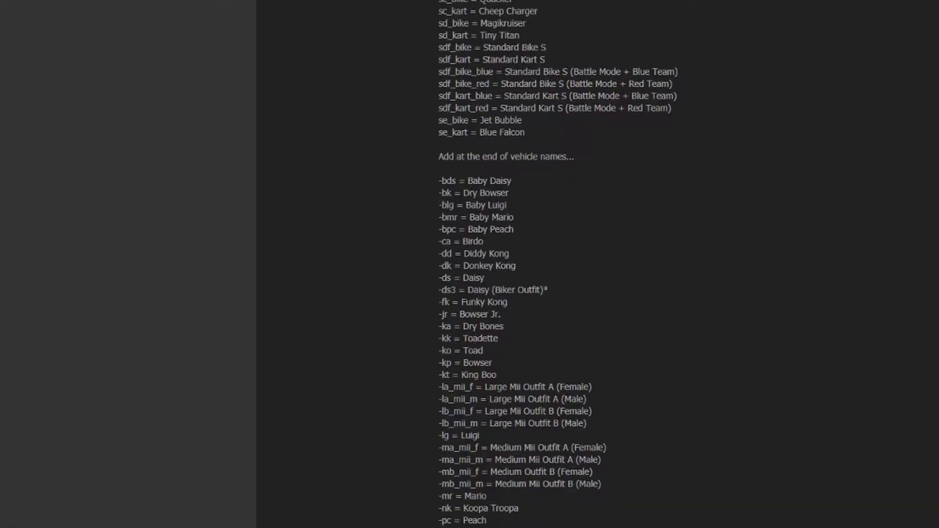
key("alt+Tab")
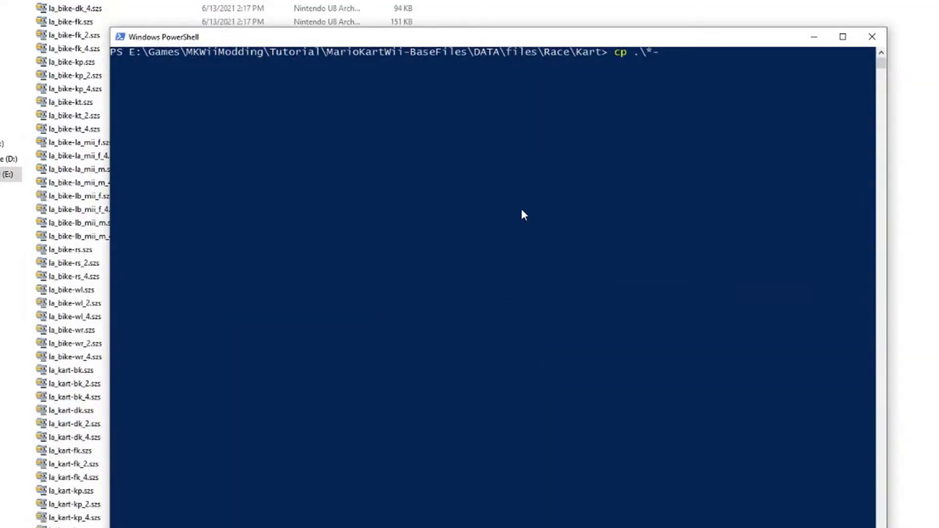
type("blg")
type("*")
type("\"E:\\Games\\MKWiiModding\\Tutorial\\CustomCharacters\\BabyLuigi\\Original\"")
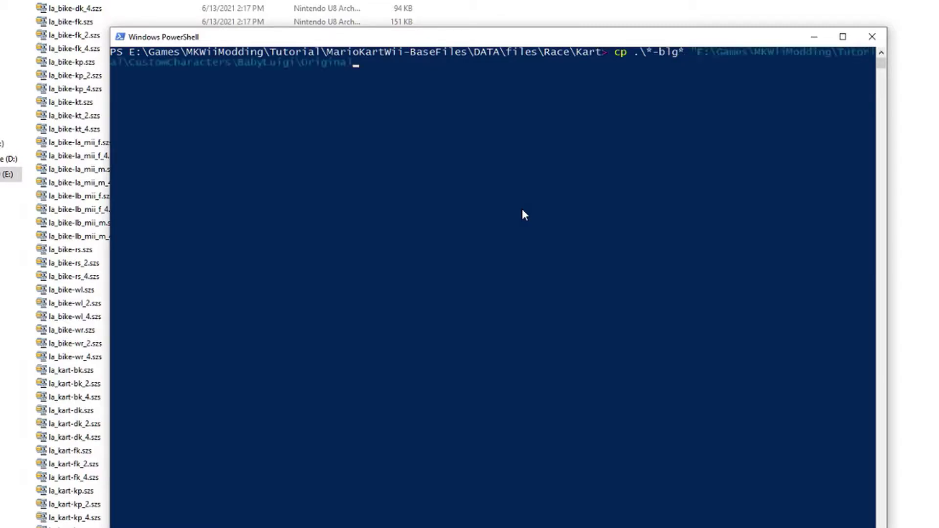
type("\"")
key("Return")
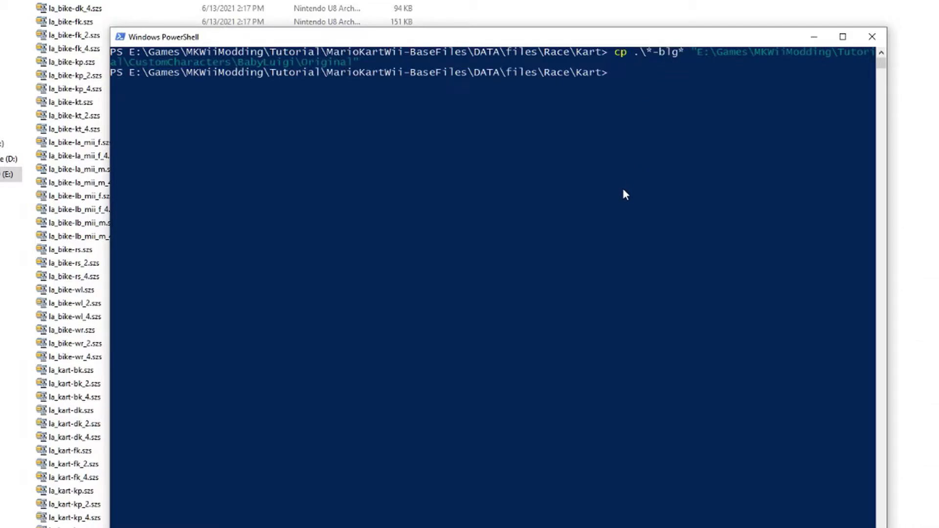
Rerun the copy command for the *-blg* files with the destination folder changed to BabyLuigi\Invisible.
key("Up")
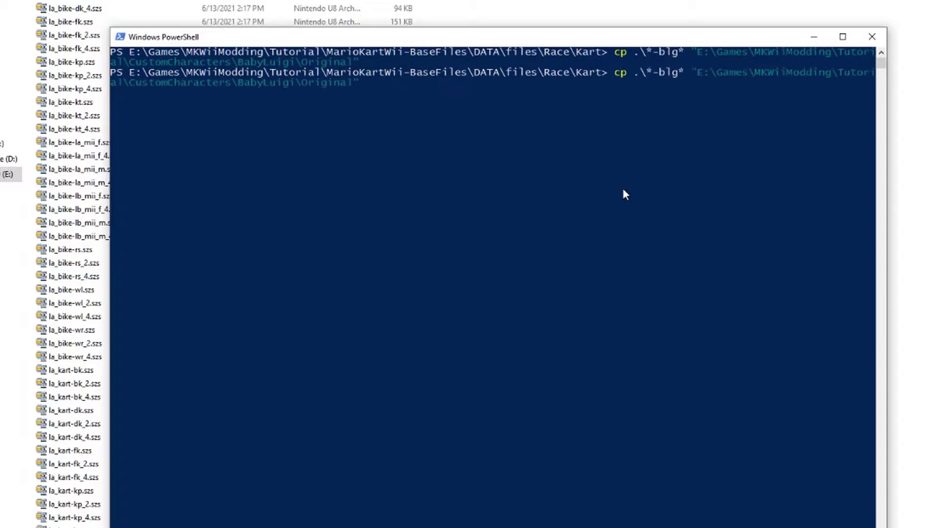
key("BackSpace")
key("BackSpace")
key("BackSpace")
key("BackSpace")
key("BackSpace")
key("BackSpace")
key("BackSpace")
key("BackSpace")
key("BackSpace")
type("Invisible\"")
key("Return")
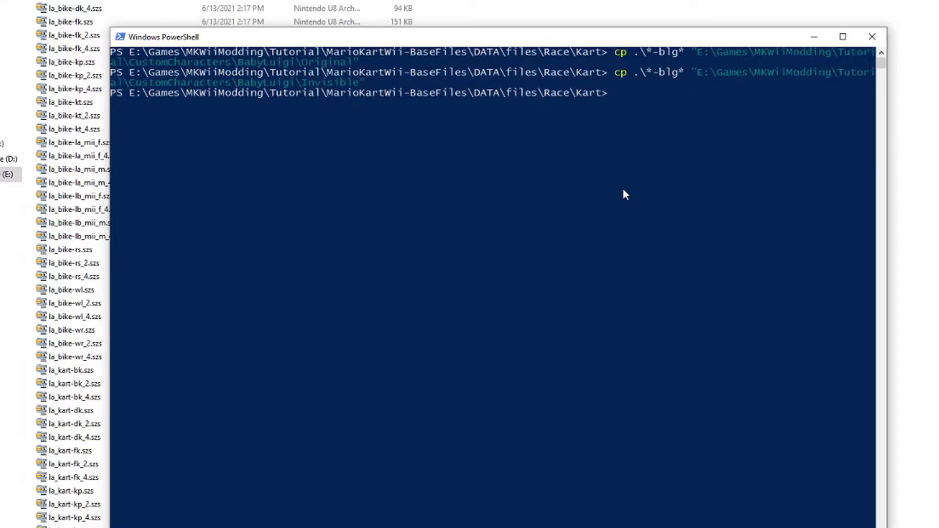
Look through the copied Baby Luigi files in the Original and Invisible folders.
key("alt+Tab")
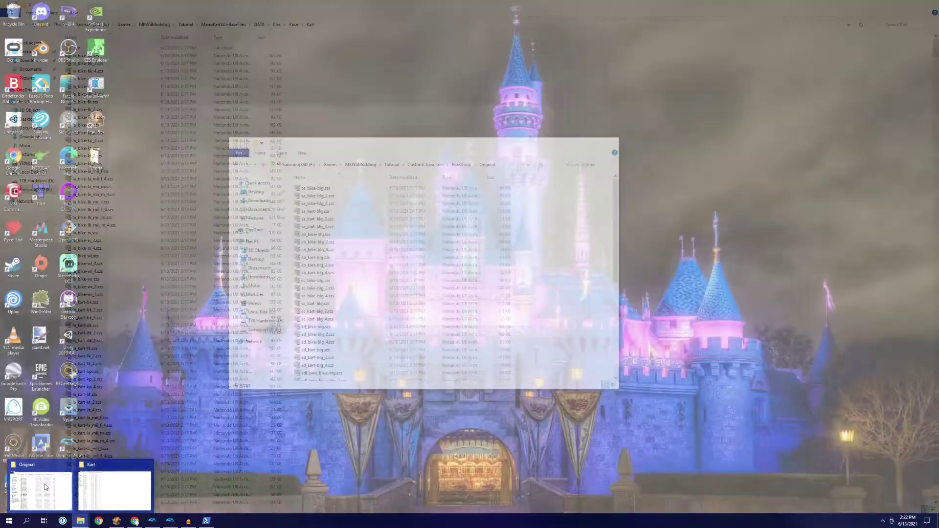
left_click(40, 489)
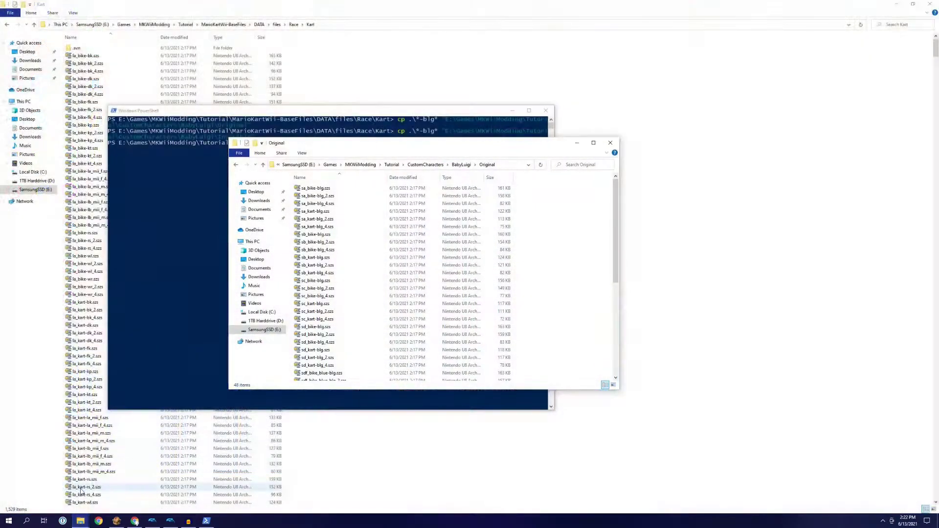
scroll(496, 215, "down", 2)
left_click(461, 165)
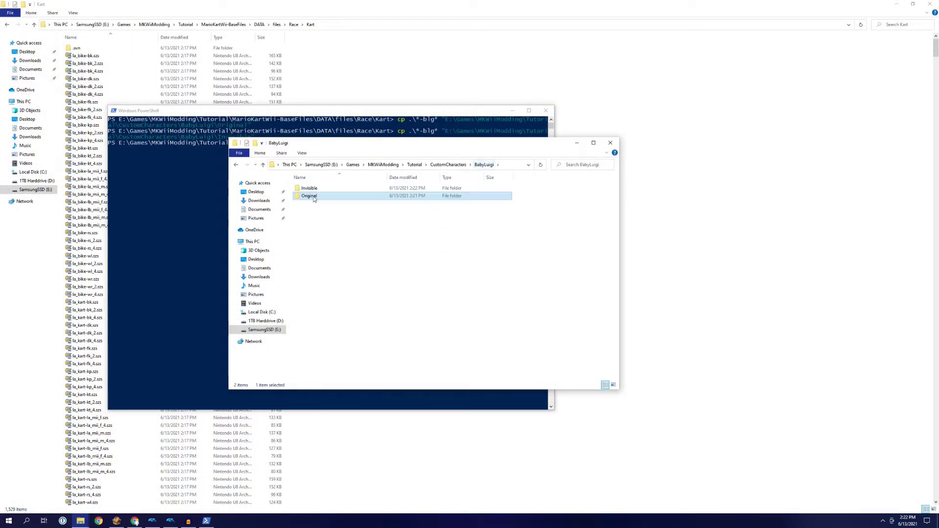
double_click(317, 189)
scroll(362, 294, "down", 8)
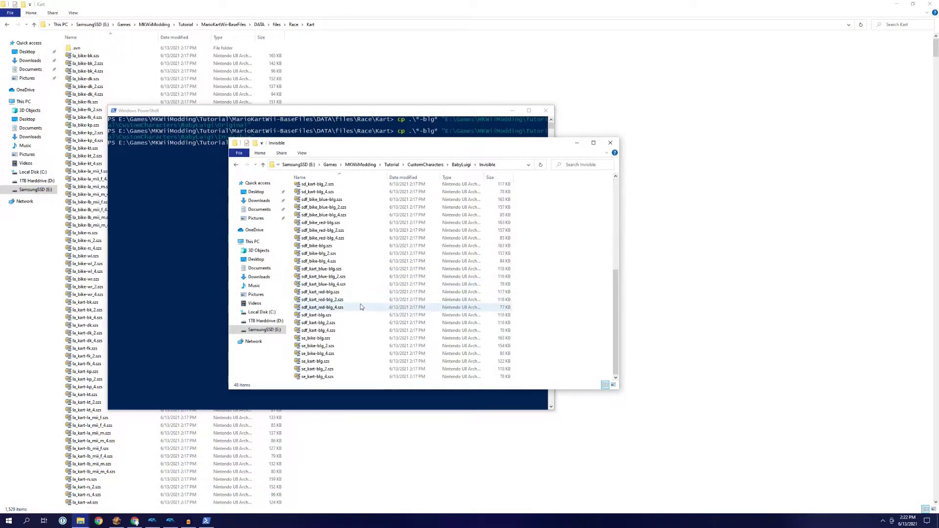
scroll(343, 342, "up", 8)
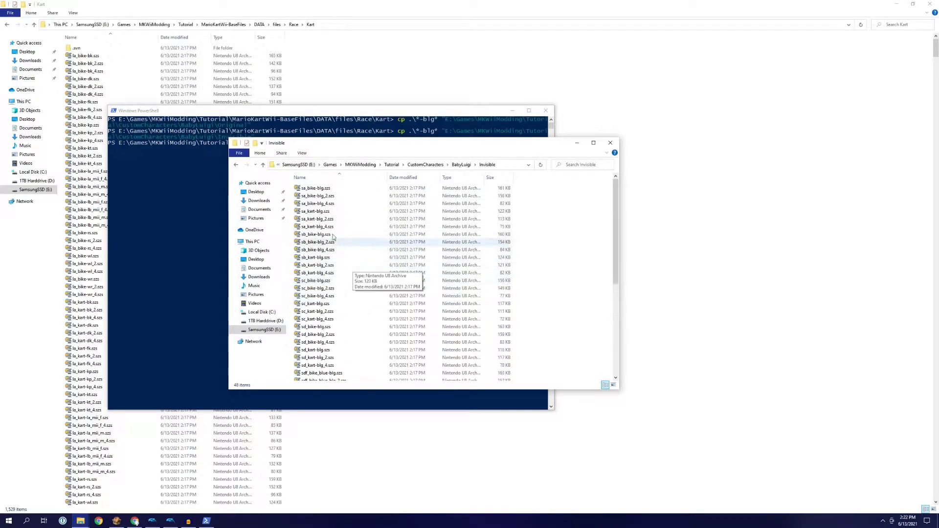
Open sa_bike-blg.szs from the Invisible folder in SZS Explorer and show the contents of its root folder.
double_click(324, 189)
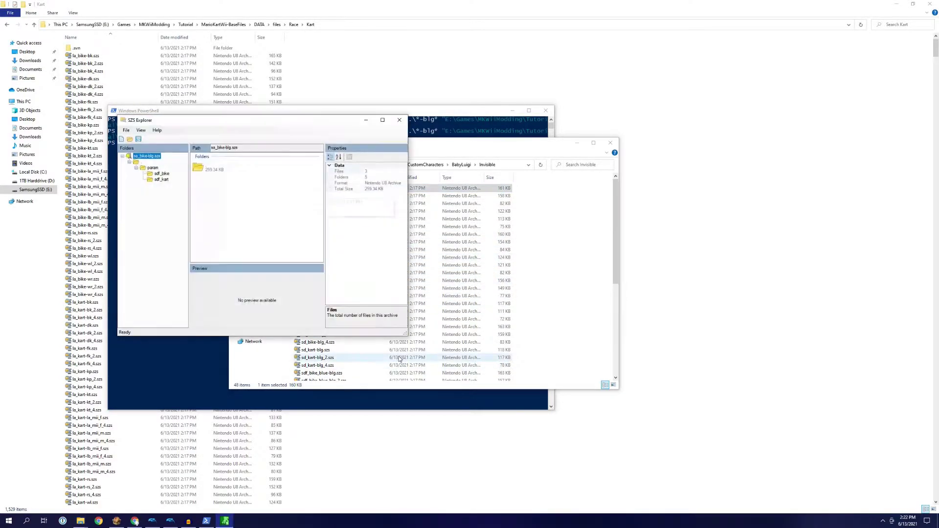
left_click_drag(146, 123, 250, 171)
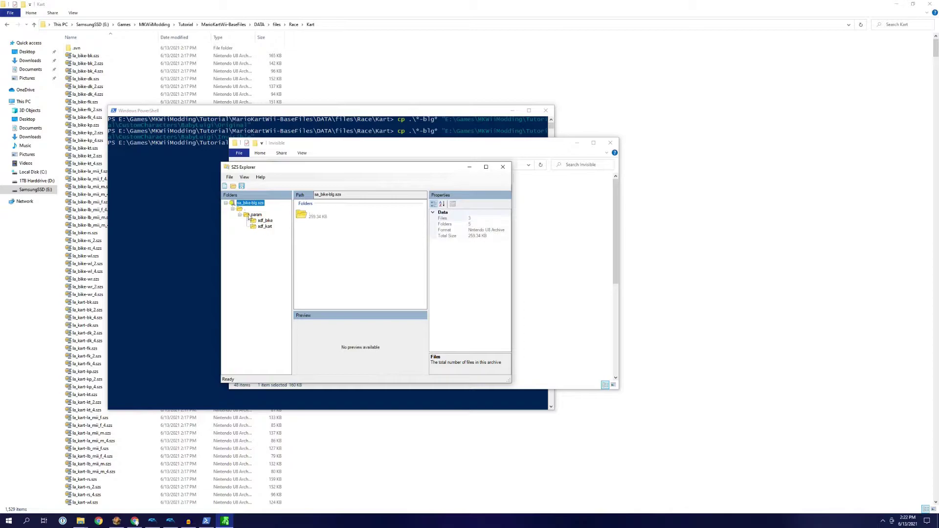
left_click(245, 209)
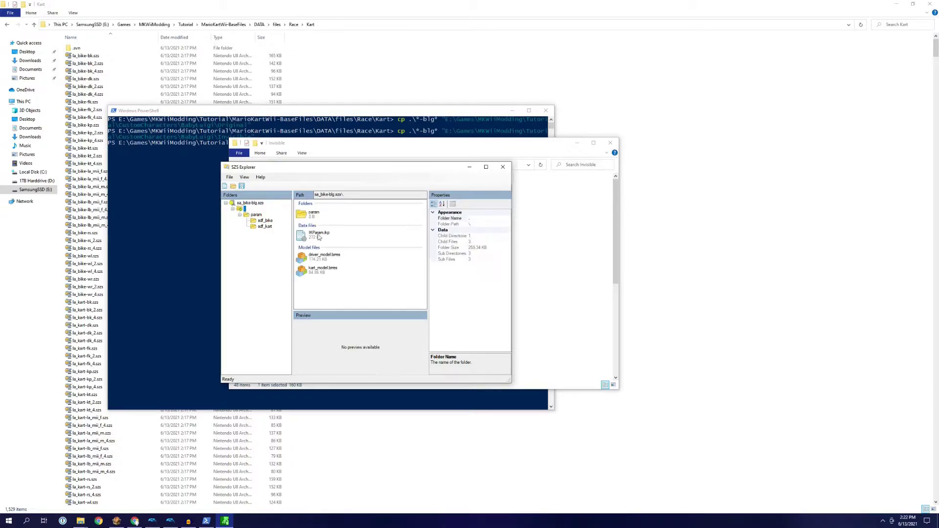
Export driver_model.brres from sa_bike-blg.szs into the Tutorial\CustomCharacters\BabyLuigi\Invisible folder, keeping its file name.
right_click(327, 259)
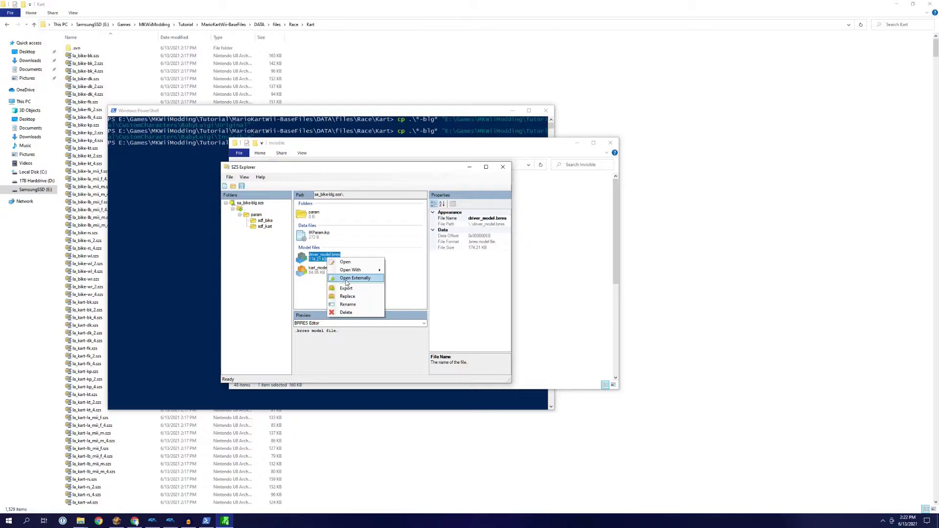
left_click(346, 288)
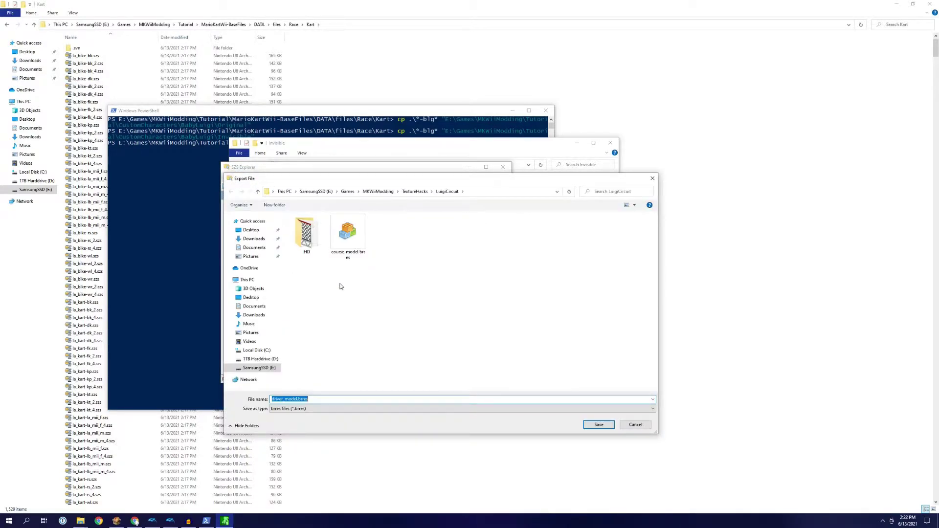
left_click(369, 193)
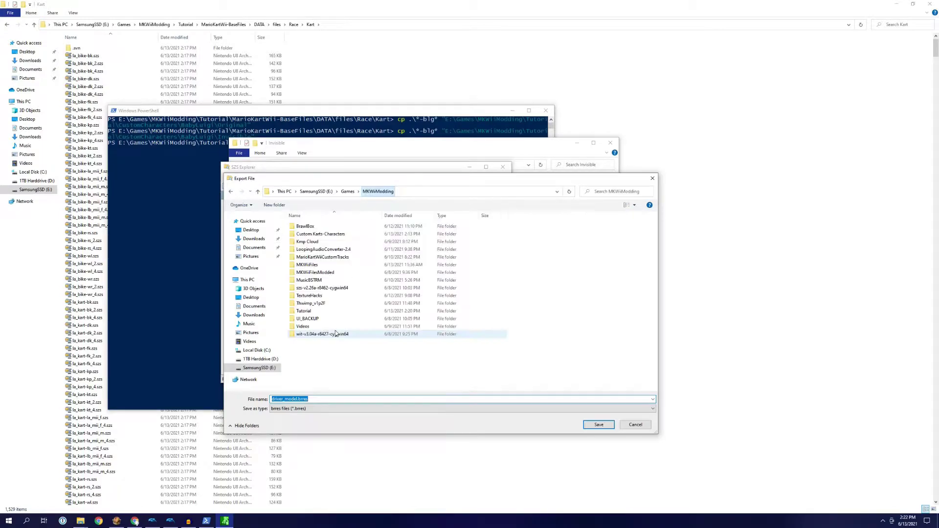
double_click(305, 311)
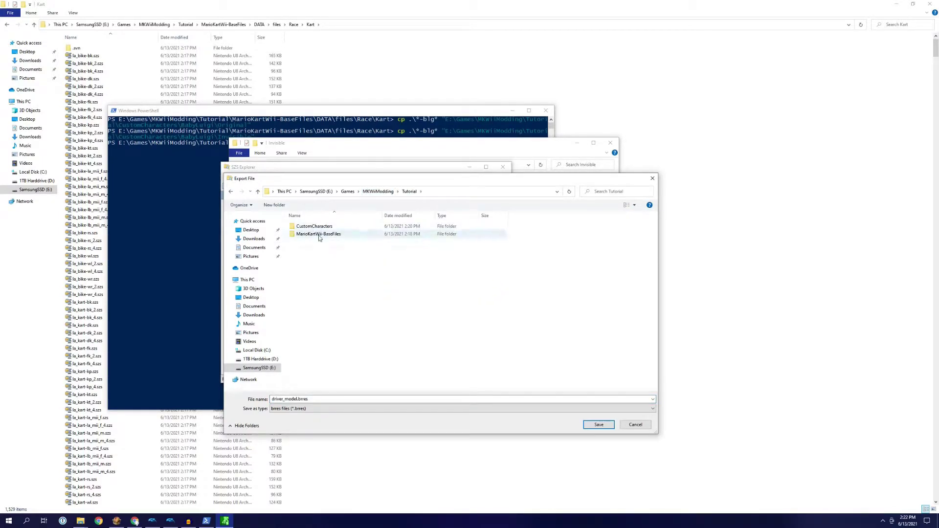
double_click(316, 226)
double_click(323, 231)
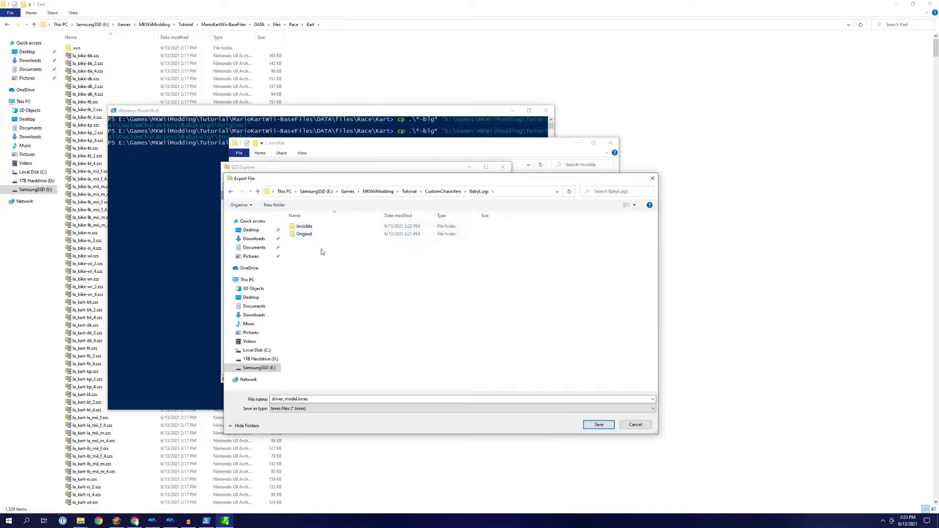
double_click(315, 227)
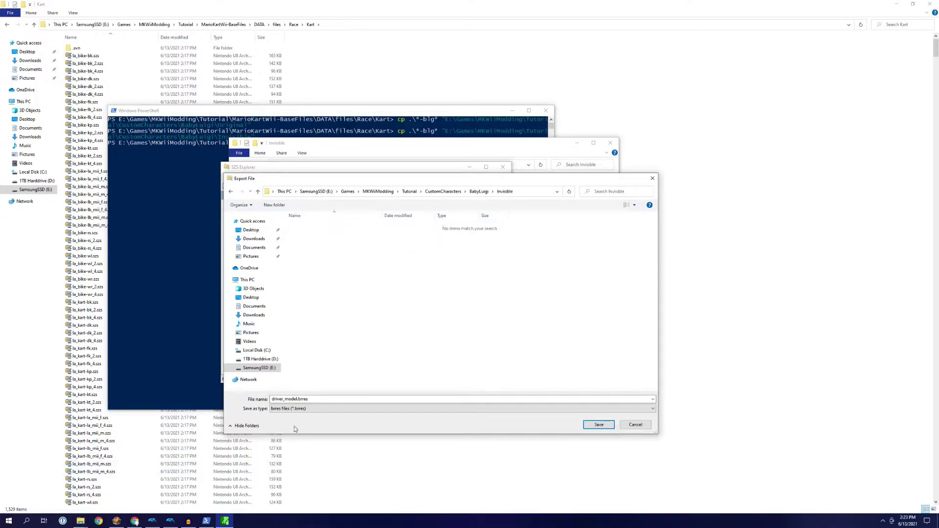
left_click(599, 424)
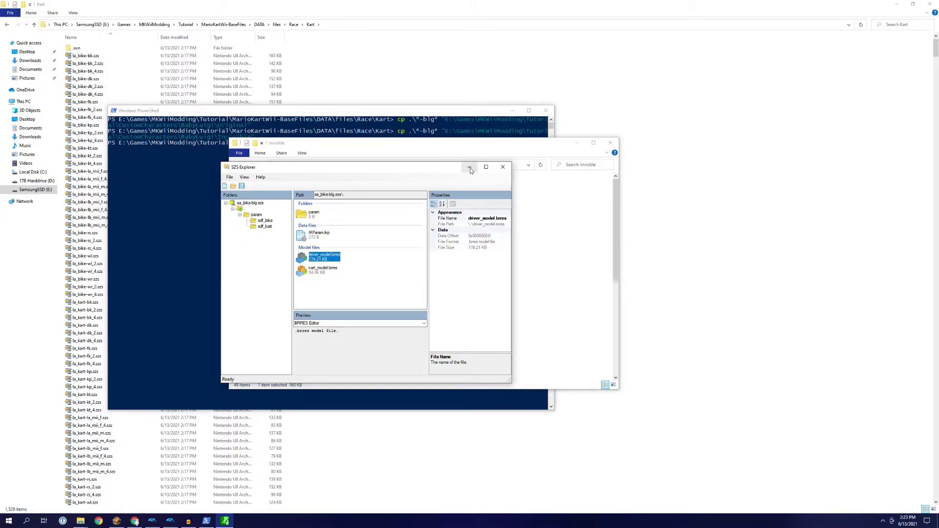
left_click(469, 167)
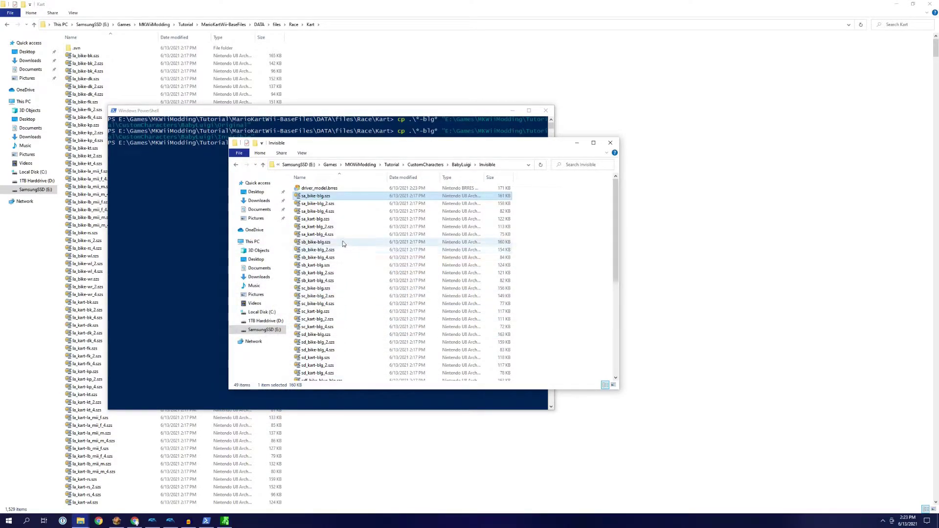
Switch to BrawlBox and open driver_model.brres from the Tutorial\CustomCharacters\BabyLuigi\Invisible folder.
left_click(115, 523)
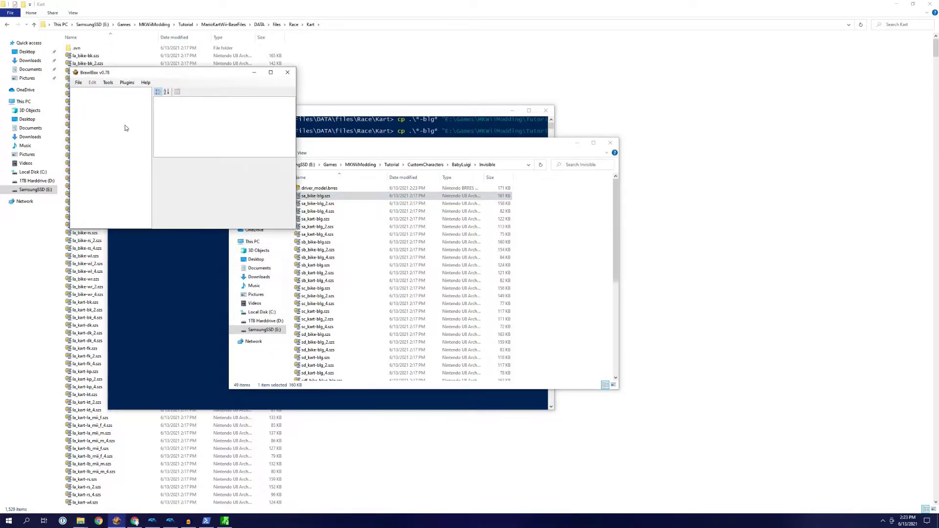
left_click_drag(156, 75, 609, 193)
left_click(531, 200)
left_click(542, 218)
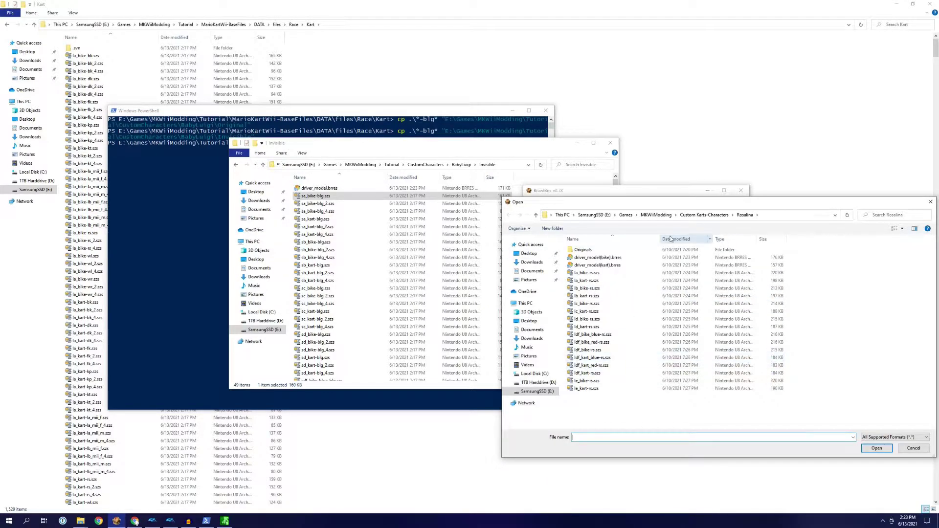
left_click(656, 215)
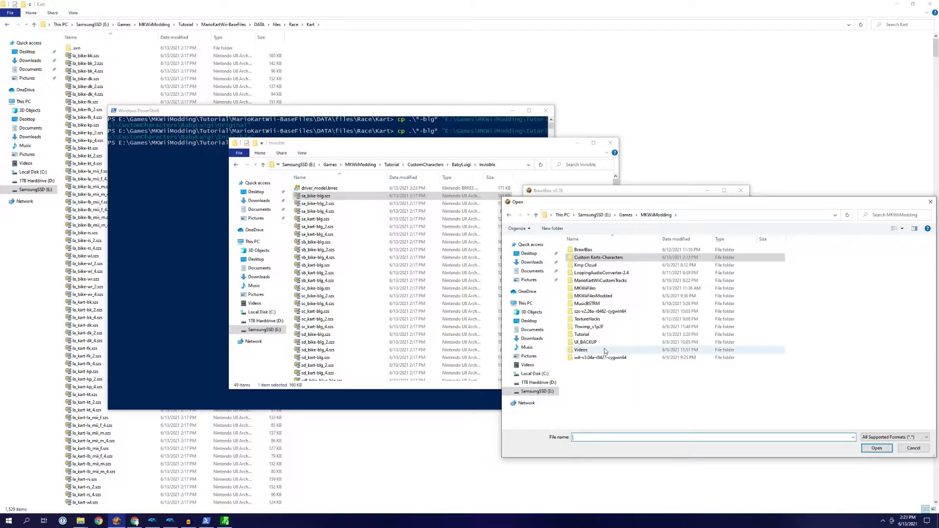
double_click(599, 334)
left_click(599, 253)
double_click(598, 253)
double_click(590, 250)
left_click(590, 251)
double_click(590, 251)
double_click(591, 251)
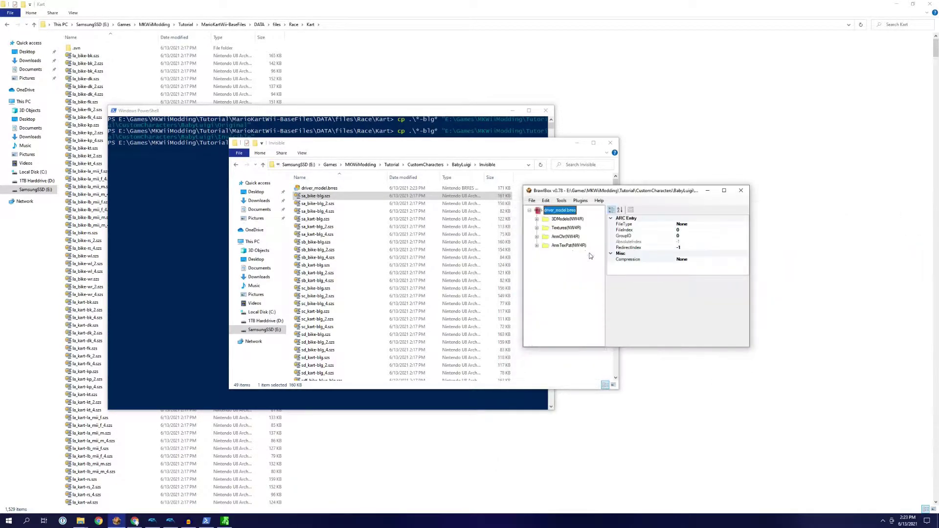
Preview the model and model_lod entries under 3DModels(NW4R) and look through the properties of model.
left_click_drag(594, 194, 498, 199)
left_click(442, 224)
left_click(460, 234)
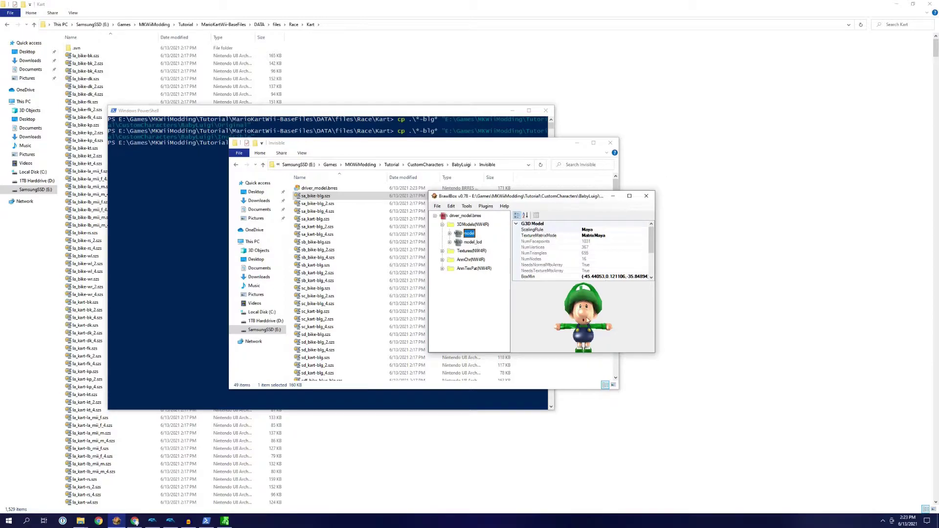
left_click(459, 243)
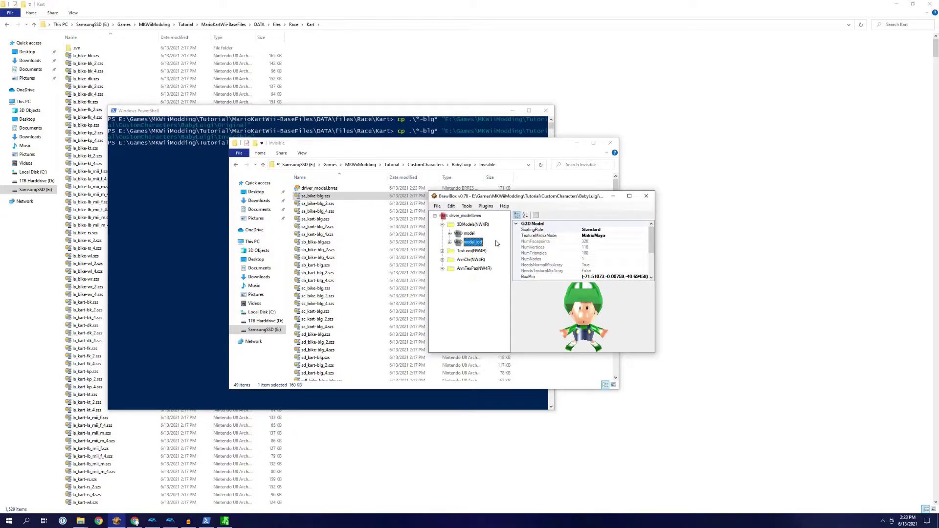
left_click(460, 235)
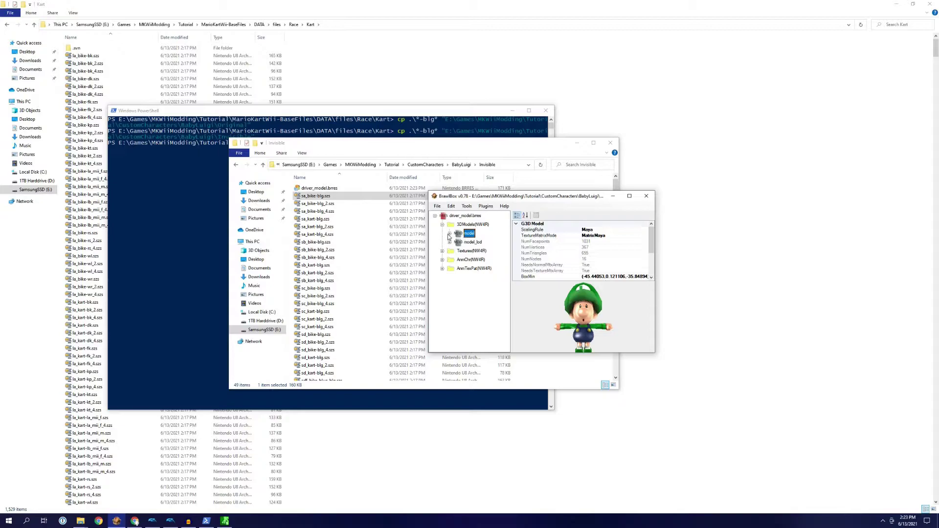
scroll(589, 254, "down", 2)
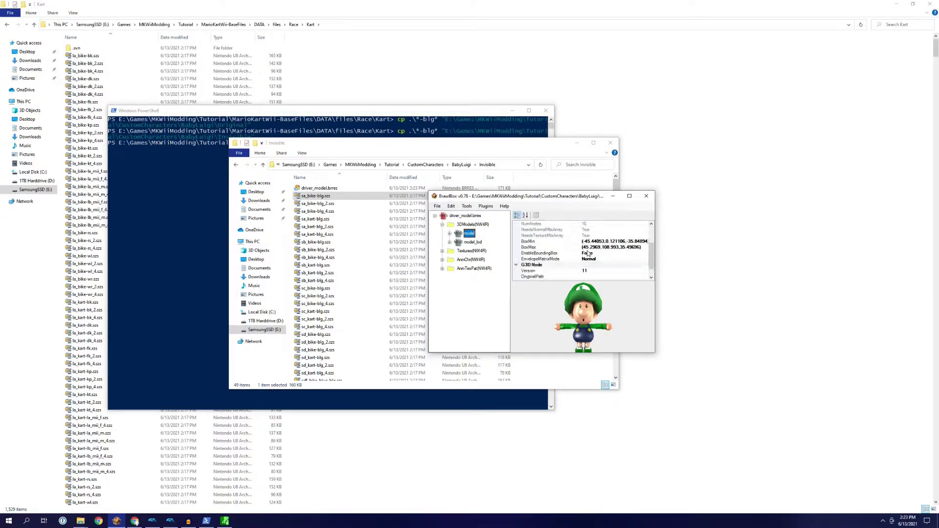
scroll(599, 256, "up", 1)
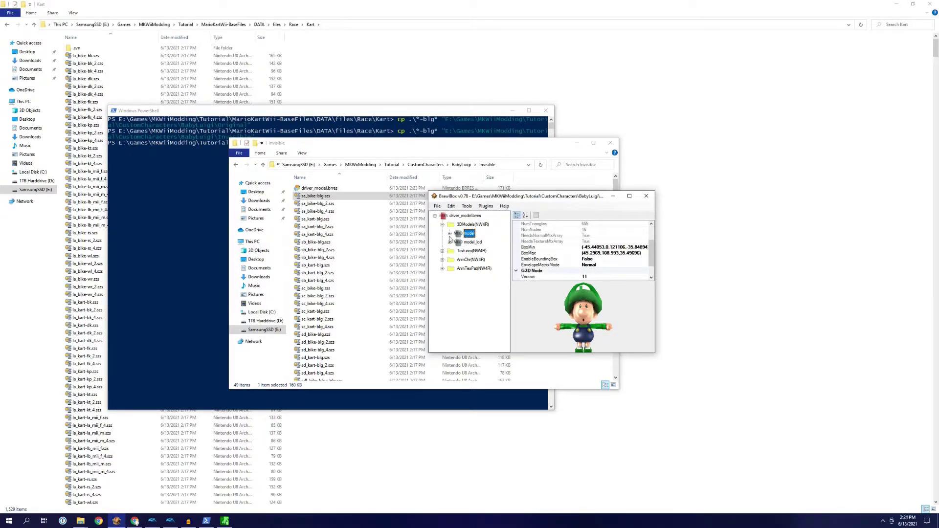
Set the CullMode of model's bbluigi_all material to Cull_All.
left_click(449, 233)
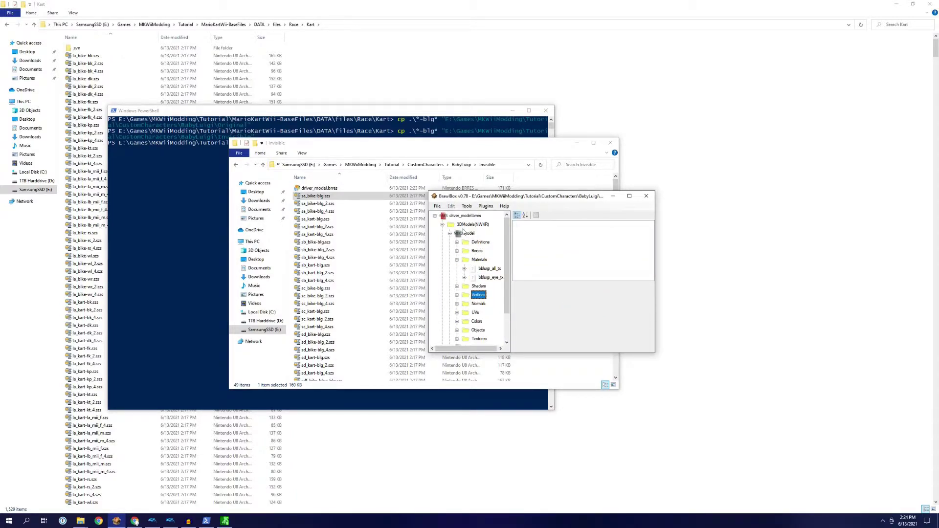
left_click(485, 271)
scroll(610, 263, "down", 5)
scroll(610, 263, "up", 6)
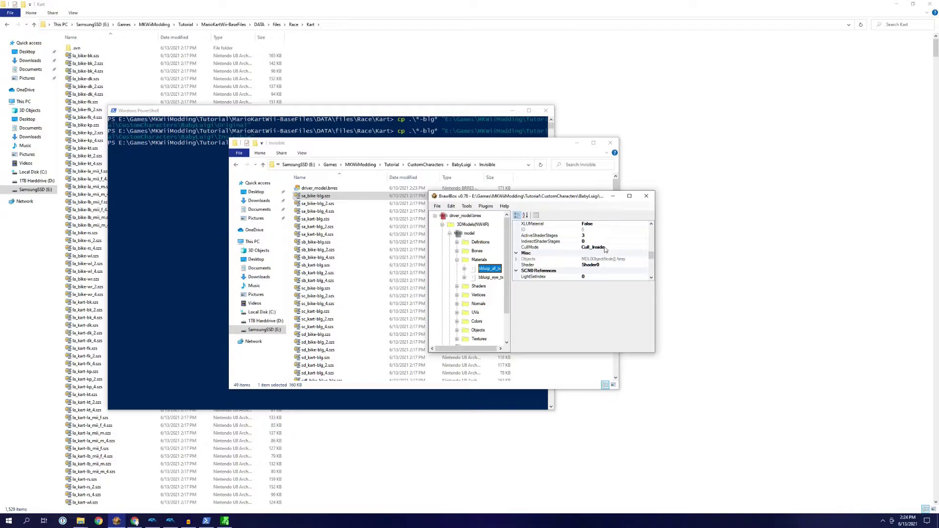
left_click(629, 248)
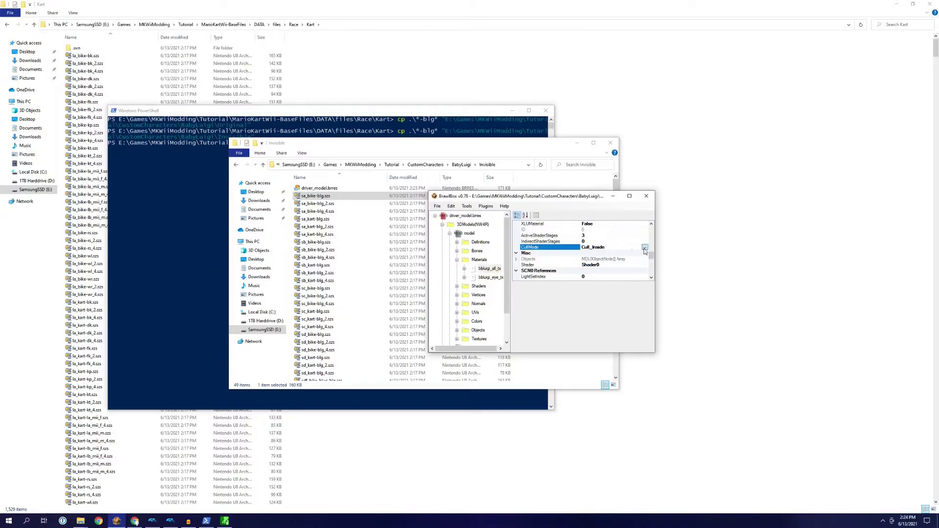
left_click(645, 248)
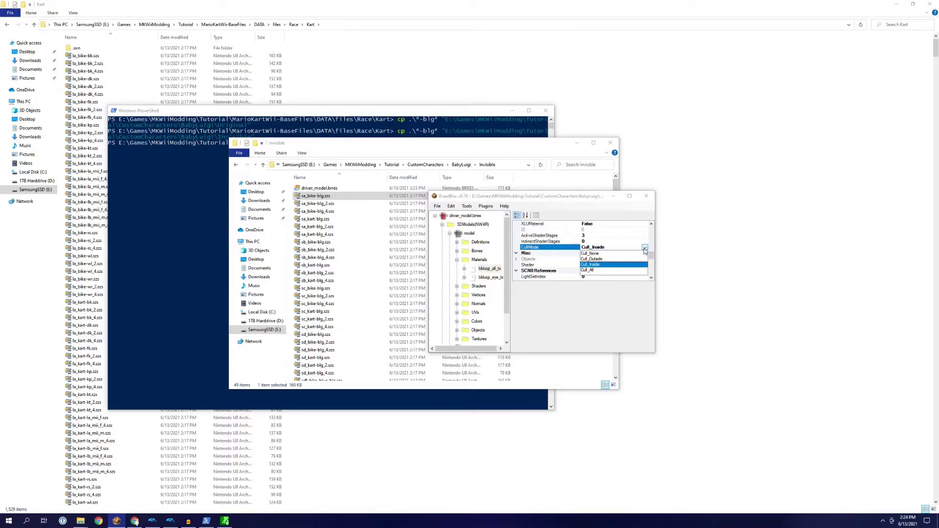
left_click(588, 271)
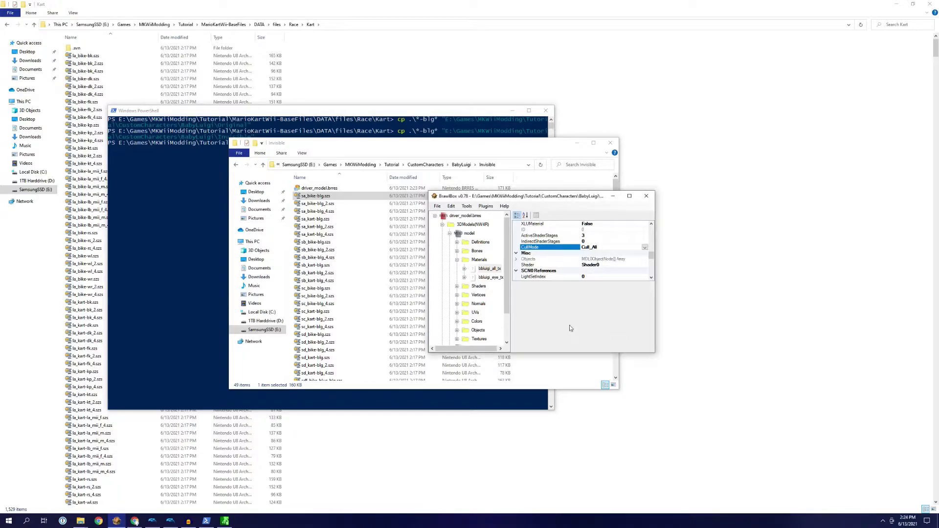
Set the CullMode of model's bbluigi_eye material to Cull_All as well and save driver_model.brres.
key("Up")
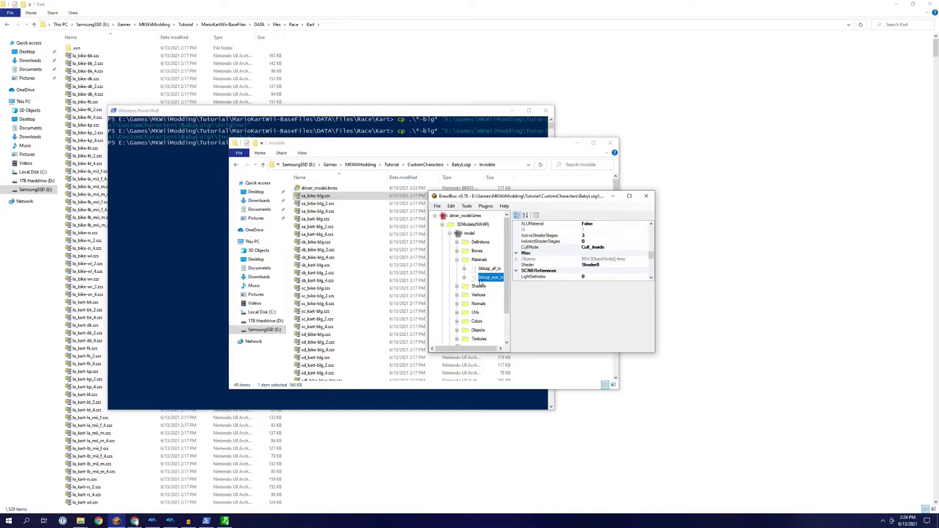
left_click(643, 250)
left_click(591, 271)
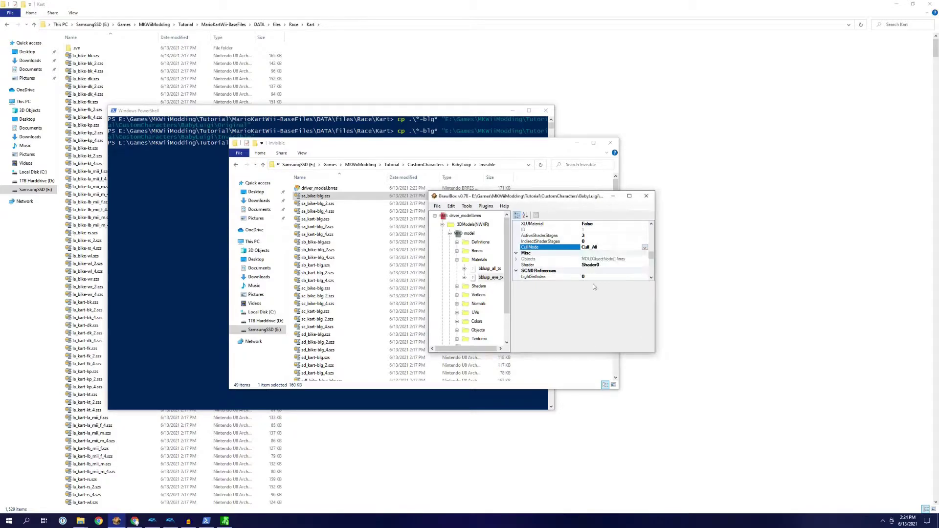
left_click(491, 269)
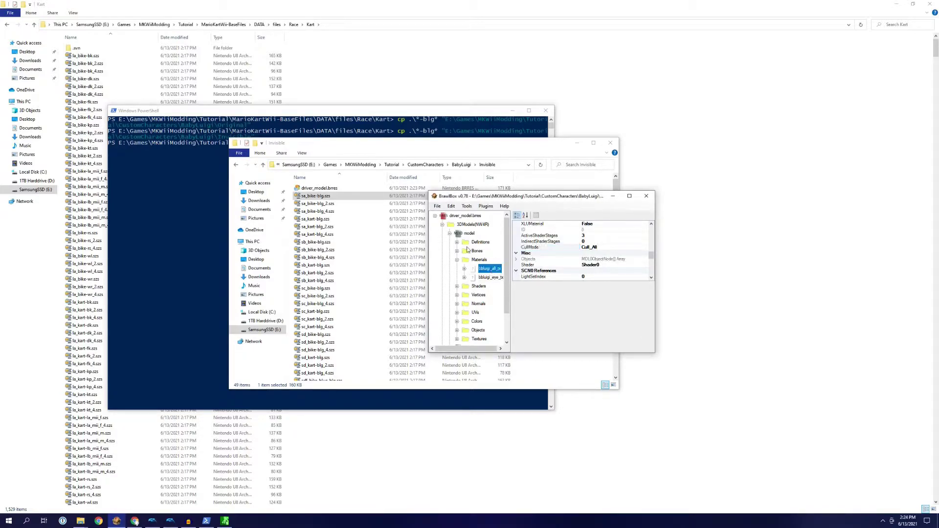
left_click(438, 207)
left_click(448, 238)
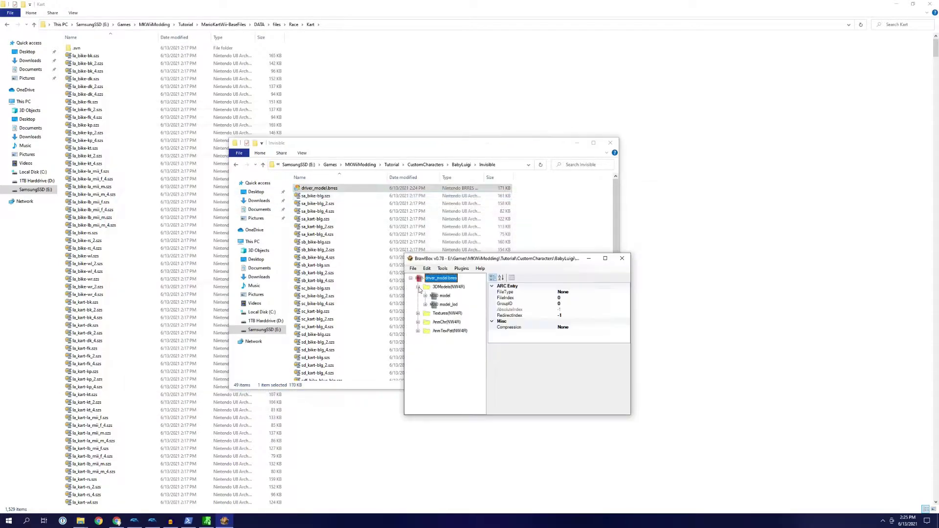
Check the materials of model and compare the previews of model and model_lod in the saved driver_model.brres, and close BrawlBox.
left_click(434, 297)
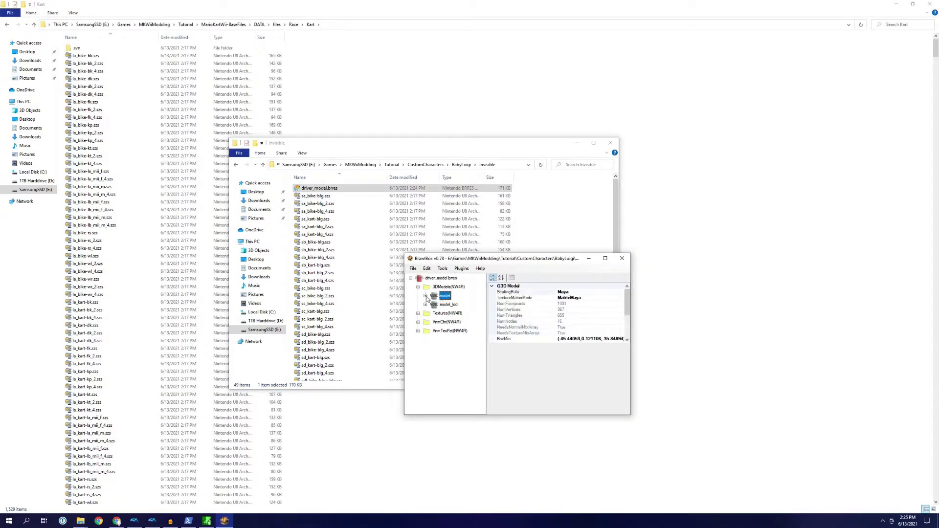
left_click(425, 296)
left_click(433, 322)
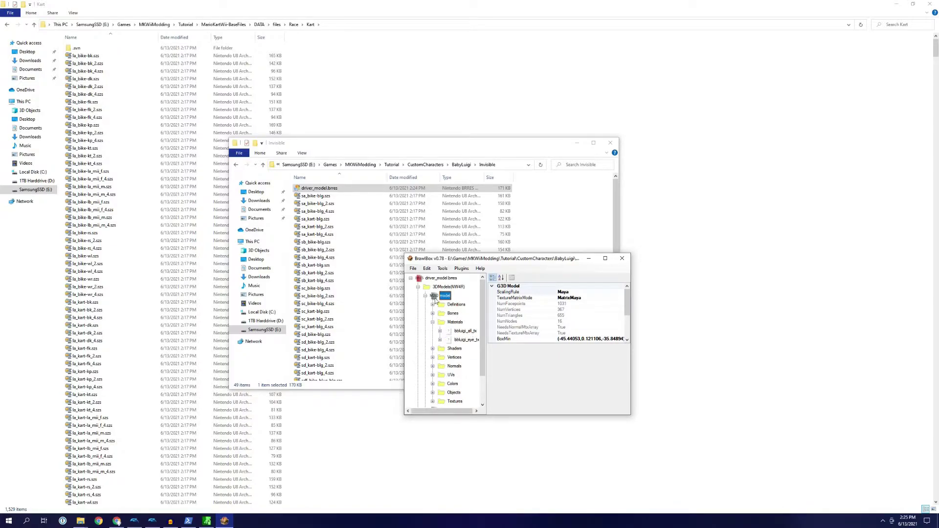
left_click(425, 297)
left_click(437, 306)
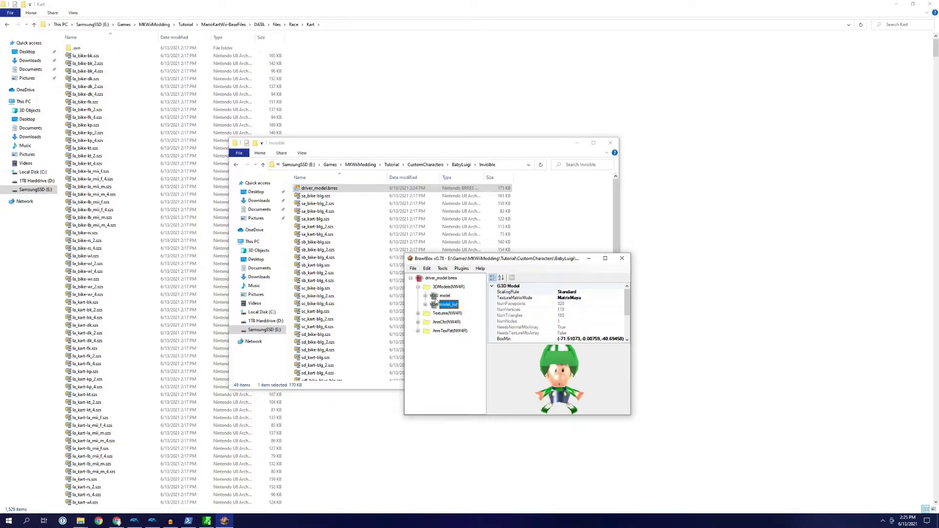
left_click(437, 296)
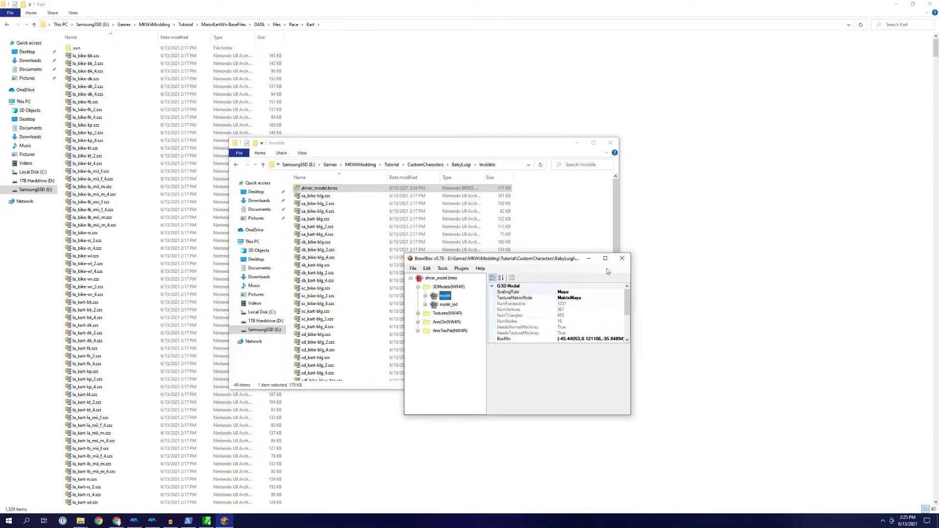
left_click(622, 258)
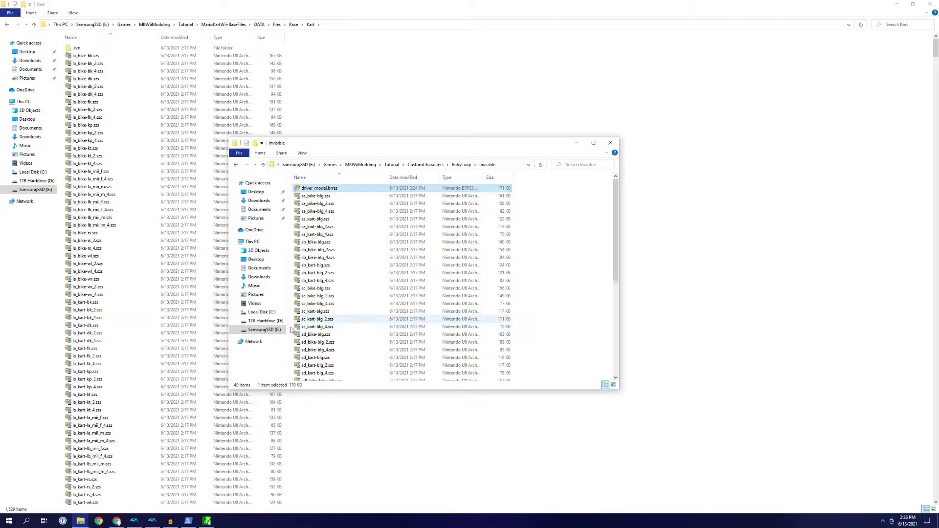
Switch back to SZS Explorer and show the contents of the root folder in sa_bike-blg.szs.
mouse_move(207, 524)
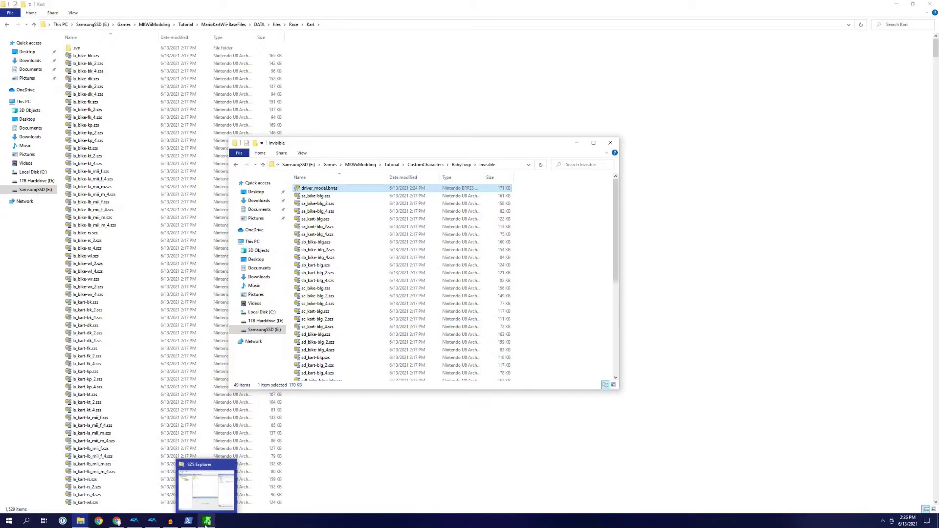
left_click(205, 524)
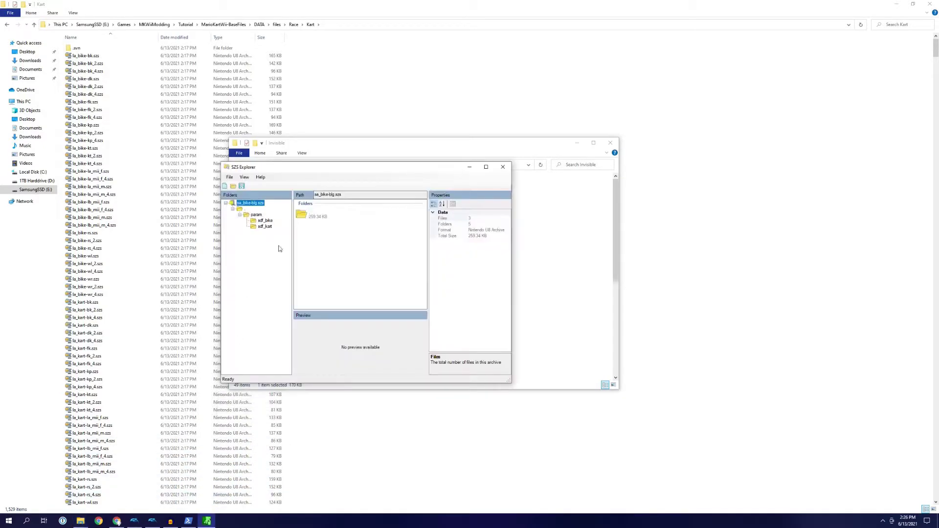
left_click_drag(292, 169, 325, 244)
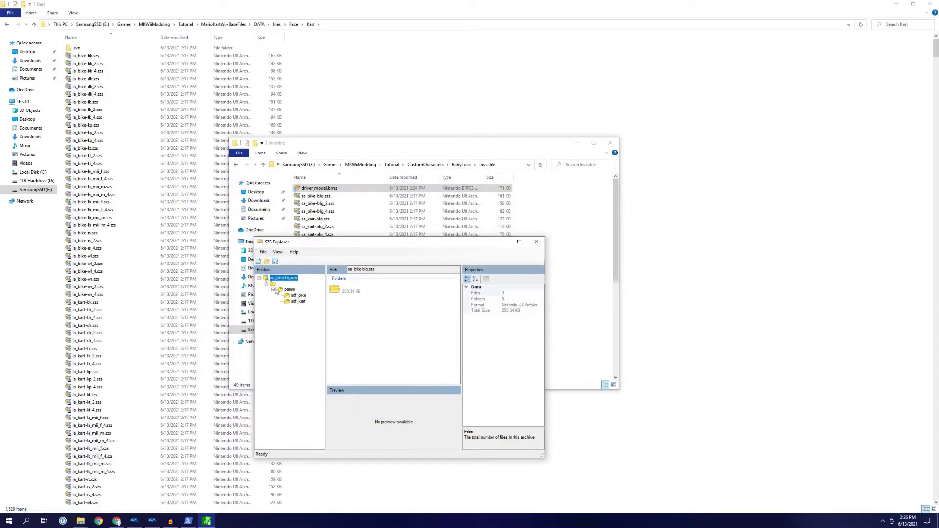
left_click(275, 287)
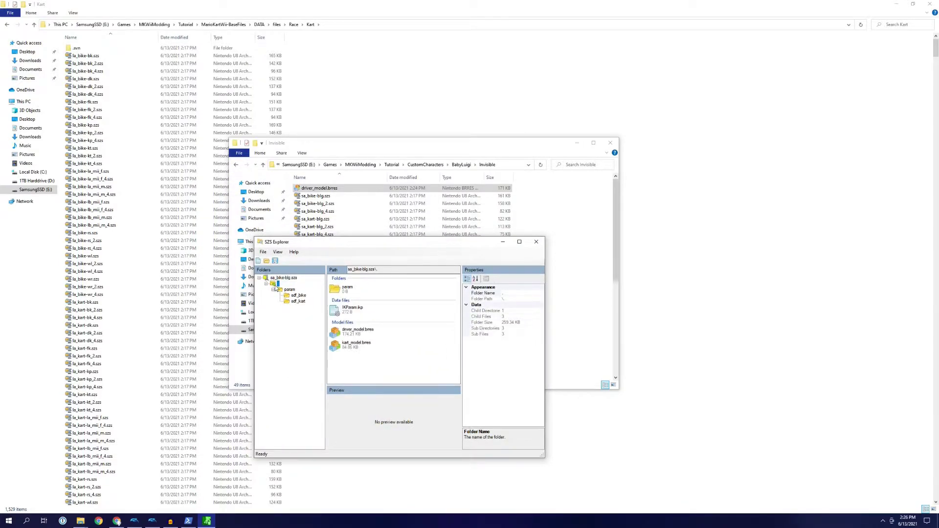
Replace driver_model.brres in sa_bike-blg.szs with the edited driver_model.brres from the Invisible folder, and save and close the archive.
left_click(352, 332)
right_click(354, 334)
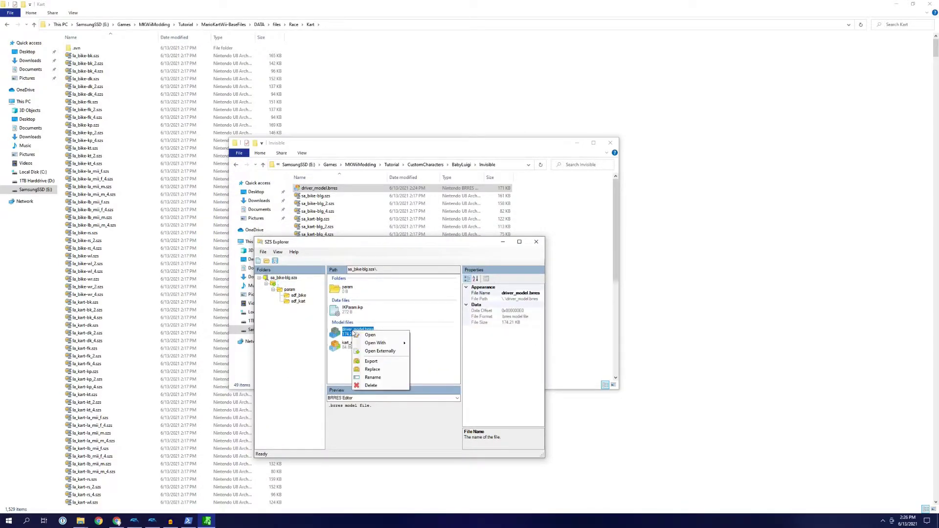
left_click(372, 369)
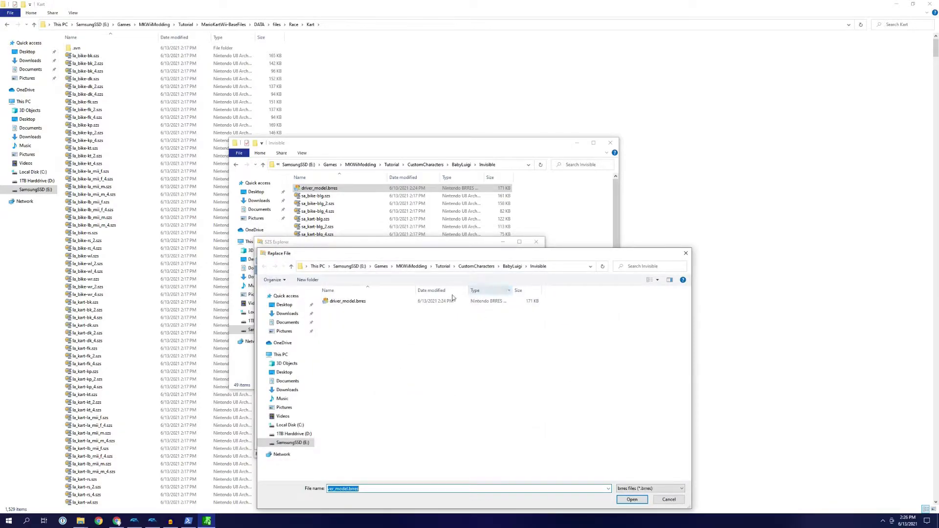
double_click(370, 302)
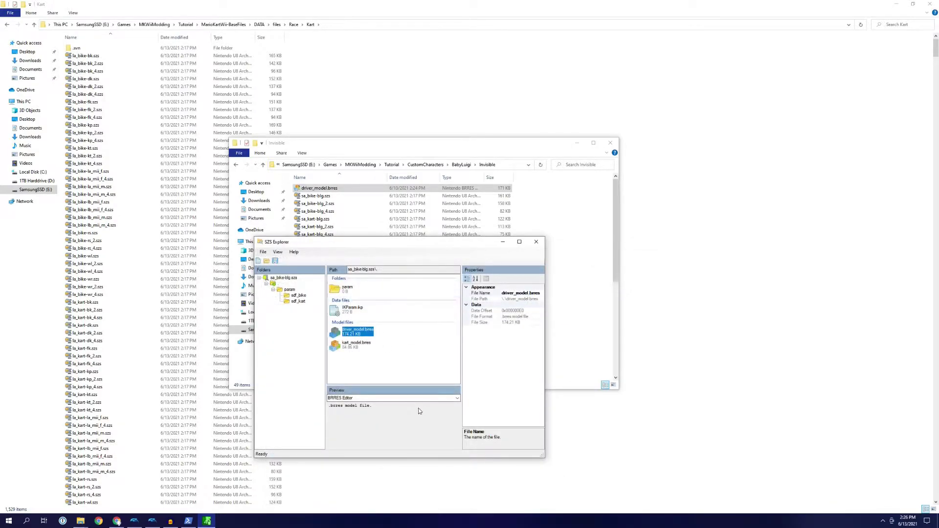
key("ctrl+s")
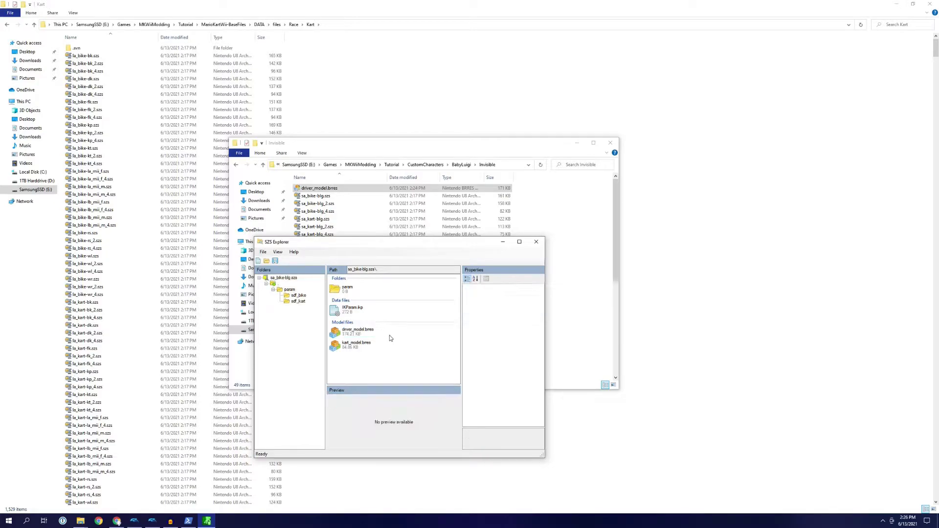
left_click(536, 242)
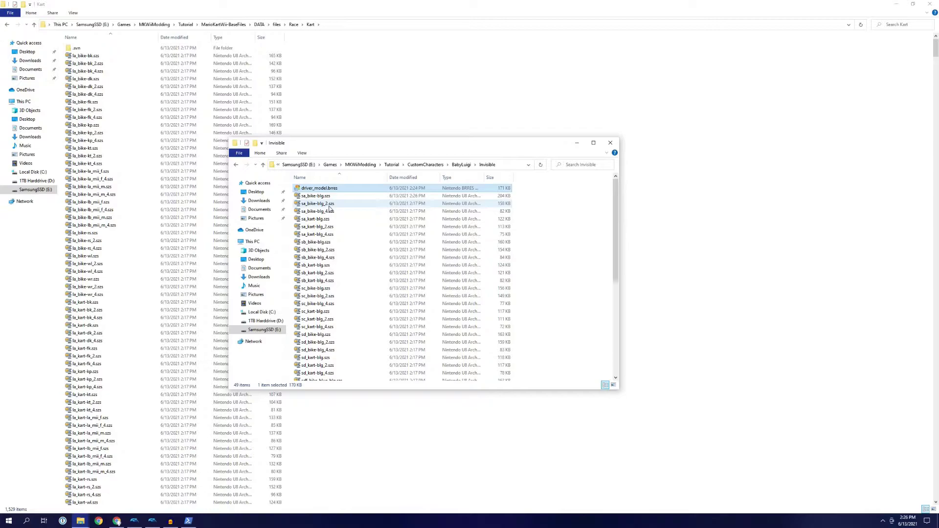
Look through the Baby Luigi kart and bike archives in the Invisible folder, including the _2 and _4 variants.
scroll(331, 220, "down", 8)
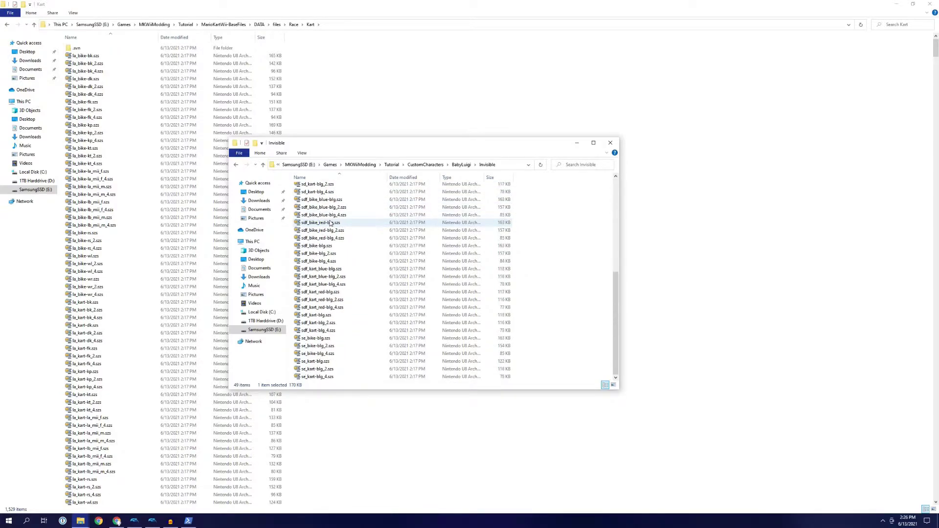
scroll(341, 317, "up", 1)
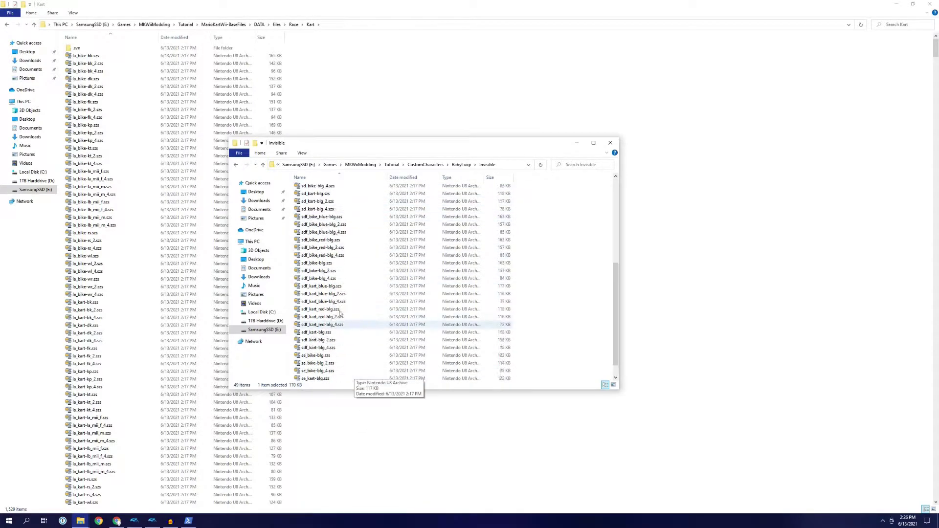
scroll(341, 317, "up", 7)
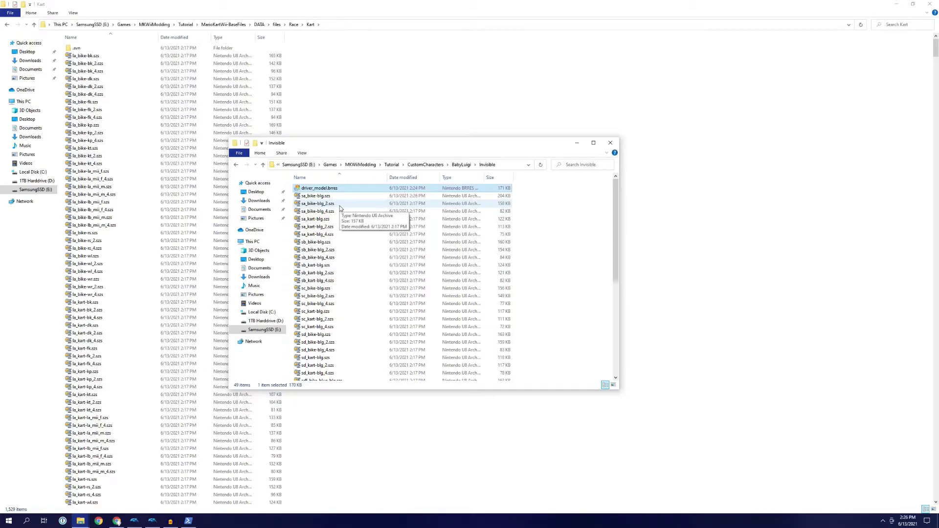
left_click_drag(341, 207, 338, 213)
left_click(333, 228)
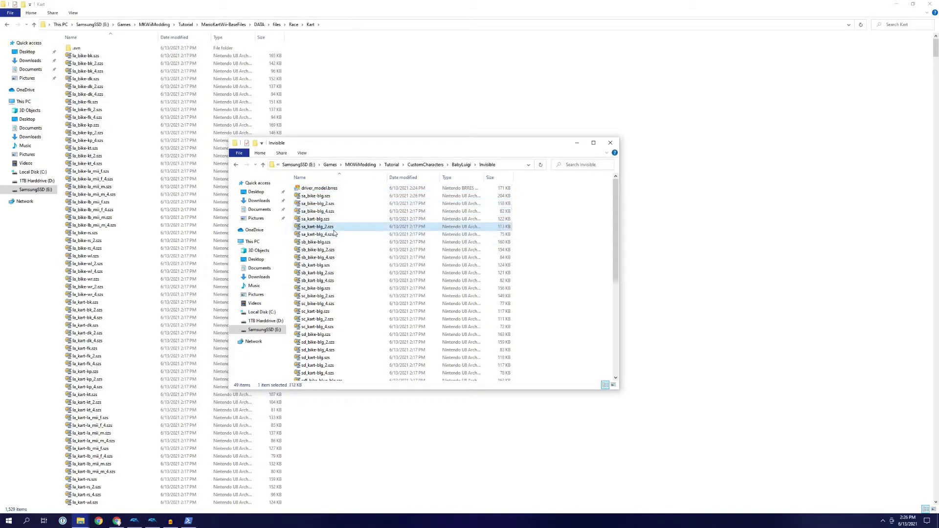
left_click(332, 213, "ctrl")
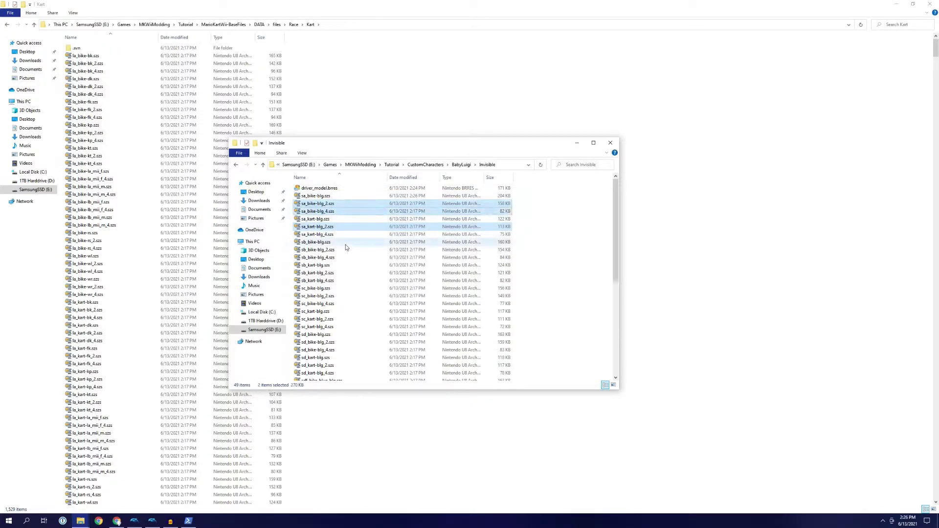
Open sa_kart-blg.szs, replace its driver_model.brres with the edited file from the Invisible folder, and save and close the archive.
left_click(329, 221)
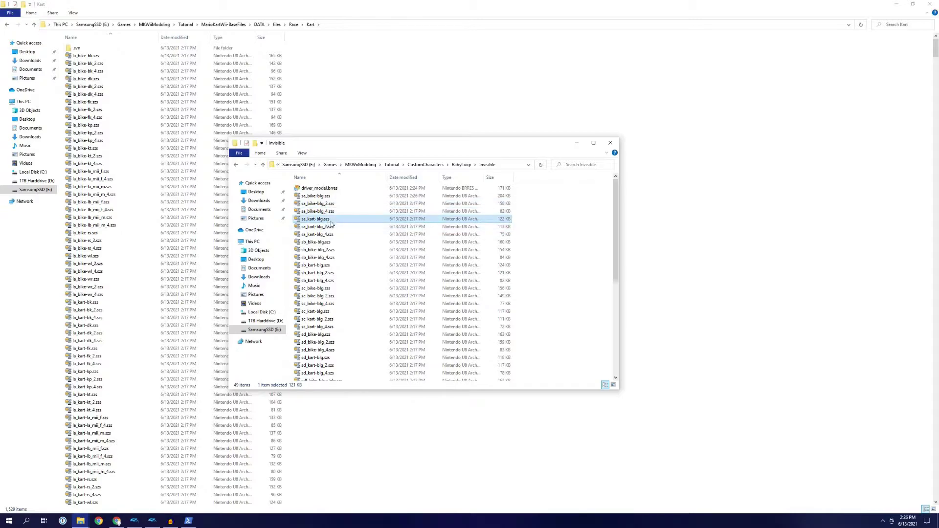
double_click(331, 222)
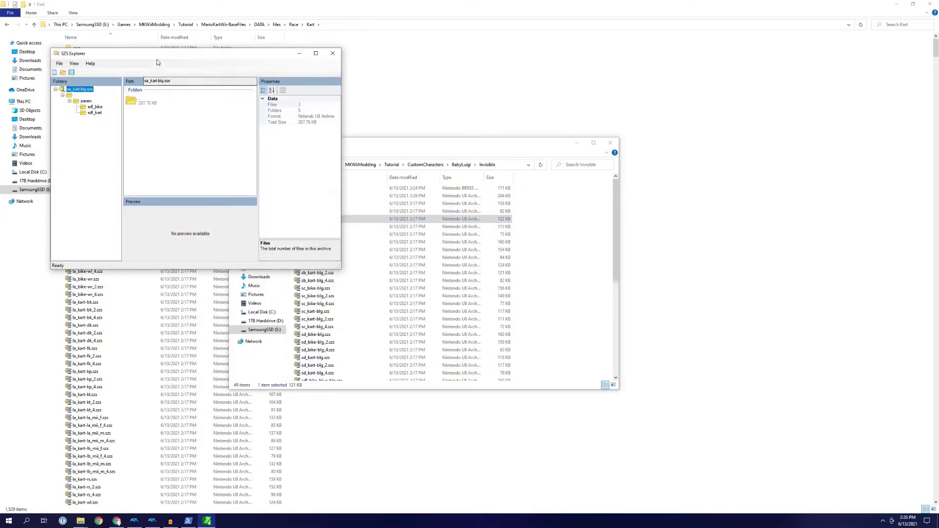
left_click(71, 96)
right_click(140, 143)
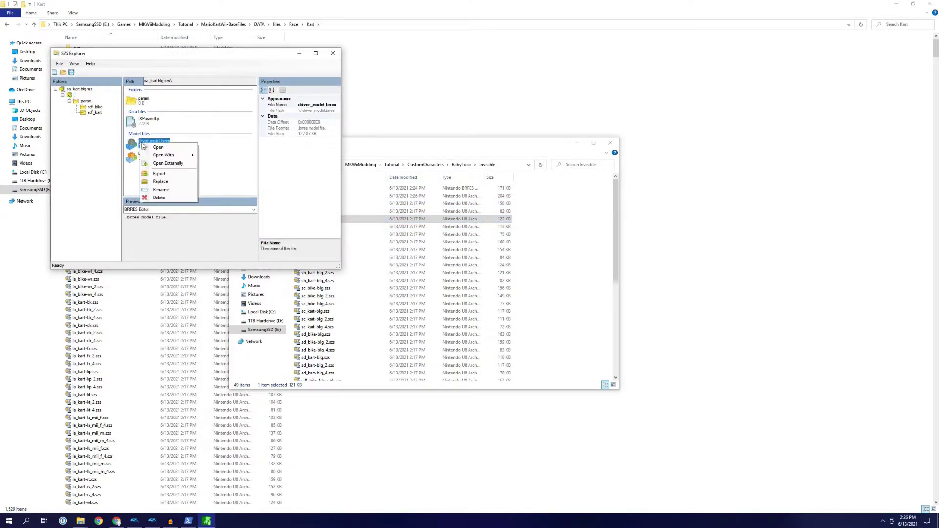
left_click(170, 180)
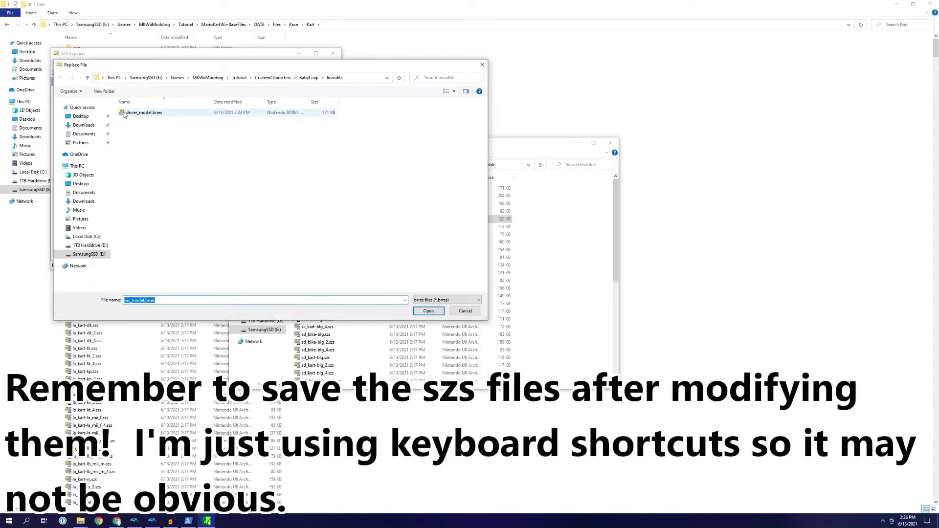
double_click(130, 114)
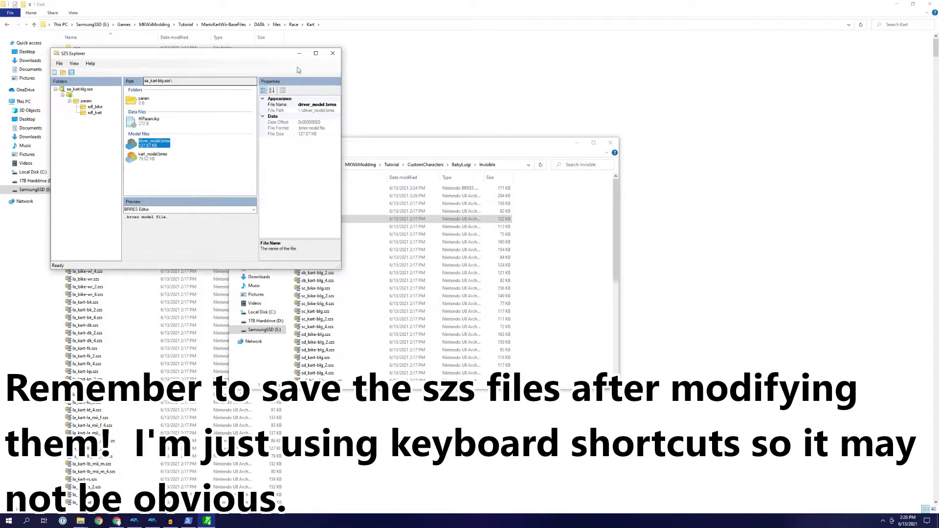
key("ctrl+s")
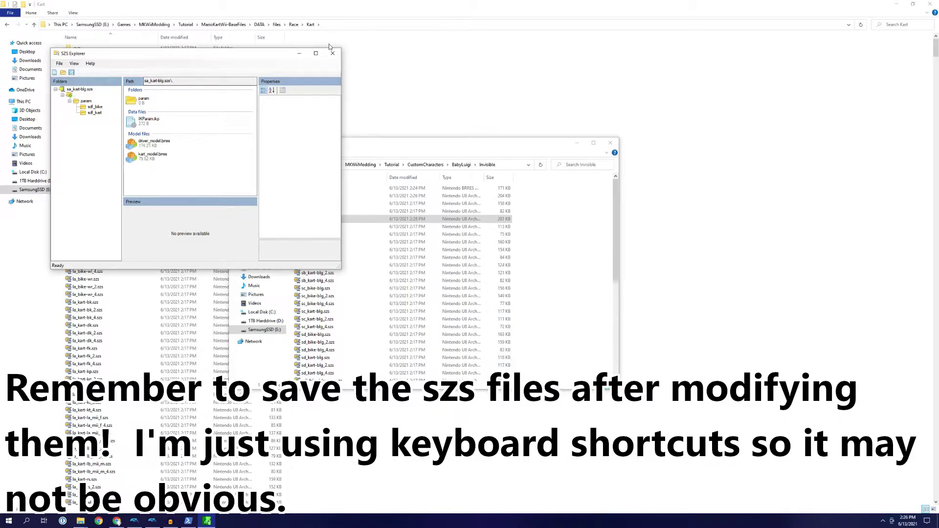
left_click(333, 52)
Open sb_bike-blg.szs, replace its driver_model.brres with the edited file from the Invisible folder, and save and close the archive.
right_click(325, 243)
left_click(316, 245)
double_click(316, 243)
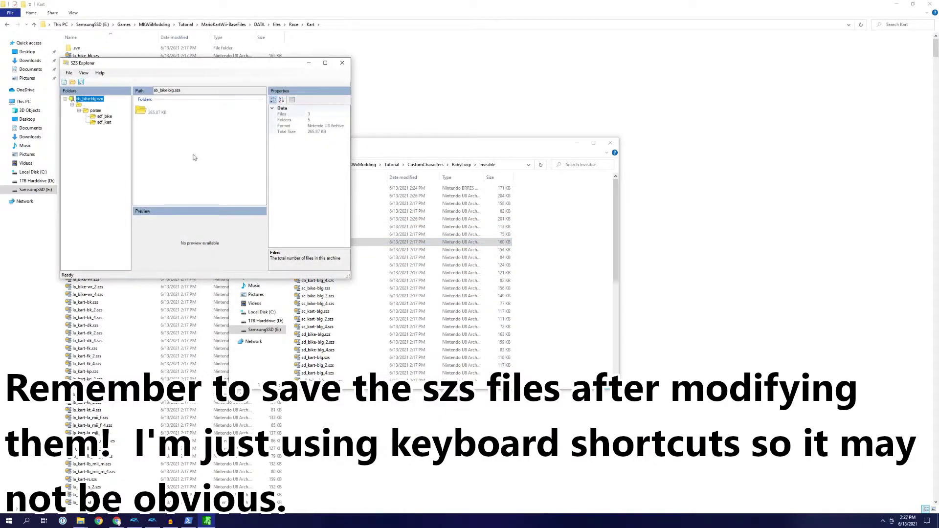
left_click(84, 104)
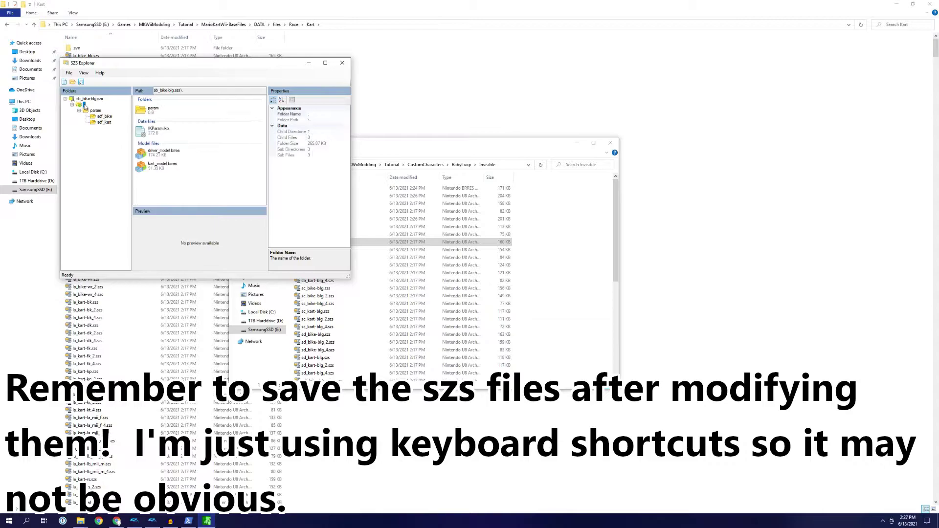
right_click(163, 157)
left_click(191, 195)
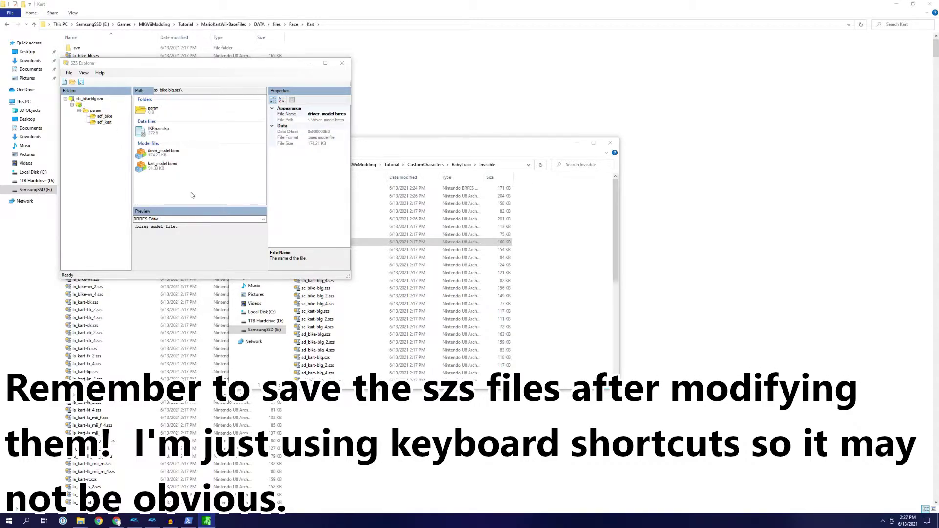
double_click(159, 123)
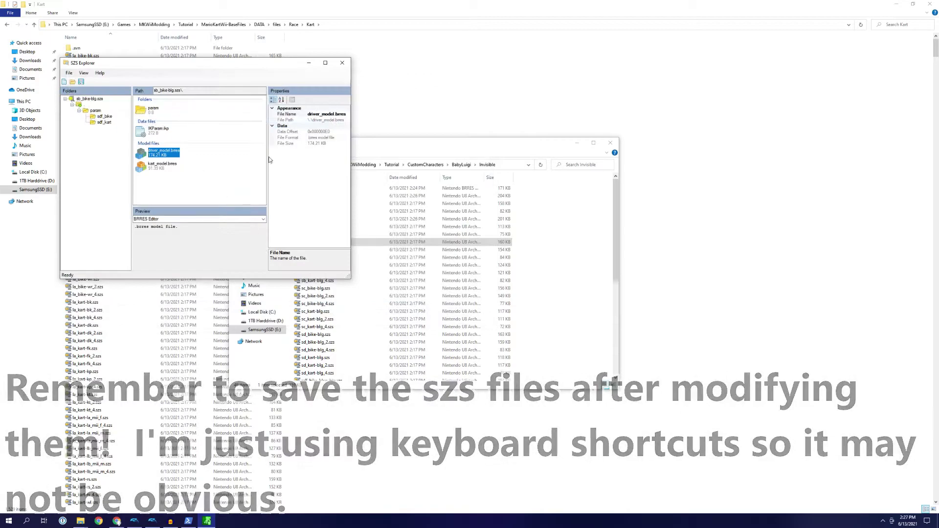
key("ctrl+s")
left_click(342, 63)
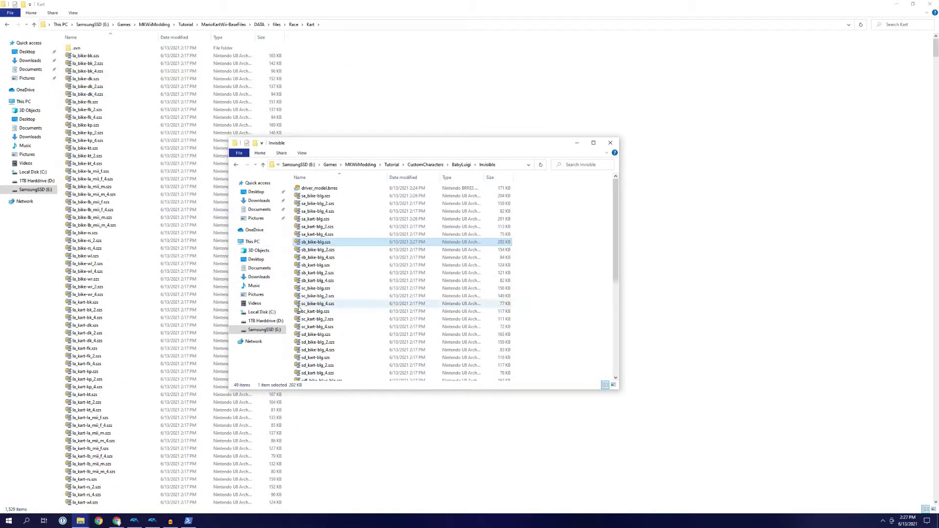
Open sb_kart-blg.szs, replace its driver_model.brres with the edited file from the Invisible folder, and save and close the archive.
left_click(308, 267)
right_click(307, 269)
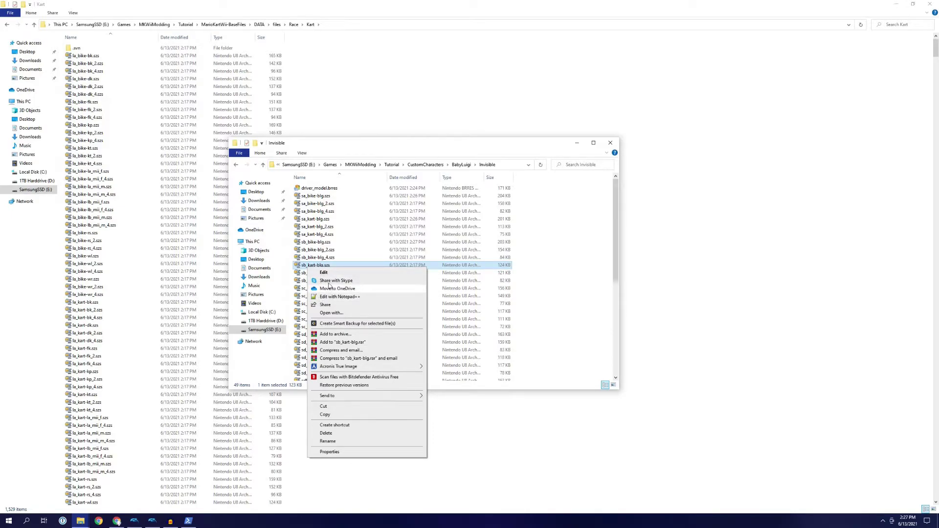
left_click(323, 272)
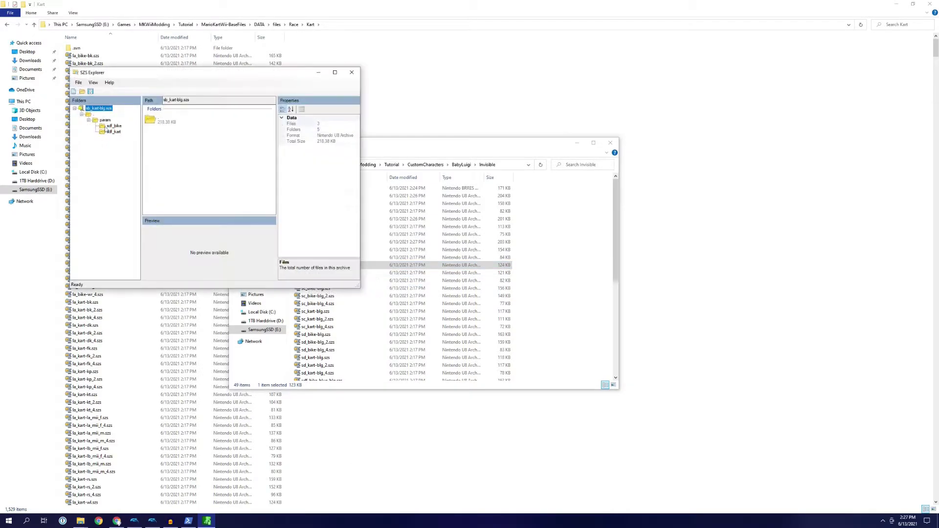
left_click(88, 114)
right_click(174, 166)
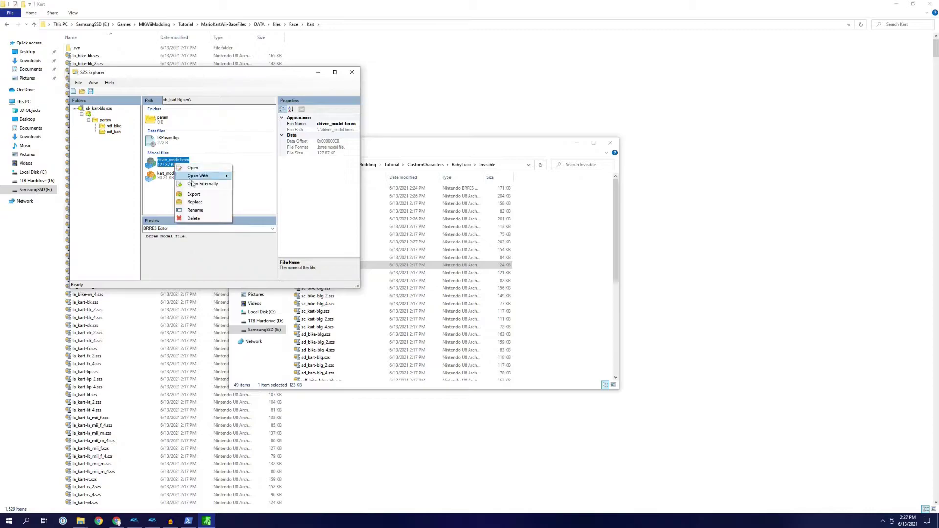
left_click(196, 204)
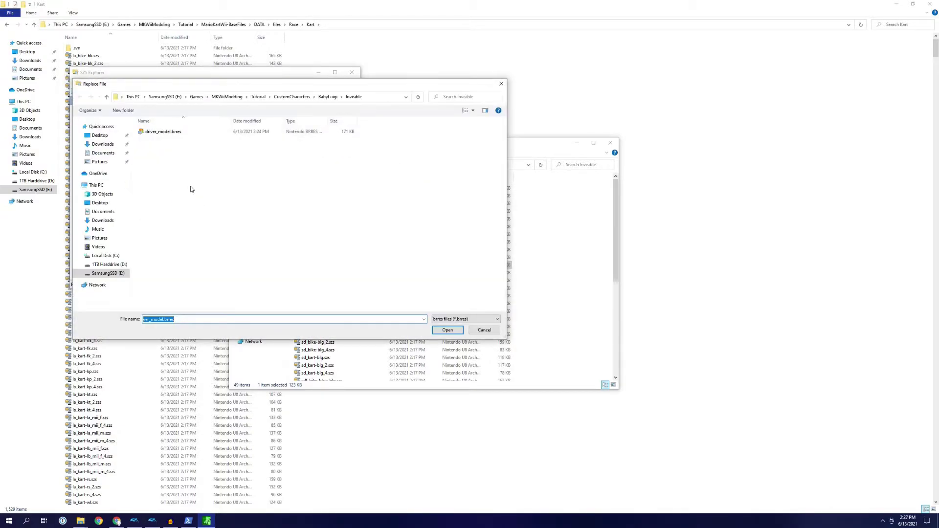
double_click(158, 132)
left_click(233, 168)
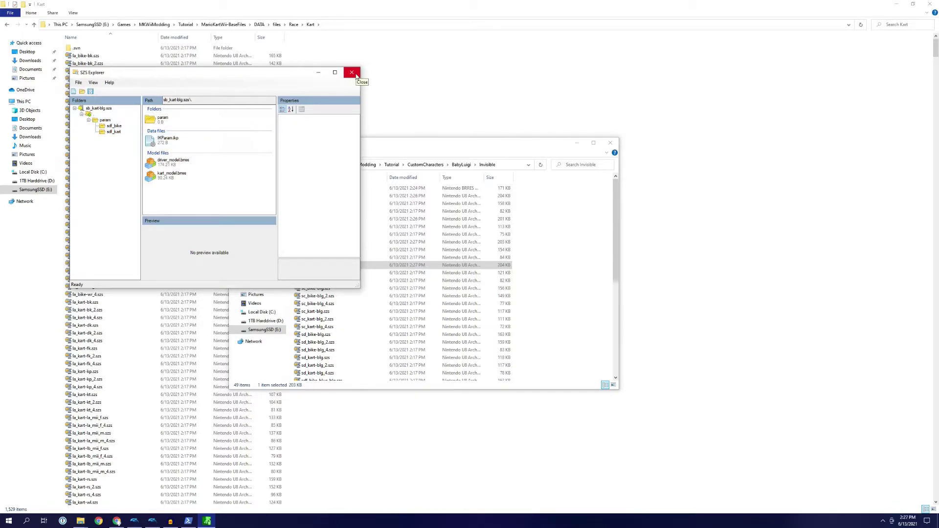
left_click(352, 73)
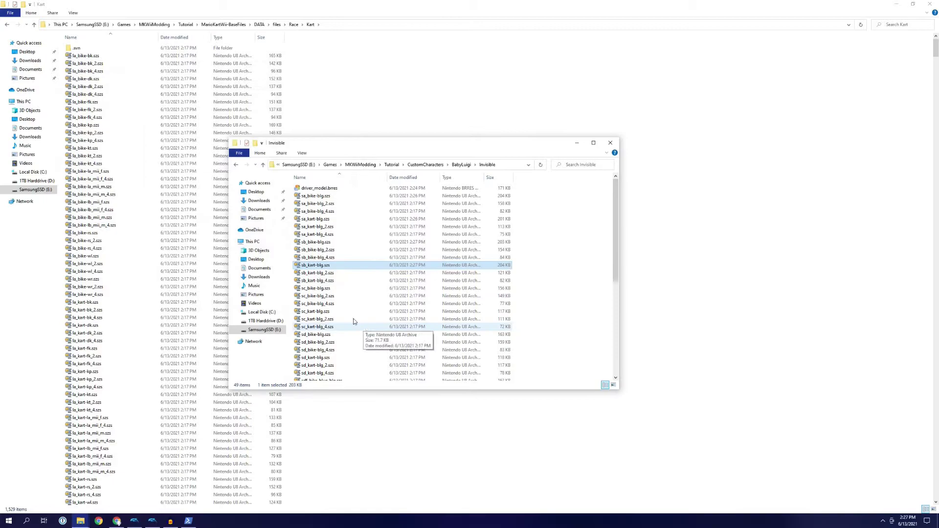
Open sc_bike-blg.szs, replace its driver_model.brres with the edited file from the Invisible folder, and save and close the archive.
left_click(322, 289)
right_click(330, 292)
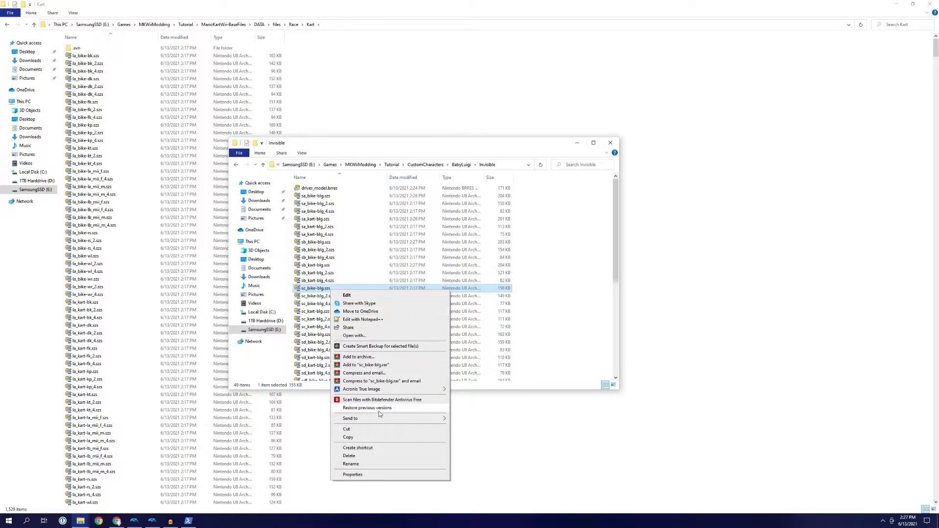
left_click(313, 288)
double_click(313, 288)
left_click(99, 124)
right_click(179, 173)
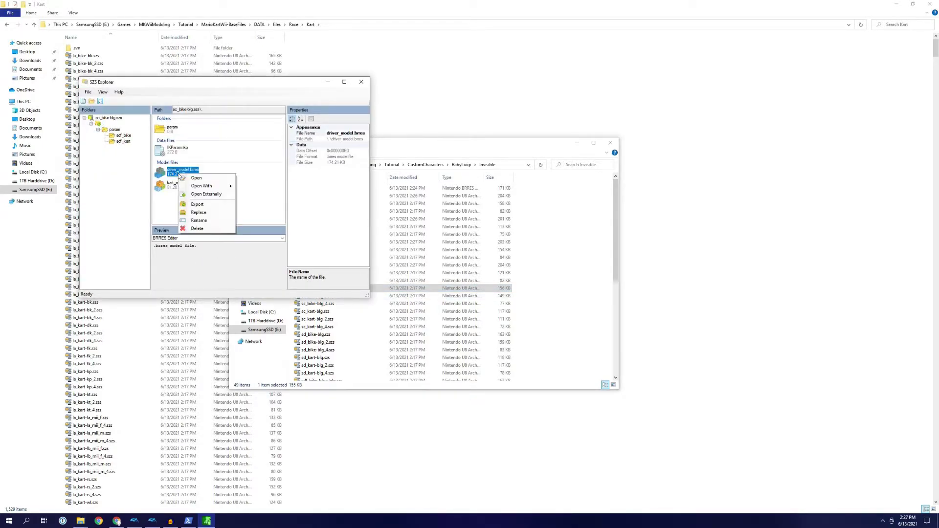
left_click(207, 212)
double_click(193, 144)
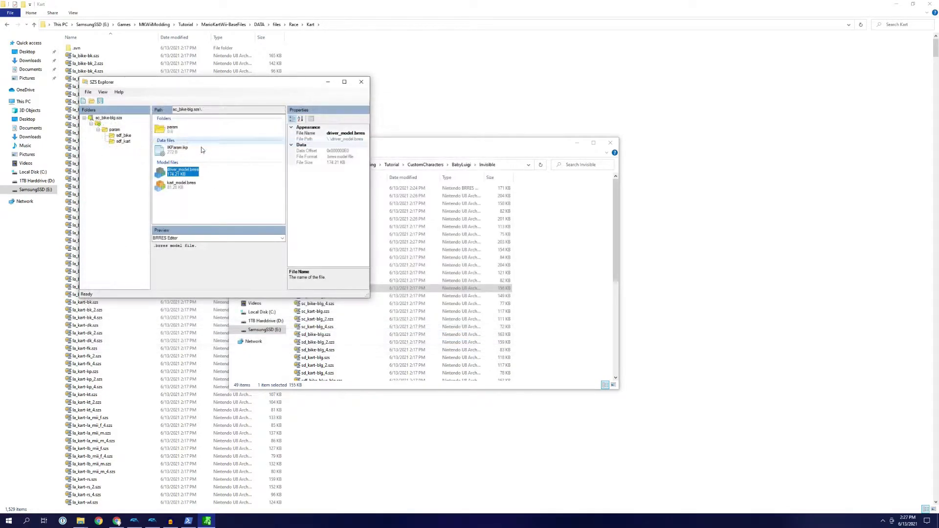
left_click(259, 192)
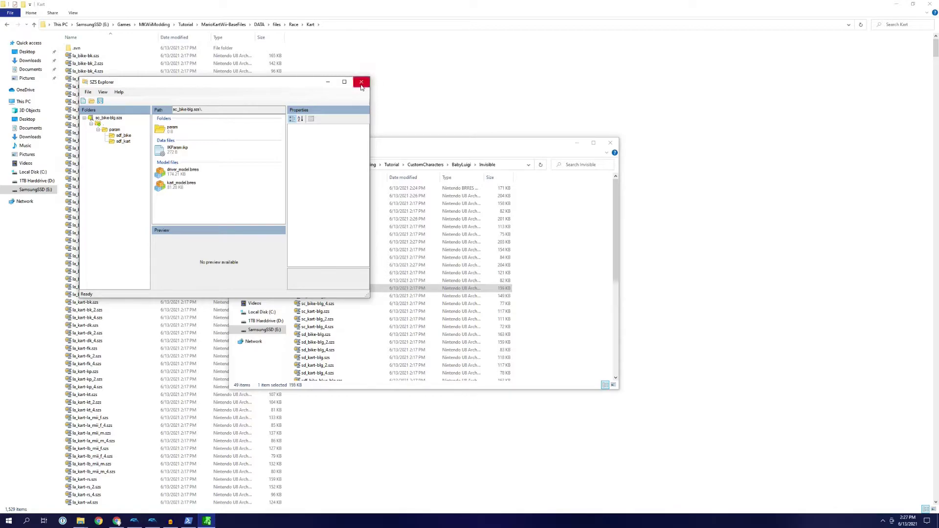
left_click(361, 83)
Open sc_kart-blg.szs, replace its driver_model.brres with the edited file from the Invisible folder, and save and close the archive.
right_click(328, 313)
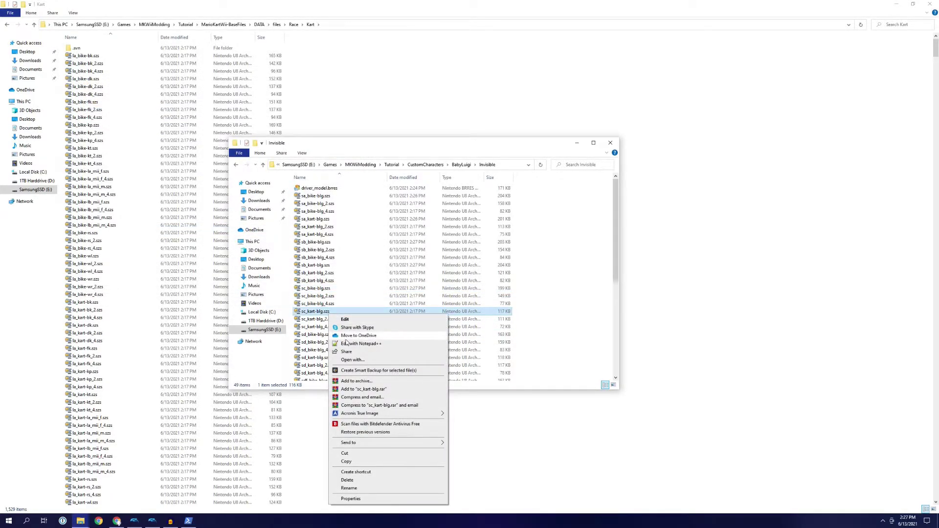
double_click(314, 314)
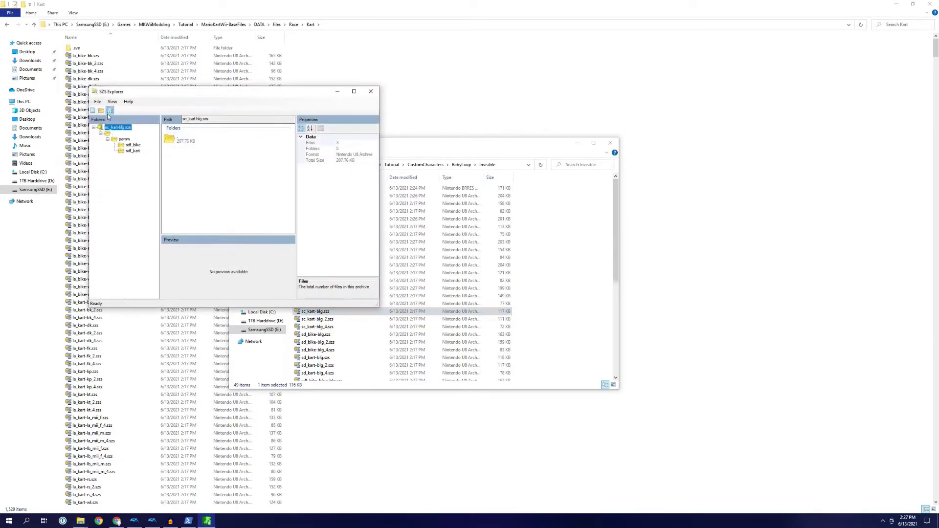
left_click(112, 134)
right_click(193, 184)
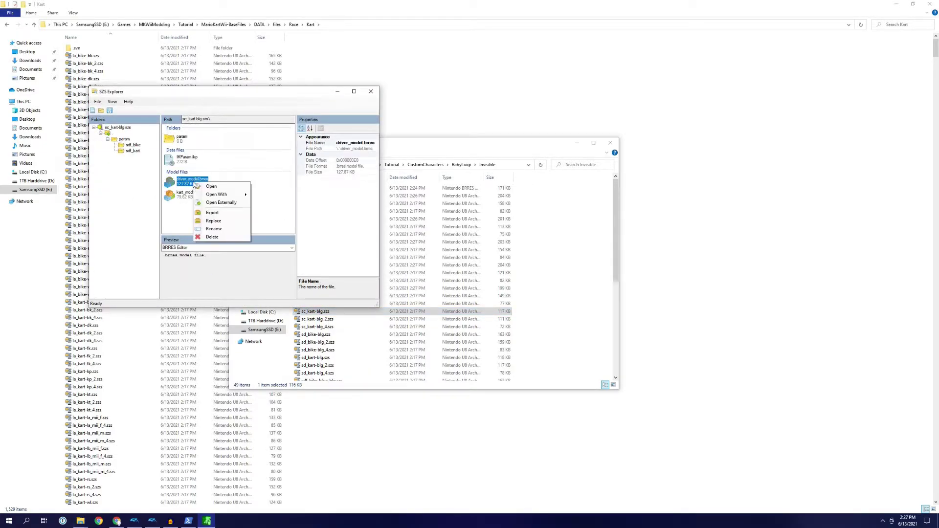
left_click(229, 234)
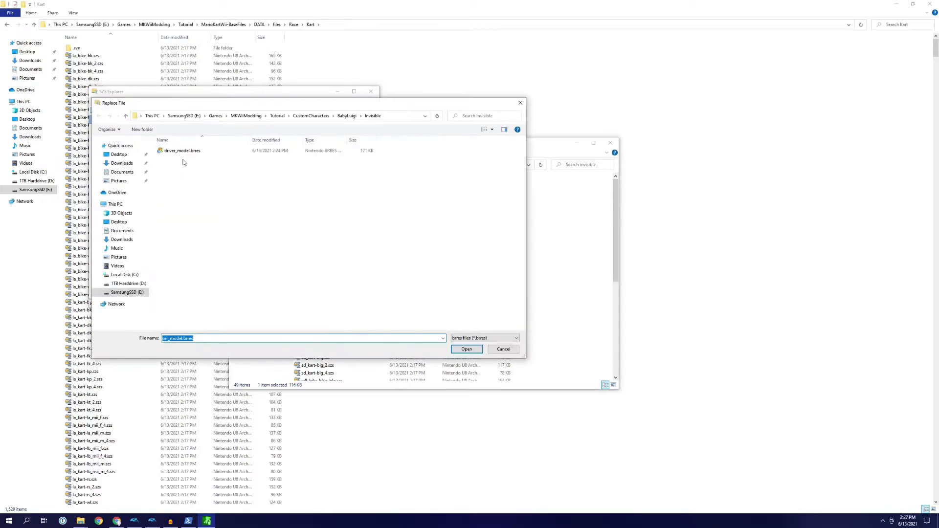
key("Return")
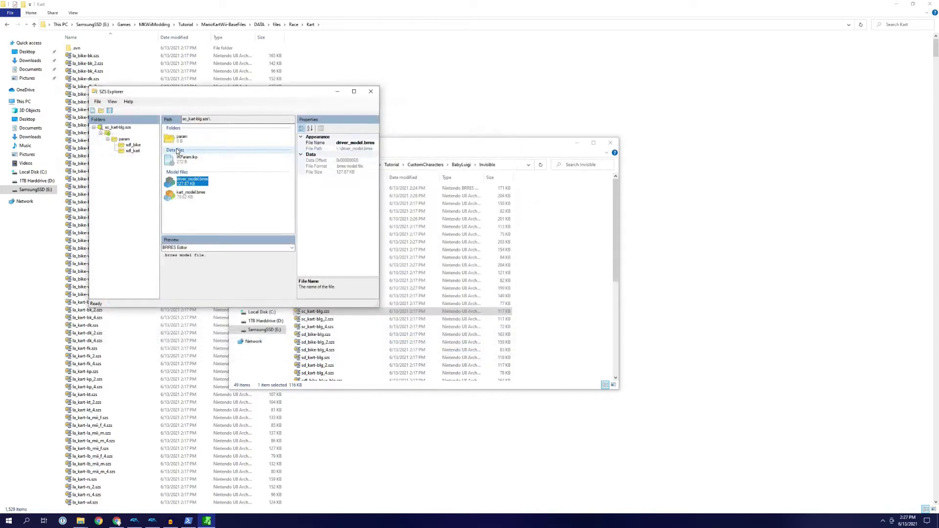
left_click(265, 198)
left_click(371, 92)
Open sd_bike-blg.szs, replace its driver_model.brres with the edited file from the Invisible folder, and save and close the archive.
scroll(326, 356, "down", 1)
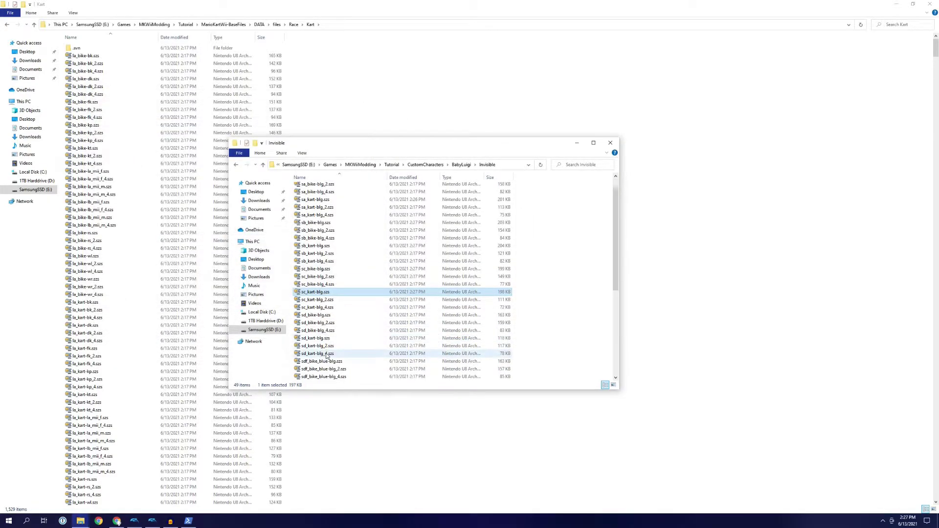
right_click(319, 316)
left_click(313, 319)
double_click(314, 319)
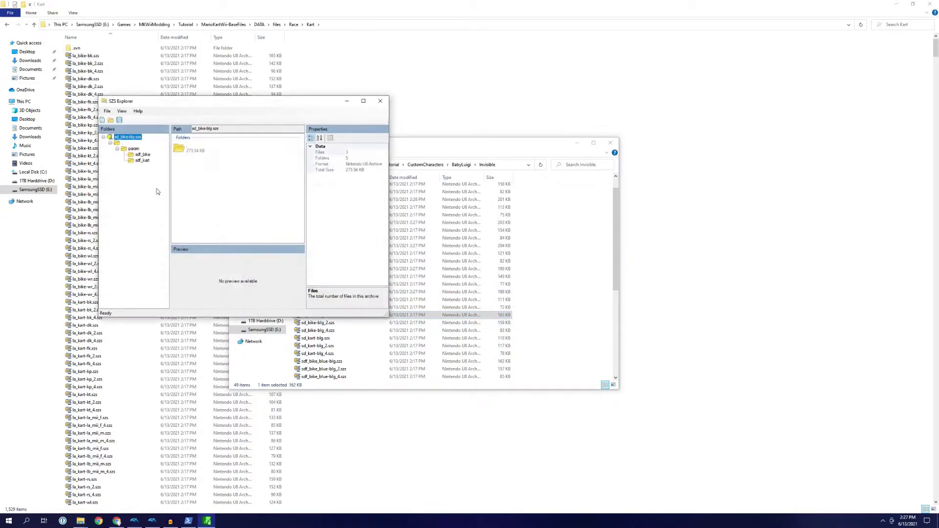
left_click(121, 144)
left_click(203, 194)
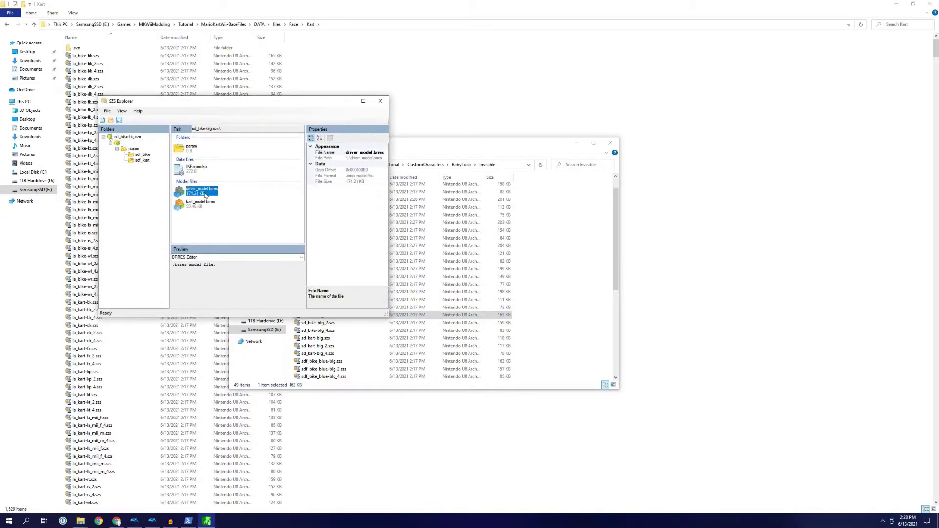
right_click(204, 194)
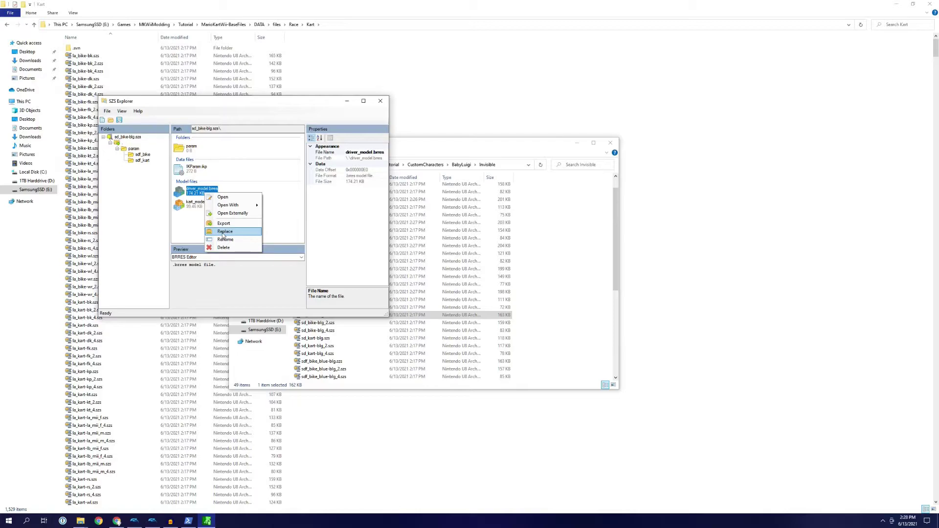
left_click(223, 234)
double_click(200, 159)
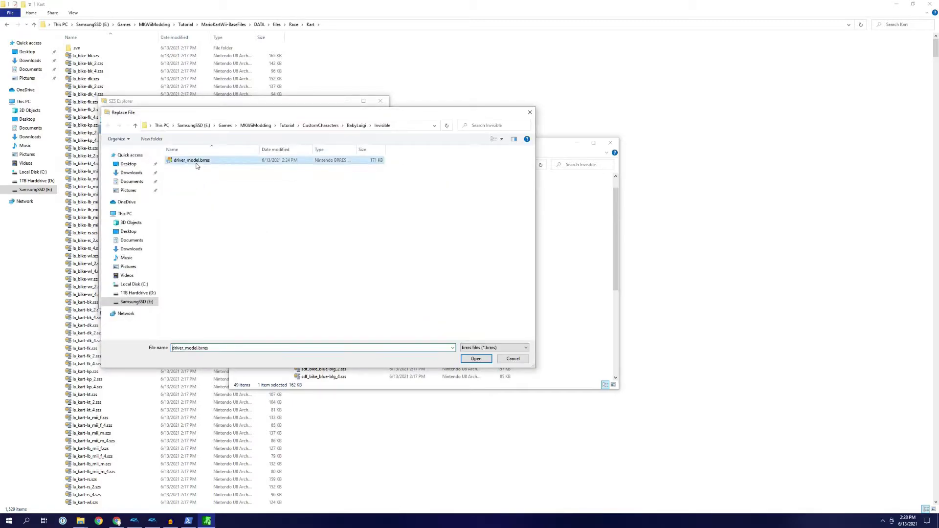
left_click(380, 101)
Open sd_kart-blg.szs, replace its driver_model.brres with the edited file from the Invisible folder, and save and close the archive.
right_click(323, 337)
left_click(342, 151)
left_click(127, 152)
right_click(210, 198)
left_click(229, 236)
left_click(390, 111)
Open sdf_bike_blue-blg.szs, replace its driver_model.brres with the edited file from the Invisible folder, and save and close the archive.
right_click(328, 248)
left_click(137, 162)
right_click(207, 205)
left_click(225, 244)
double_click(206, 180)
left_click(400, 120)
Open sdf_bike_red-blg.szs, replace its driver_model.brres with the edited file from the Invisible folder, and save and close the archive.
double_click(321, 269)
left_click(145, 171)
left_click(409, 130)
Open sdf_bike-blg.szs, replace its driver_model.brres with the edited file from the Invisible folder, and save and close the archive.
double_click(317, 292)
left_click(32, 57)
right_click(116, 105)
left_click(135, 144)
left_click(294, 15)
Open sdf_kart_blue-blg.szs, replace its driver_model.brres with the edited file from the Invisible folder, and save and close the archive.
double_click(307, 316)
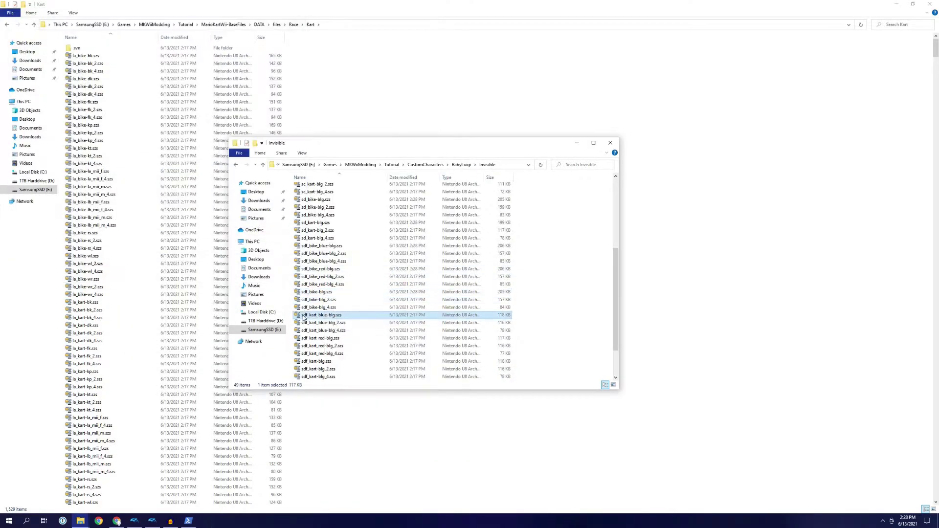
left_click(41, 67)
right_click(125, 116)
left_click(145, 154)
left_click(303, 24)
Open sdf_kart_red-blg.szs, replace its driver_model.brres with the edited file from the Invisible folder, and save and close the archive.
double_click(321, 339)
left_click(50, 76)
right_click(135, 124)
left_click(155, 163)
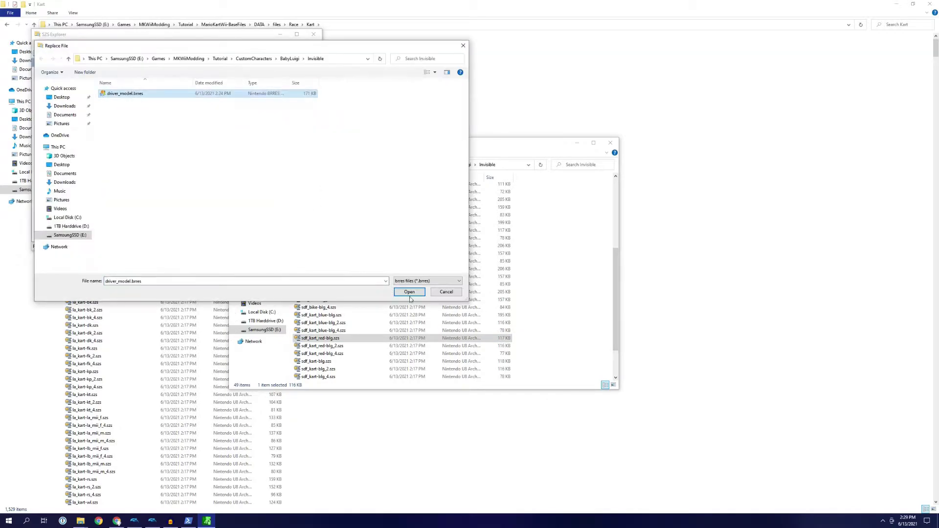
left_click(313, 34)
Open sdf_kart-blg.szs, replace its driver_model.brres with the edited file from the Invisible folder, and save and close the archive.
double_click(331, 363)
right_click(144, 134)
left_click(164, 173)
left_click(322, 44)
Open se_bike-blg.szs, replace its driver_model.brres with the edited file from the Invisible folder, and save and close the archive.
scroll(333, 342, "down", 2)
double_click(318, 338)
right_click(153, 144)
left_click(174, 182)
left_click(332, 53)
Open se_kart-blg.szs, replace its driver_model.brres with the edited file from the Invisible folder, and save and close the archive.
double_click(318, 362)
left_click(80, 104)
right_click(163, 153)
left_click(183, 192)
key("ctrl+s")
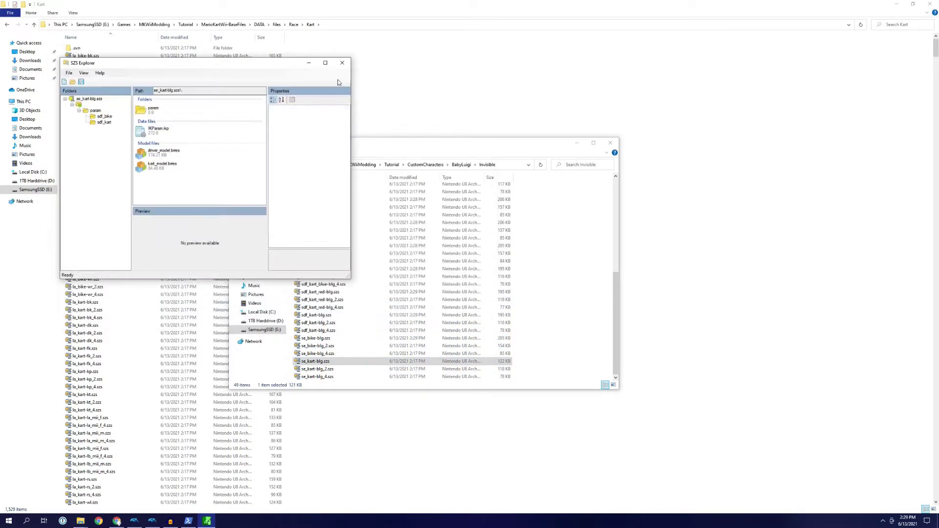
left_click(337, 67)
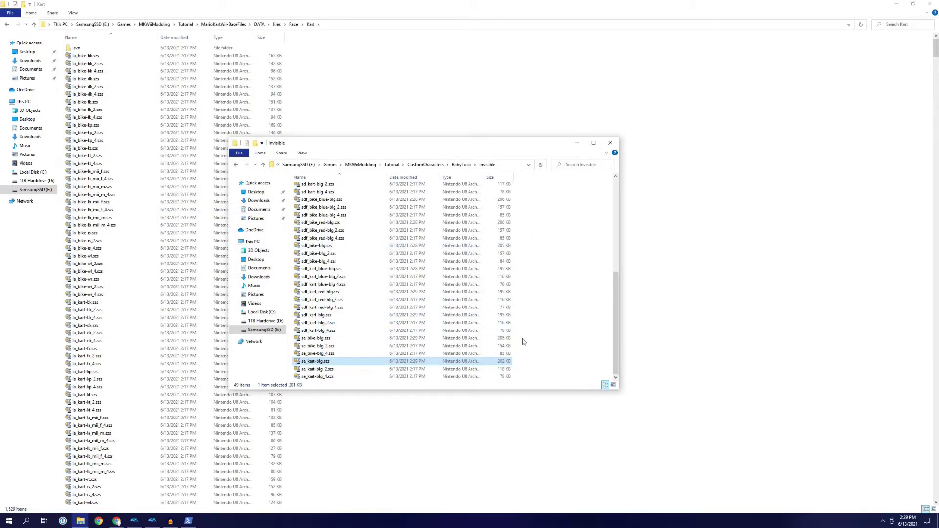
Compare the edited archives in the Invisible folder with the untouched ones in BabyLuigi's Original folder.
scroll(550, 344, "up", 6)
scroll(551, 343, "up", 3)
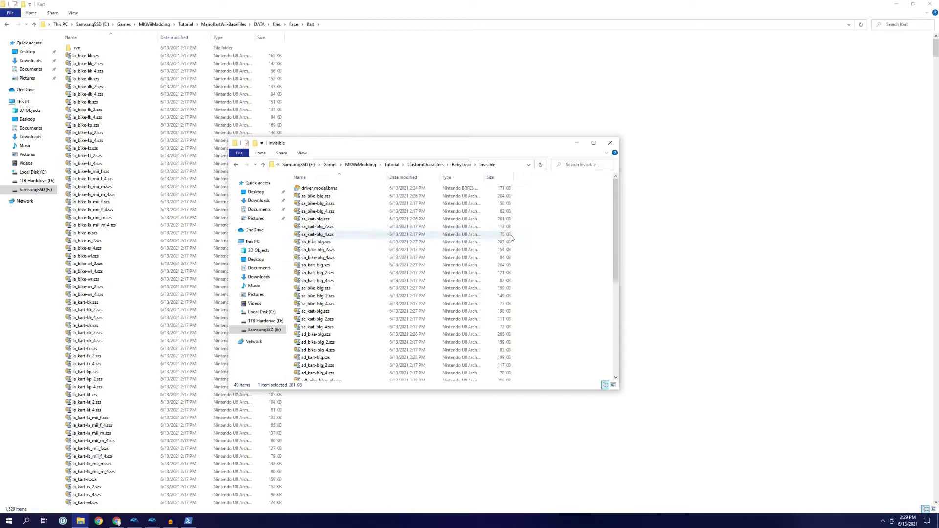
left_click(467, 165)
left_click(329, 198)
double_click(329, 198)
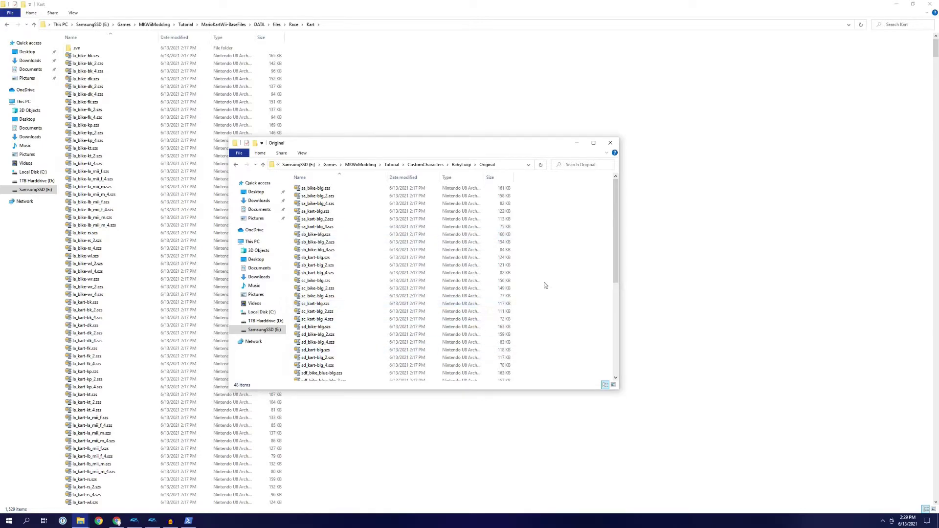
left_click(469, 165)
Copy all SZS archives from the Invisible folder into the base files' Race/Kart folder, replacing the existing files, and review the pasted archives.
double_click(311, 189)
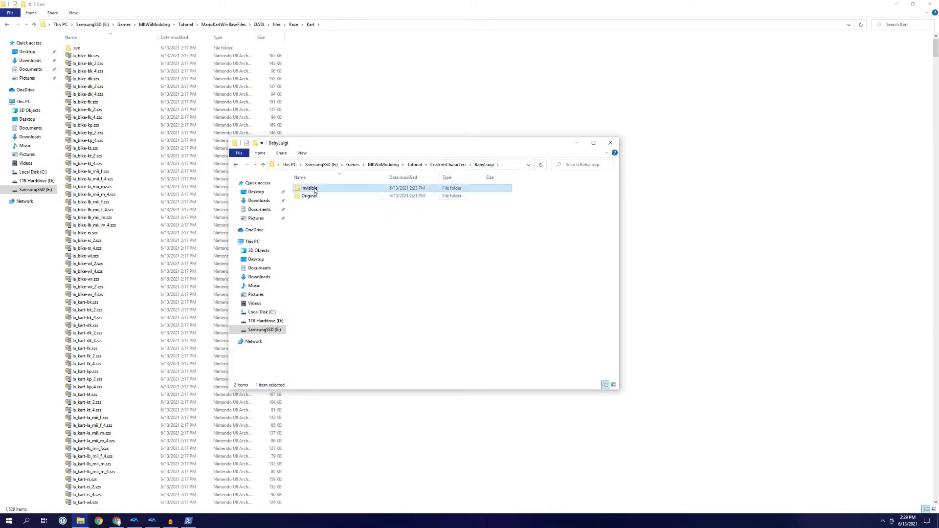
left_click(311, 198)
scroll(340, 300, "down", 8)
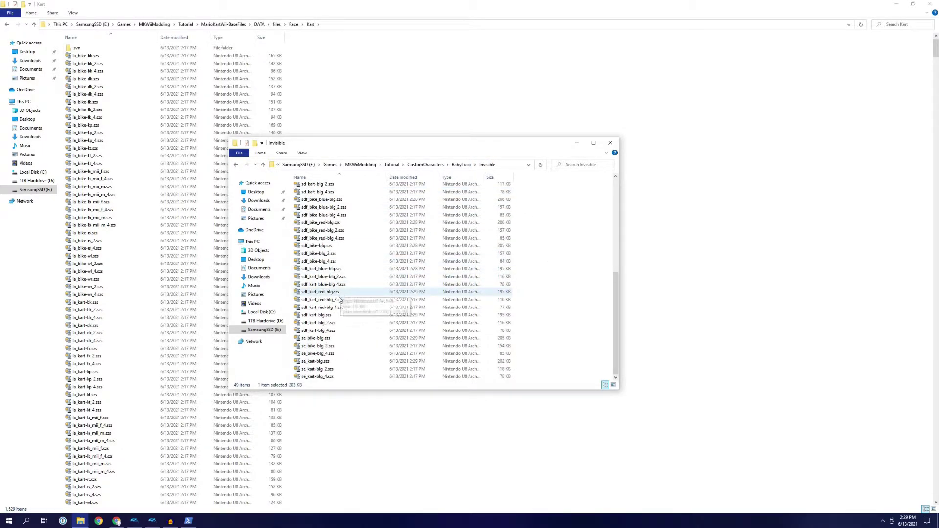
left_click(332, 377, "shift")
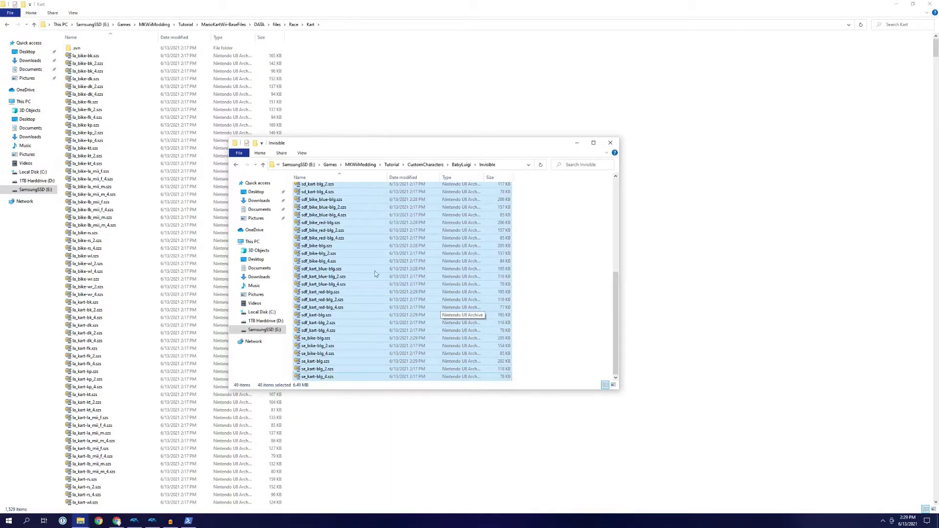
left_click(394, 88)
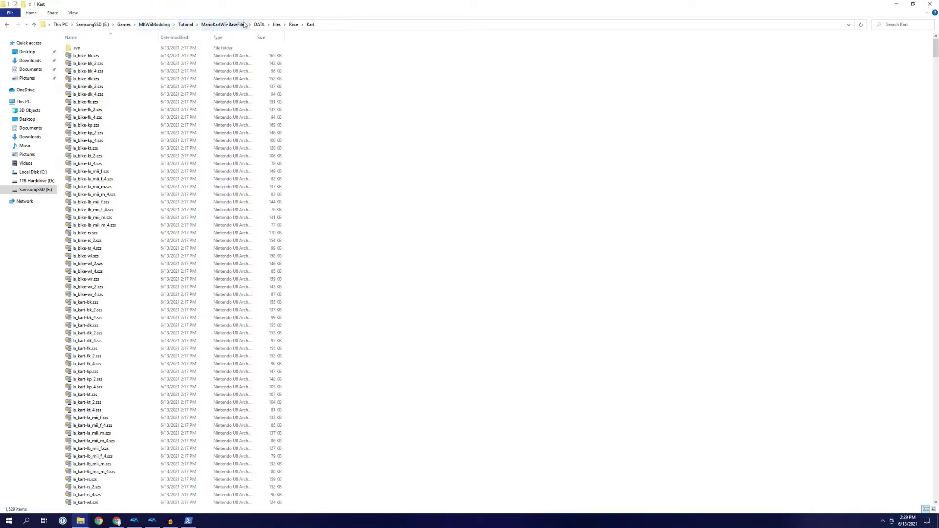
right_click(327, 185)
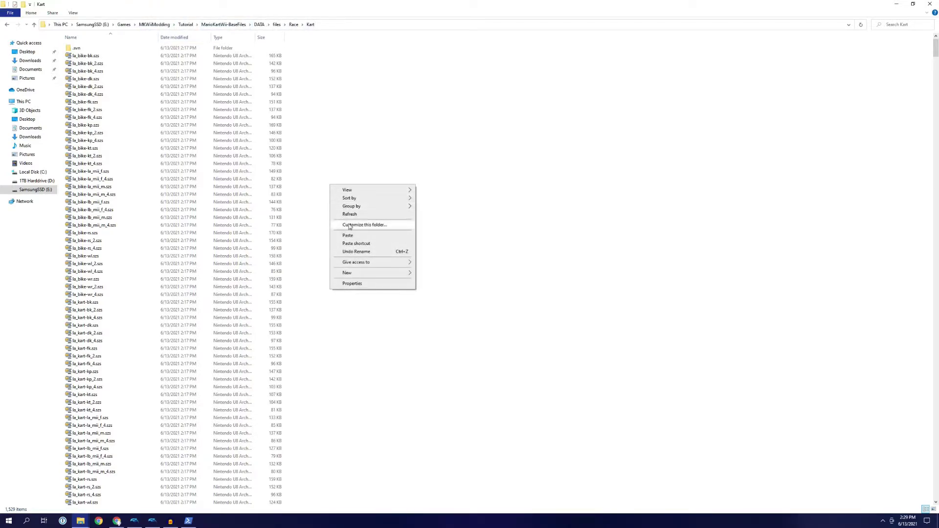
left_click(372, 233)
left_click(431, 203)
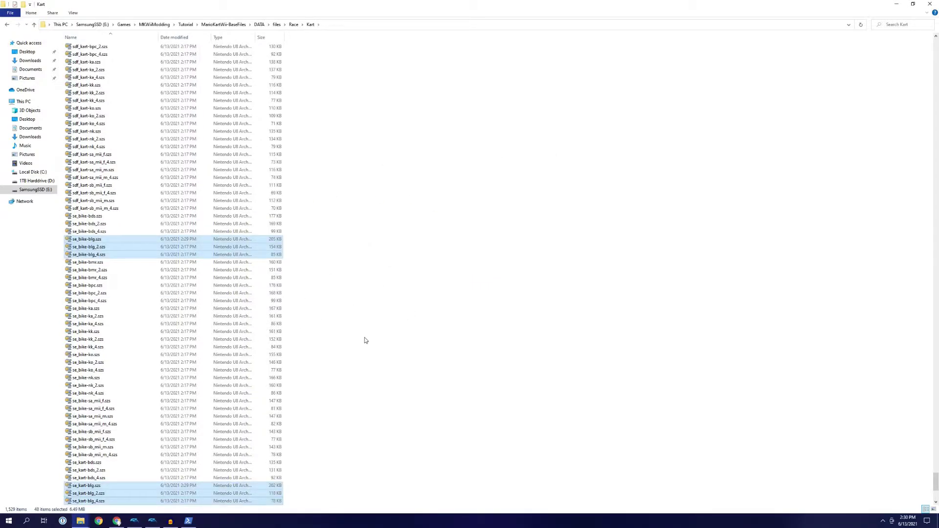
scroll(296, 377, "down", 8)
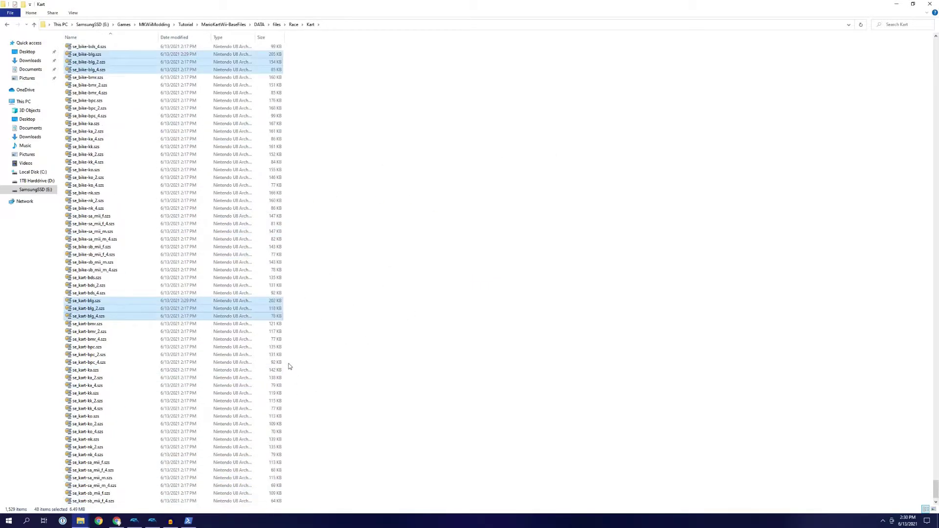
scroll(318, 385, "up", 20)
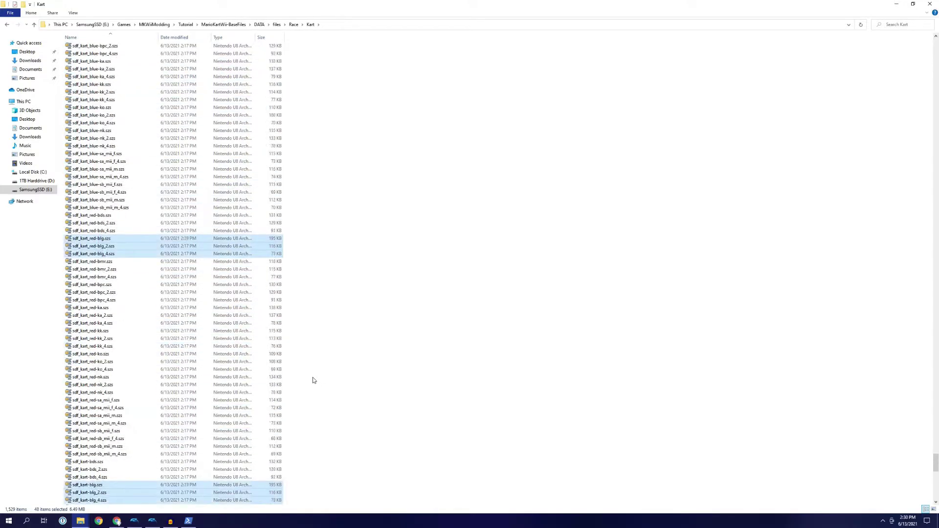
scroll(311, 380, "up", 7)
Switch to the Dolphin emulator window showing the game list.
mouse_move(141, 525)
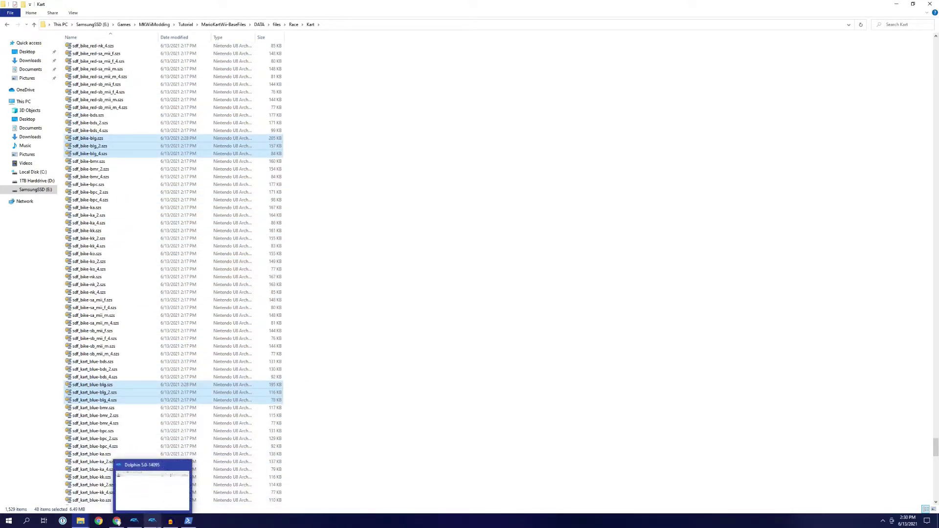
left_click(152, 486)
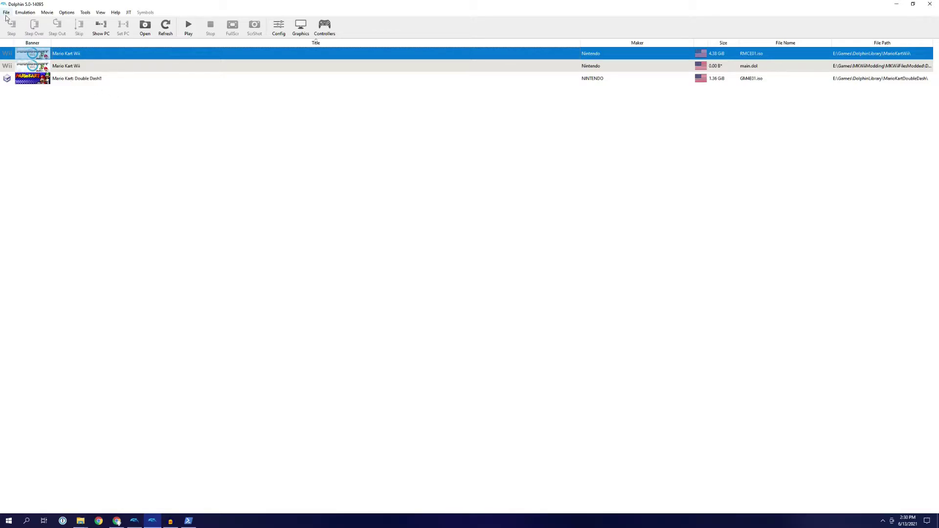
left_click(7, 13)
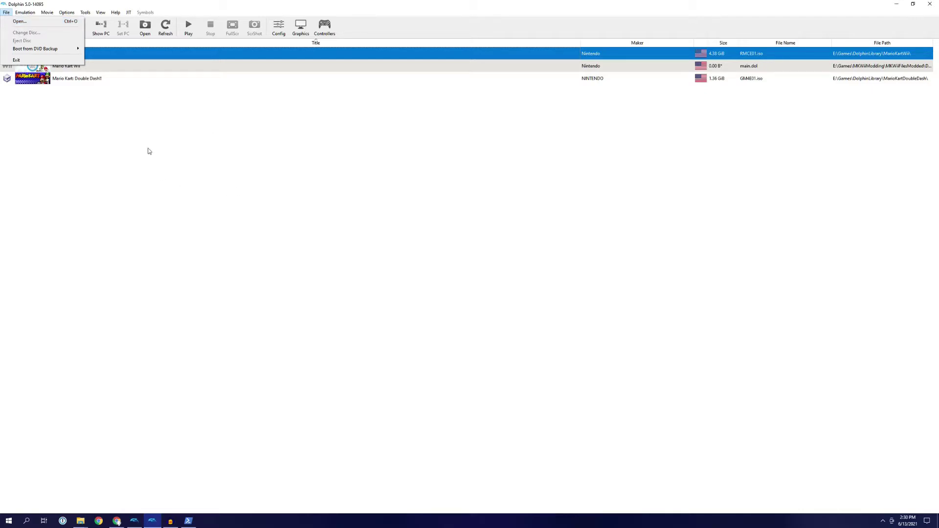
left_click(137, 138)
left_click(83, 13)
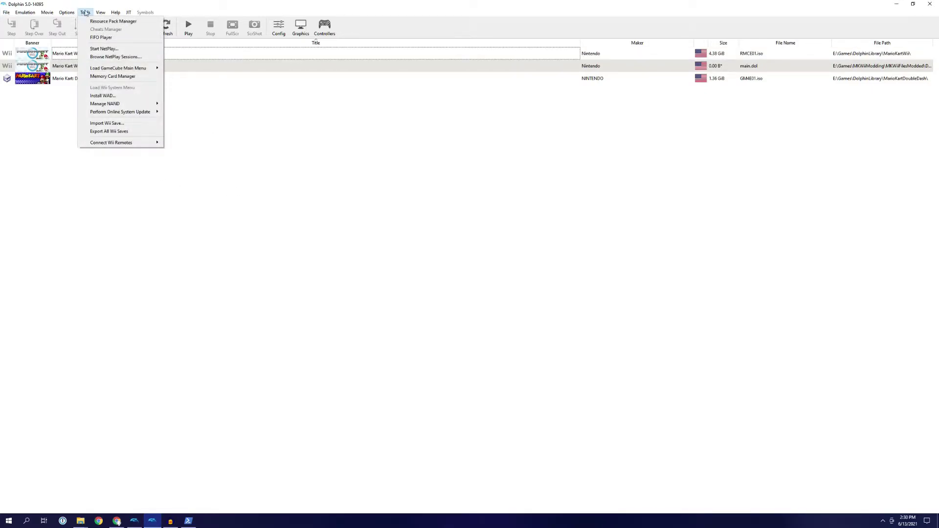
mouse_move(69, 14)
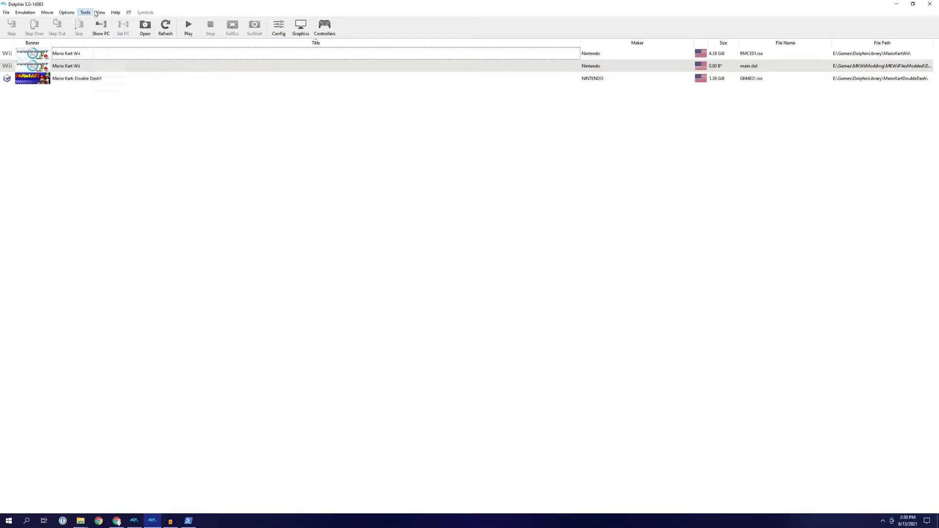
mouse_move(100, 13)
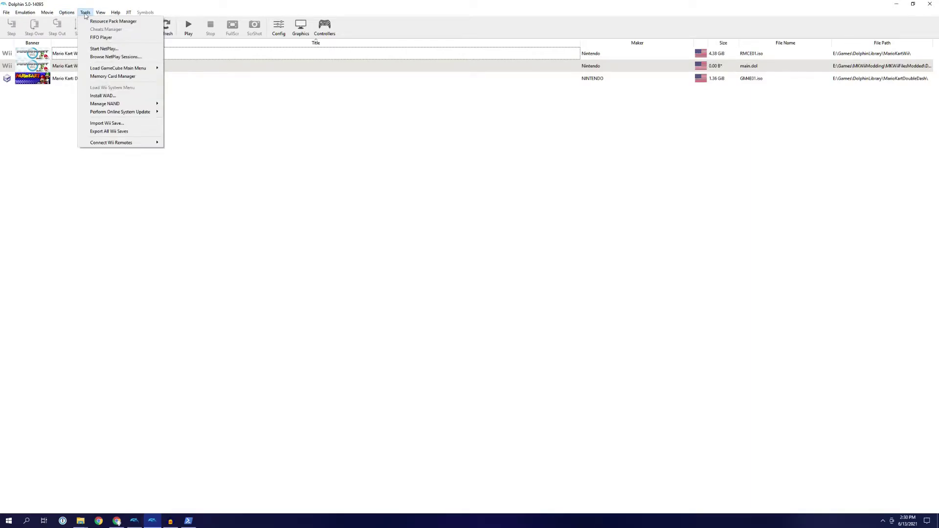
left_click(85, 15)
Add E:\Games\MKWiiModding\Tutorial\MarioKartWii-BaseFiles\DATA\sys to the game folders in the emulator's path settings.
left_click(279, 27)
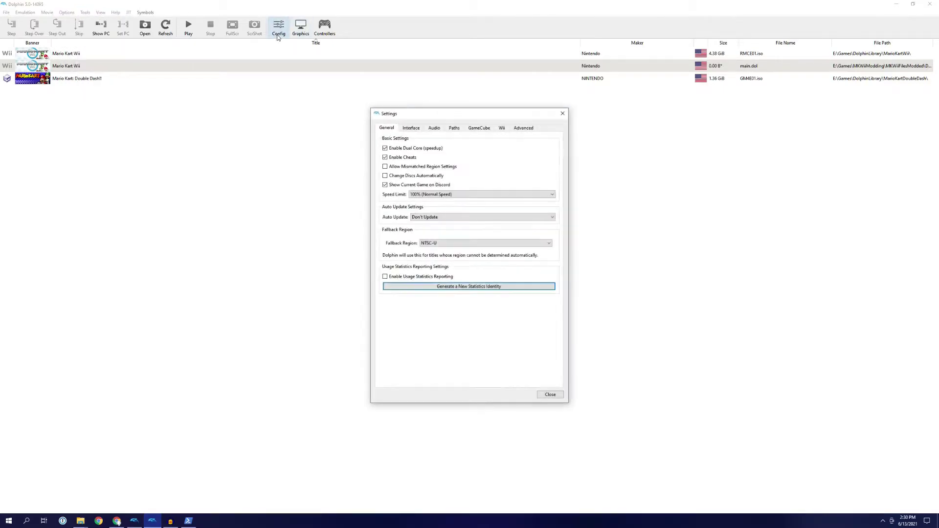
left_click(454, 129)
left_click(516, 295)
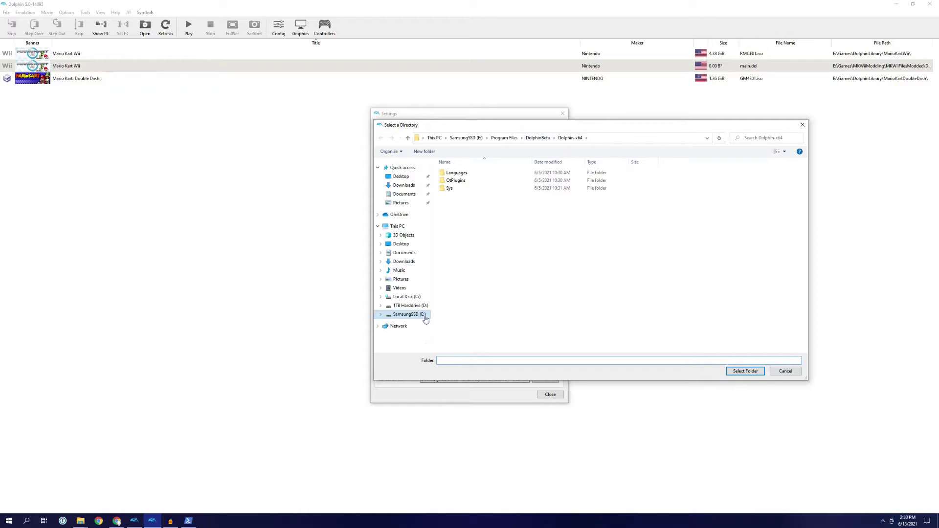
left_click(425, 314)
double_click(453, 188)
double_click(464, 188)
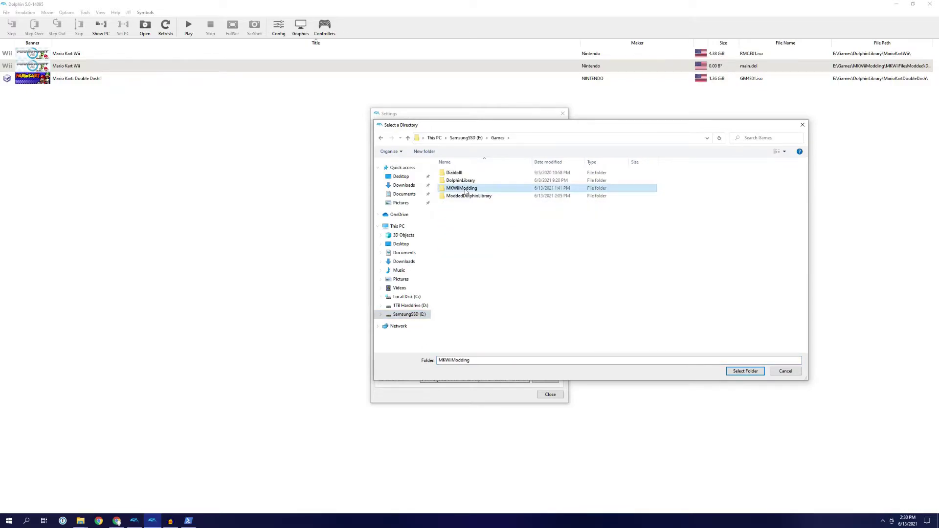
double_click(460, 257)
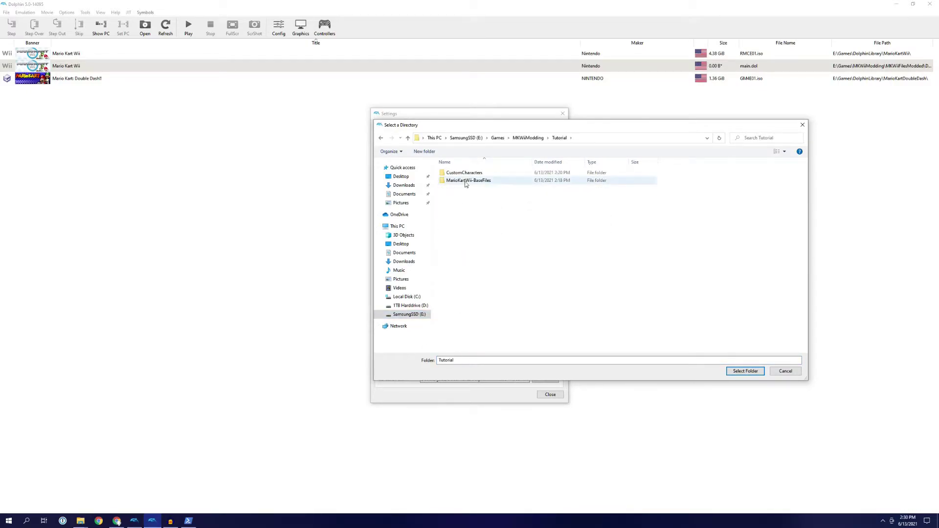
double_click(466, 181)
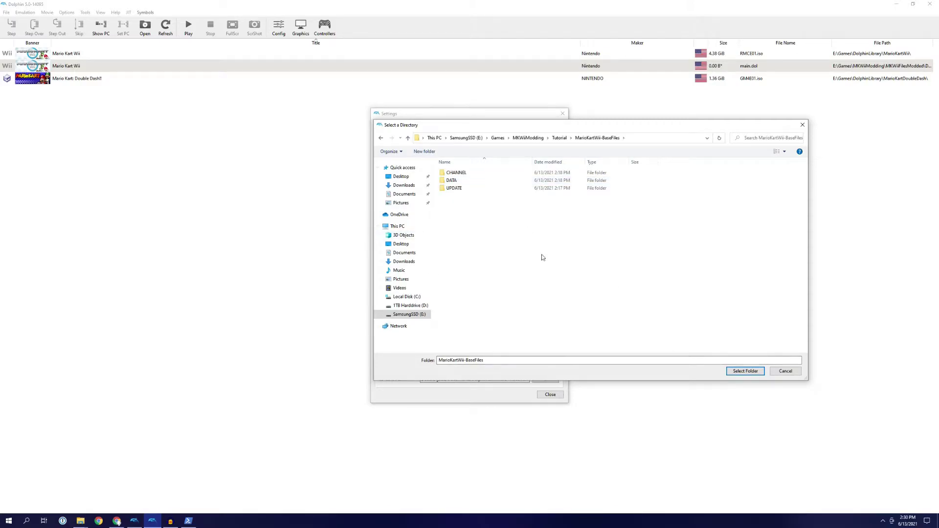
double_click(461, 184)
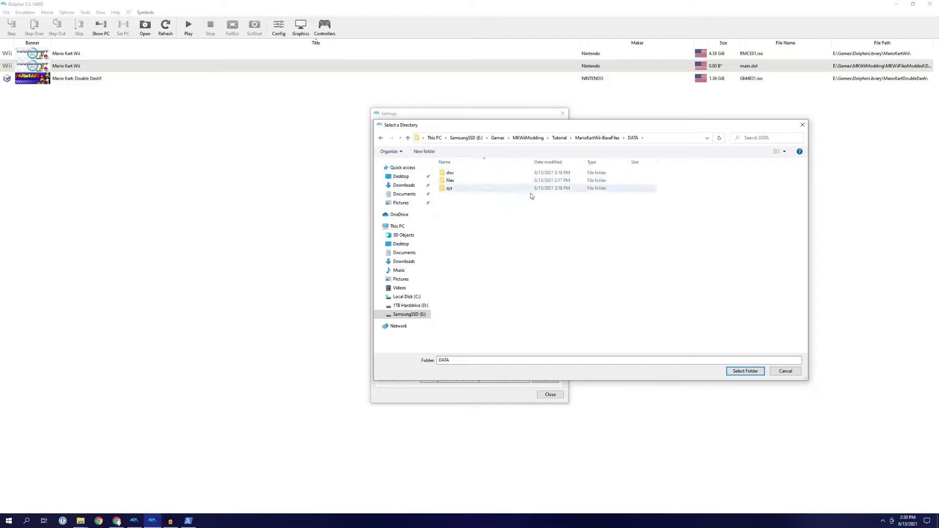
double_click(458, 190)
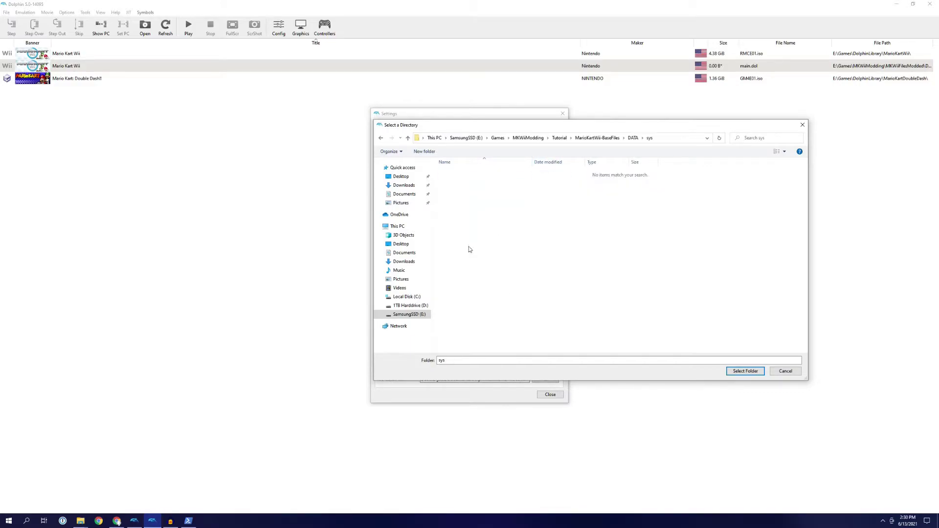
left_click(744, 371)
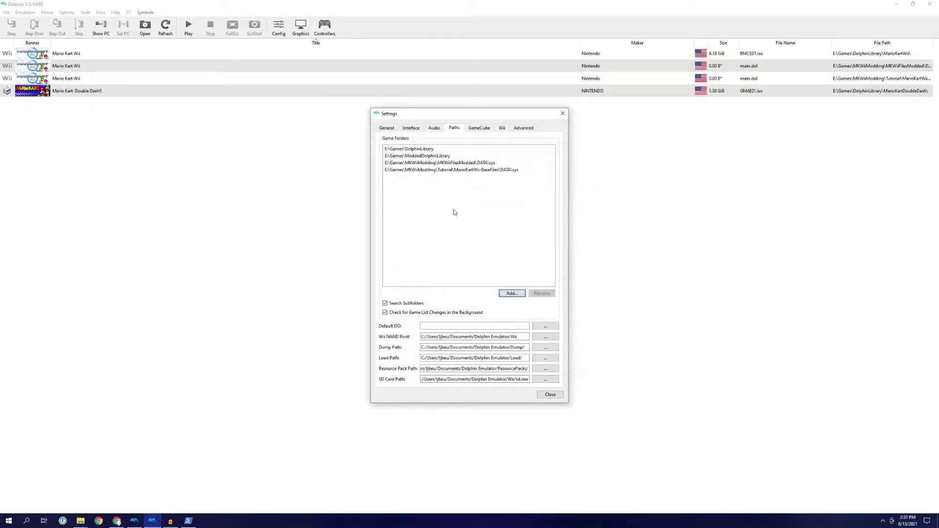
Switch to File Explorer and examine main.dol in the MarioKartWii-BaseFiles DATA\sys folder, then return to the emulator.
left_click(81, 521)
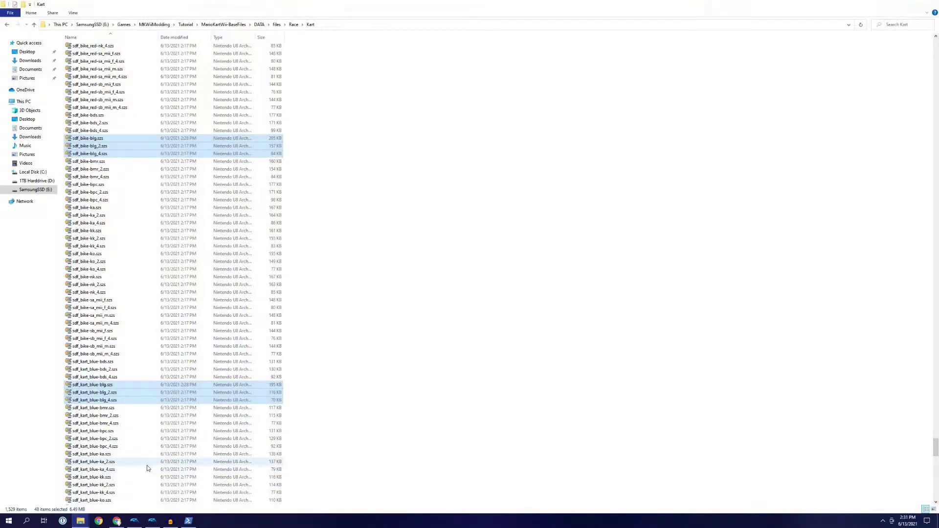
left_click(118, 489)
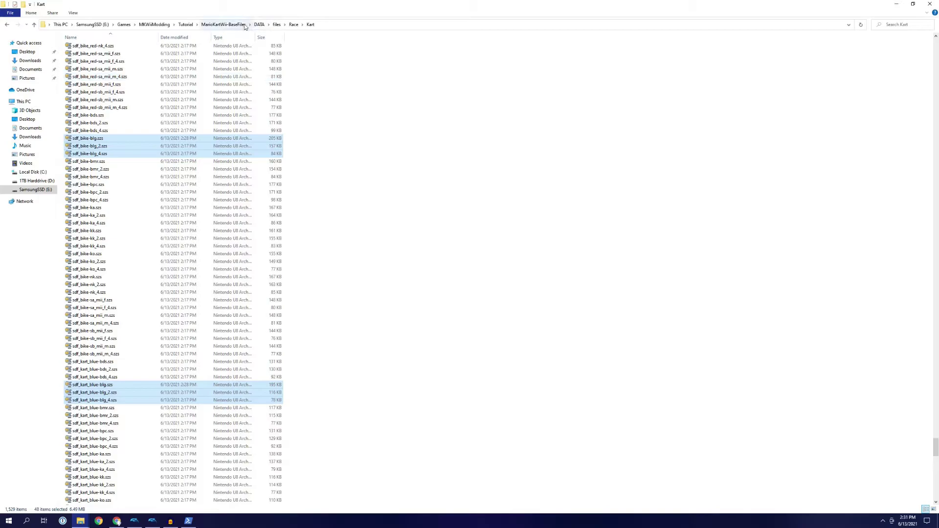
left_click(224, 24)
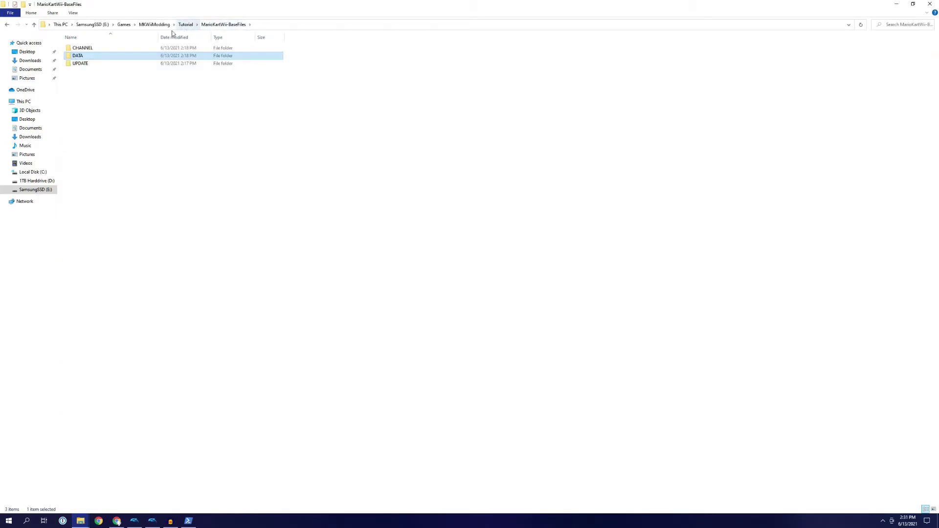
double_click(98, 55)
double_click(83, 63)
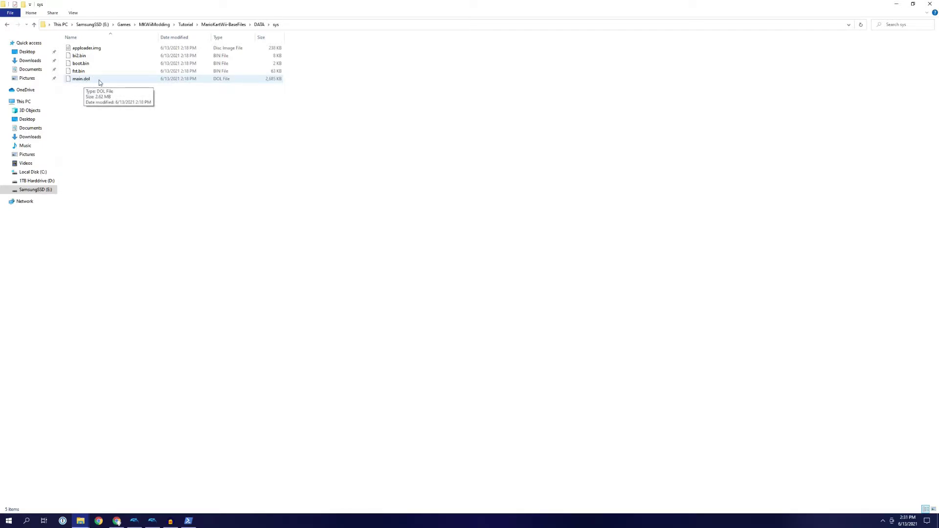
left_click(900, 5)
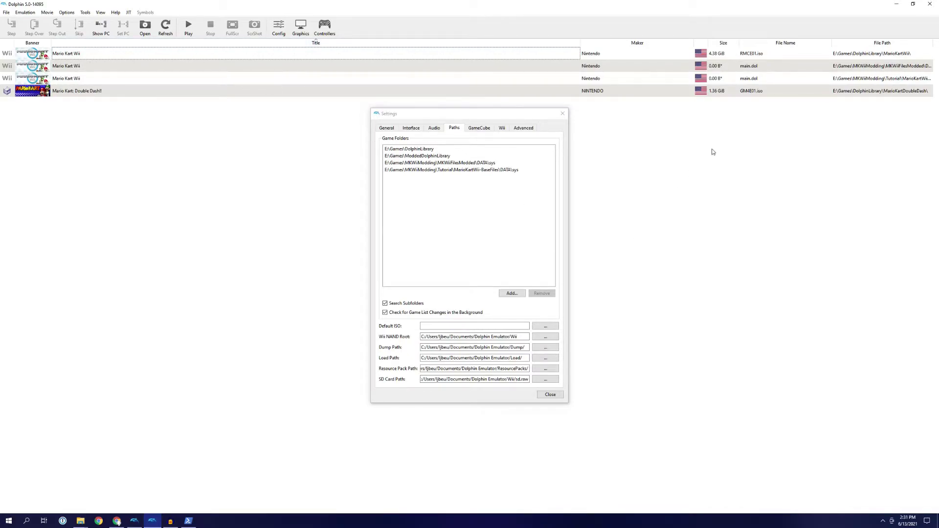
Close the settings, launch the Mario Kart Wii entry located under MKWiiModding\Tutorial, and enter its single-player menu.
left_click(562, 113)
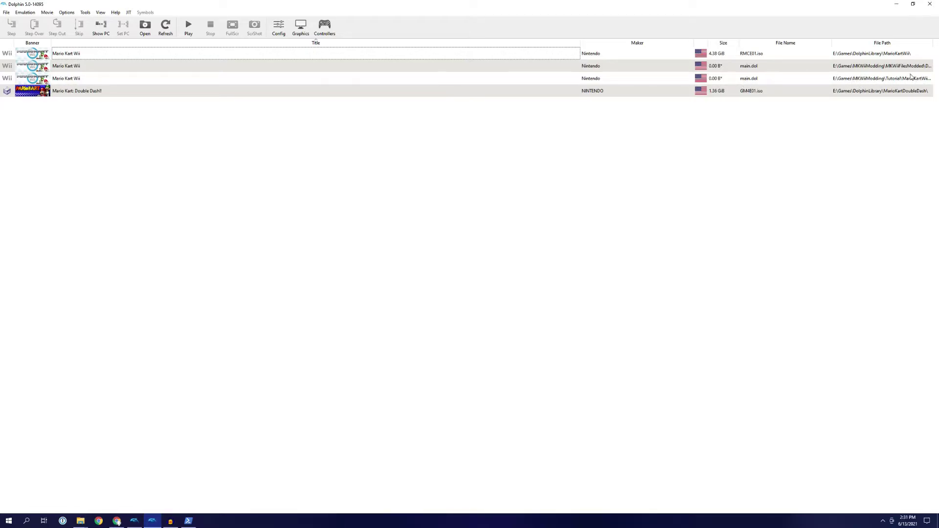
double_click(102, 79)
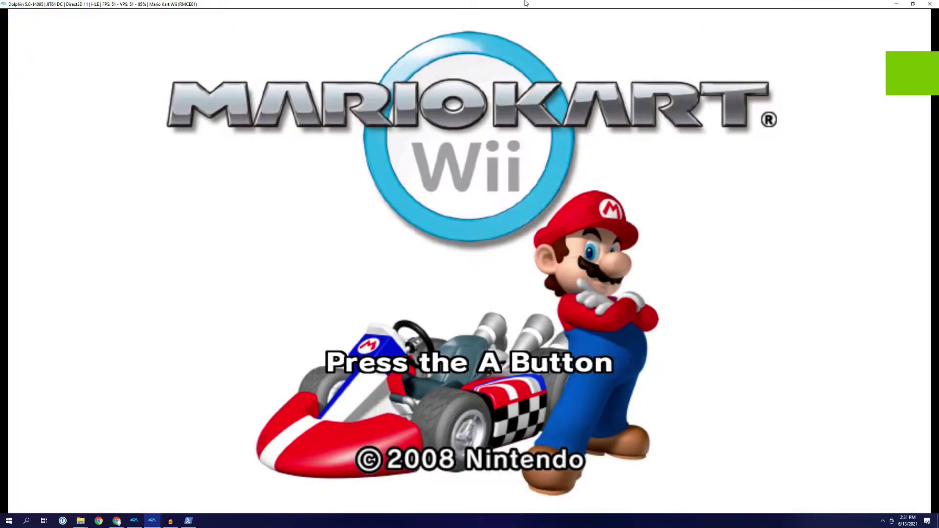
left_click(526, 4)
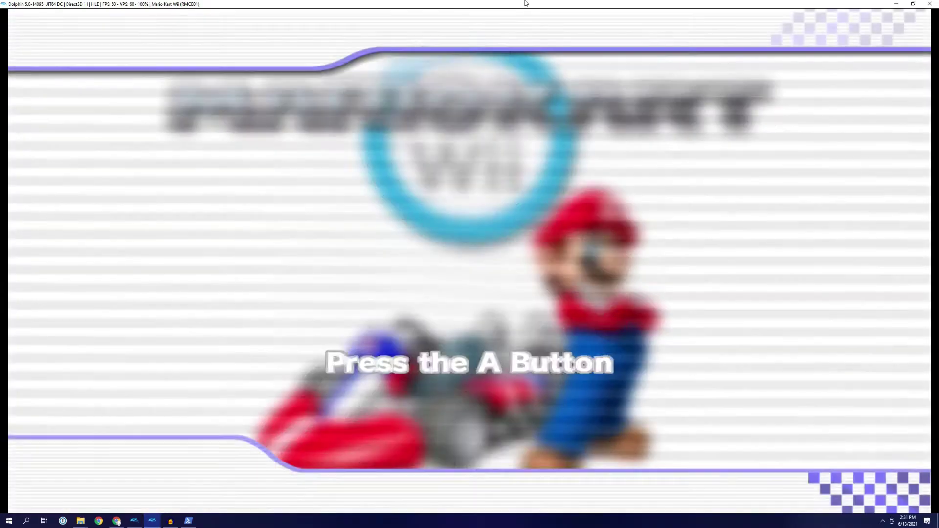
key("x")
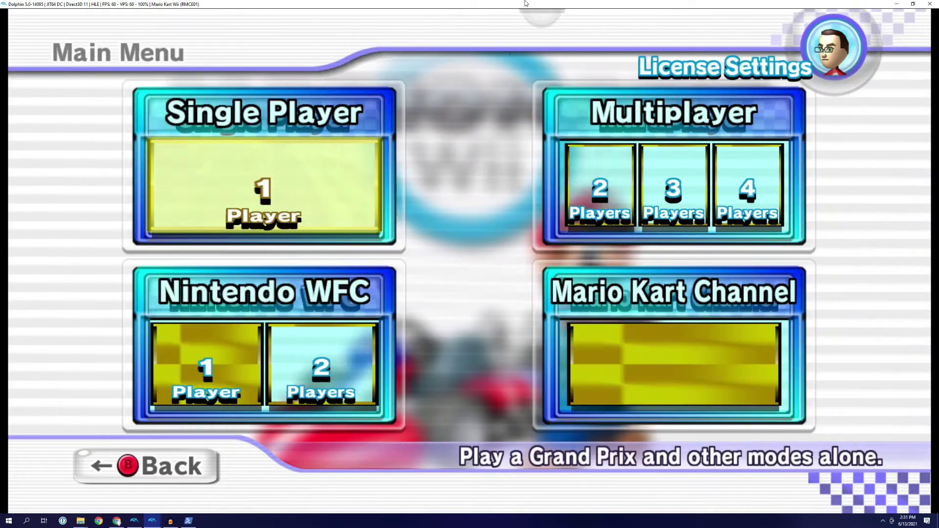
key("x")
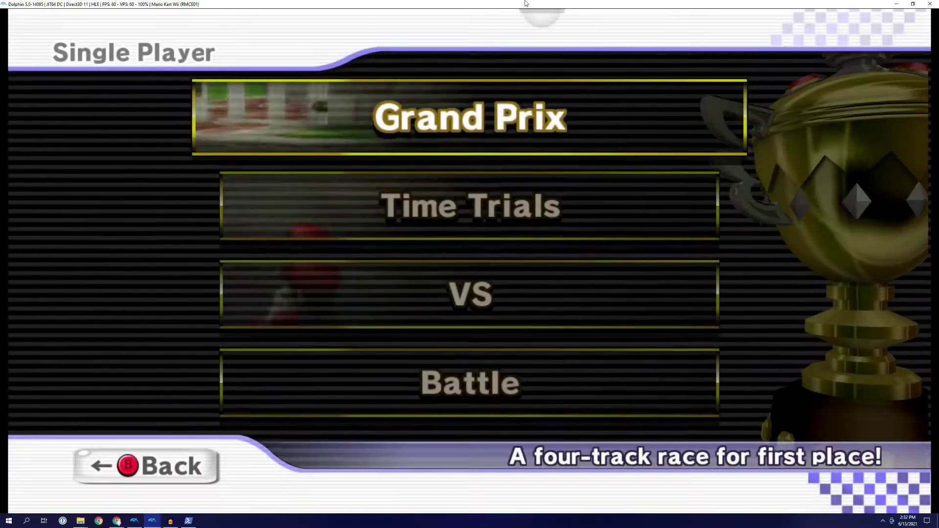
Set up a VS solo race with Baby Luigi in the Standard Kart S using manual drift.
key("x")
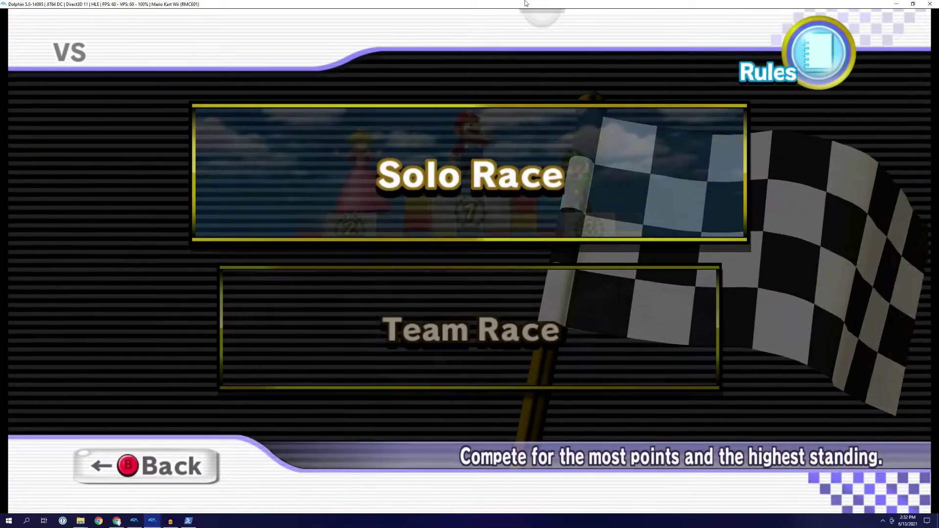
key("x")
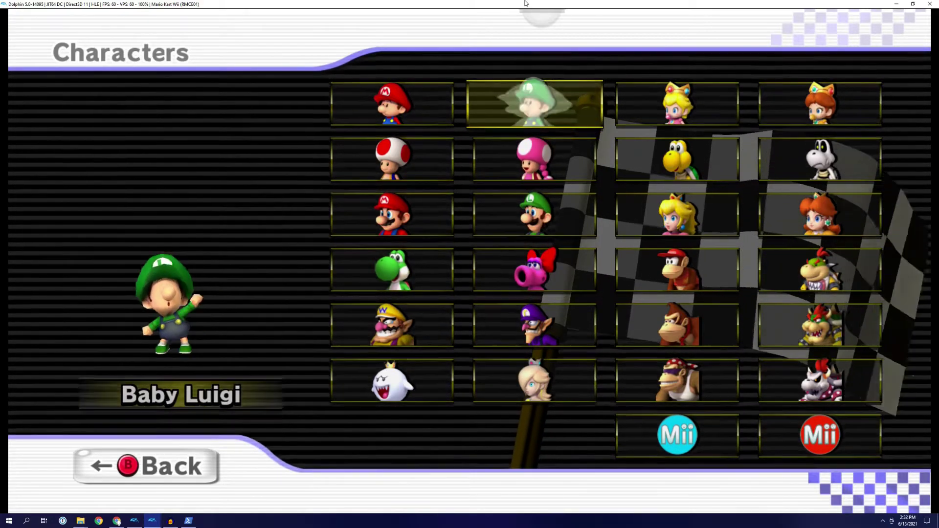
key("x")
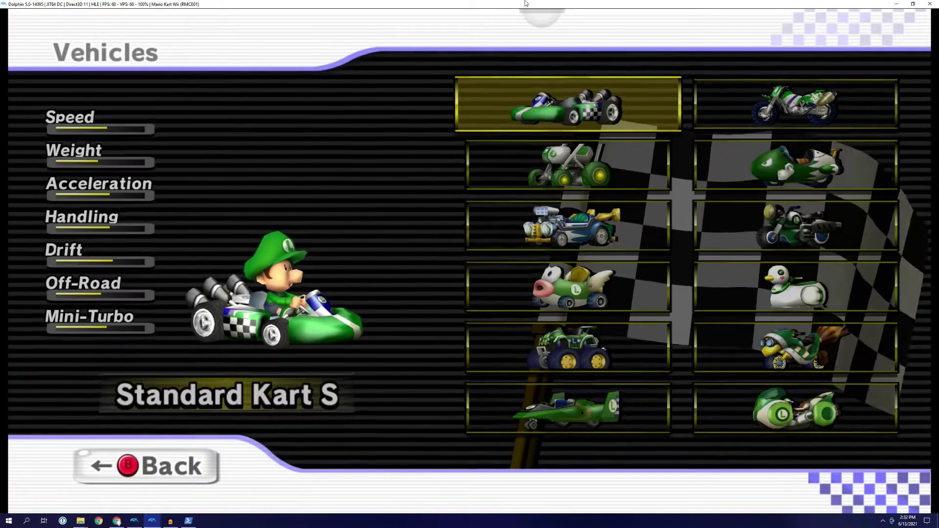
key("x")
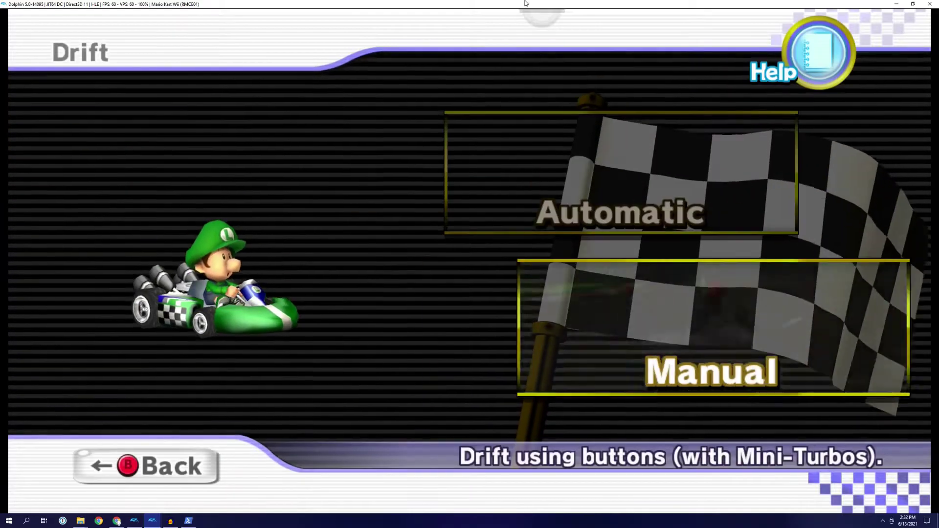
key("x")
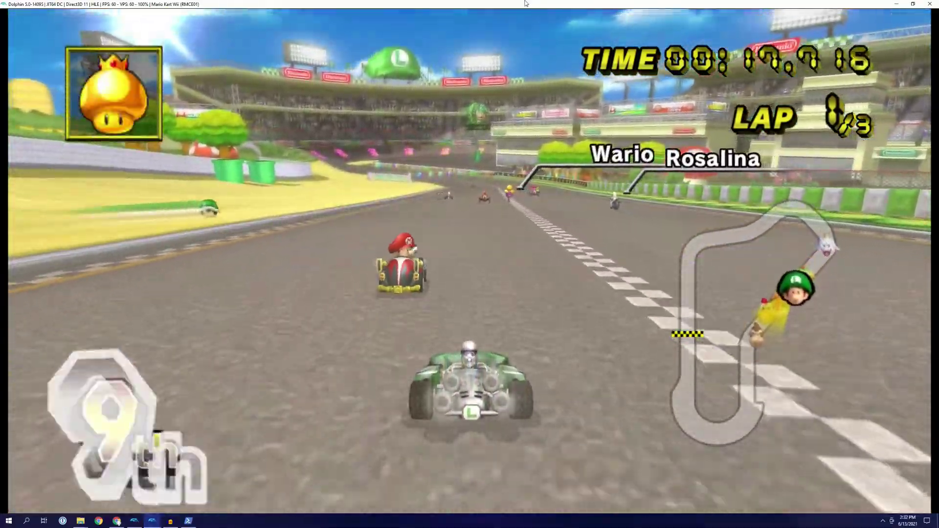
Quit the running race and enter the Time Trials character selection.
key("Return")
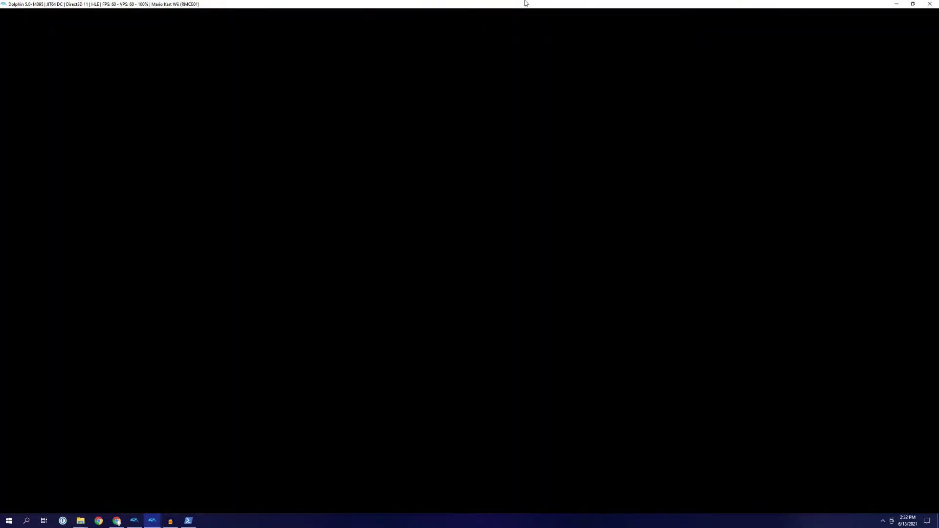
key("x")
key("Down")
key("Down")
key("Up")
key("x")
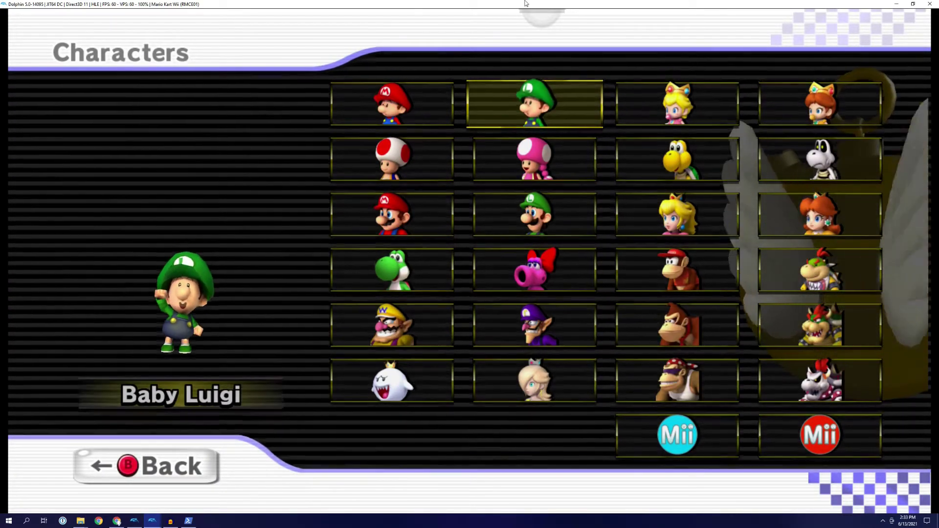
Choose Baby Luigi and the Quacker bike for the time trial.
key("x")
key("Right")
key("Down")
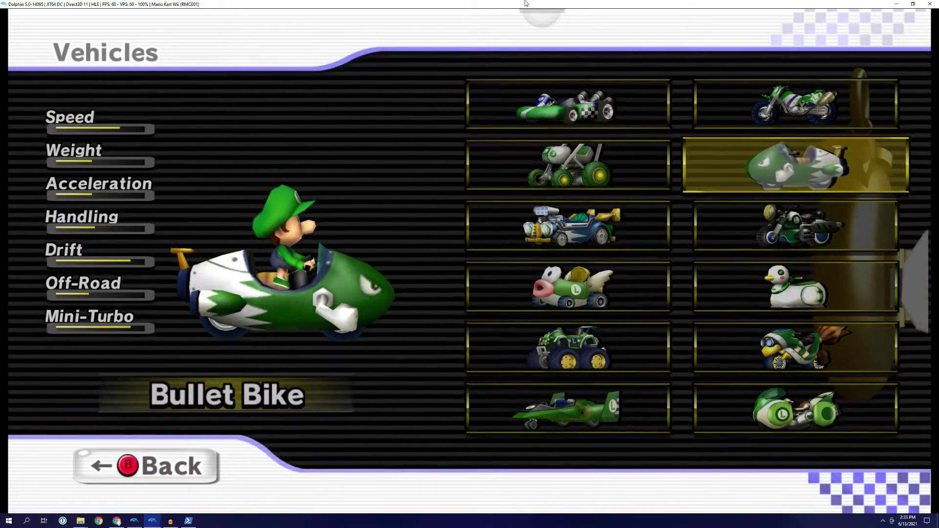
key("Down")
key("Down")
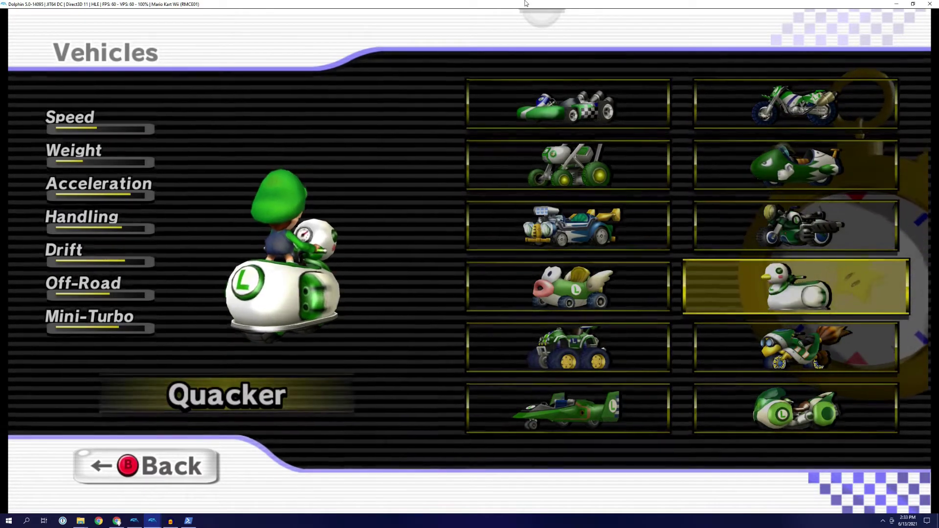
key("x")
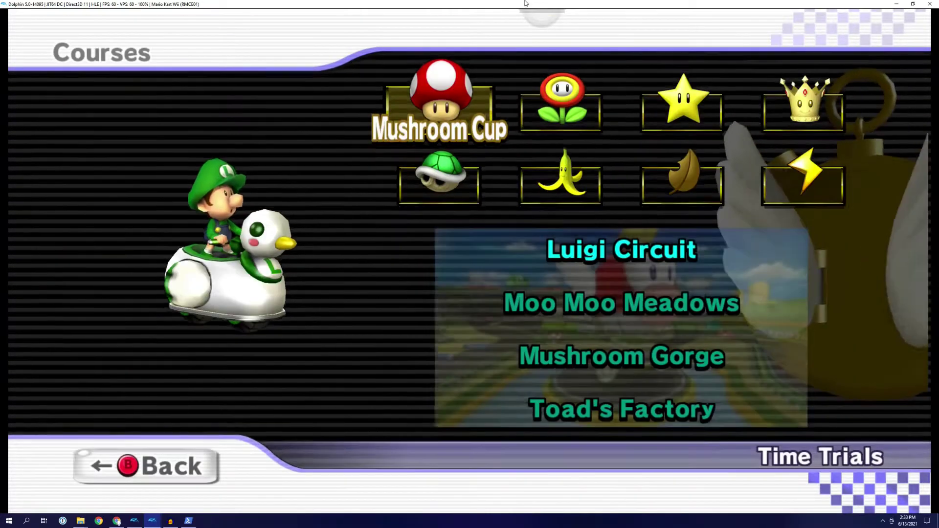
Select Luigi Circuit from the Mushroom Cup and start the time trial from the ghosts screen.
key("x")
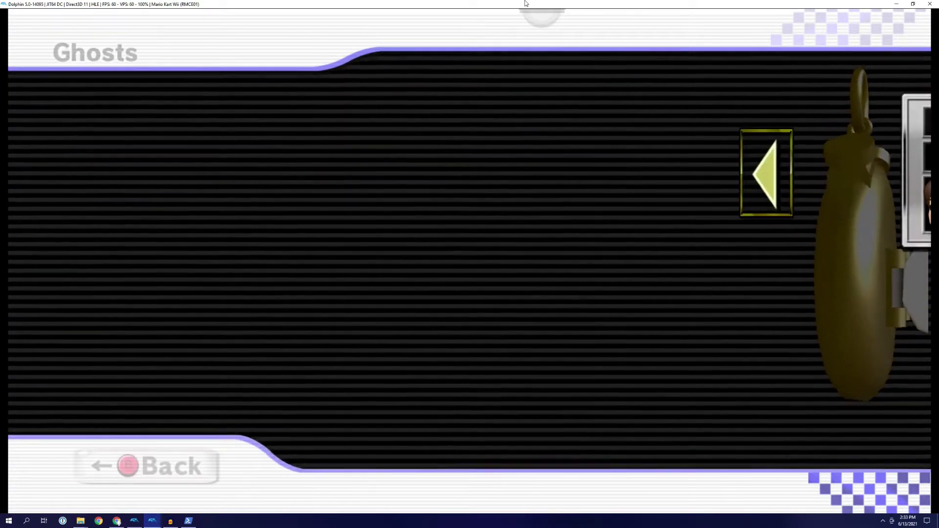
key("Down")
key("Down")
key("x")
key("x")
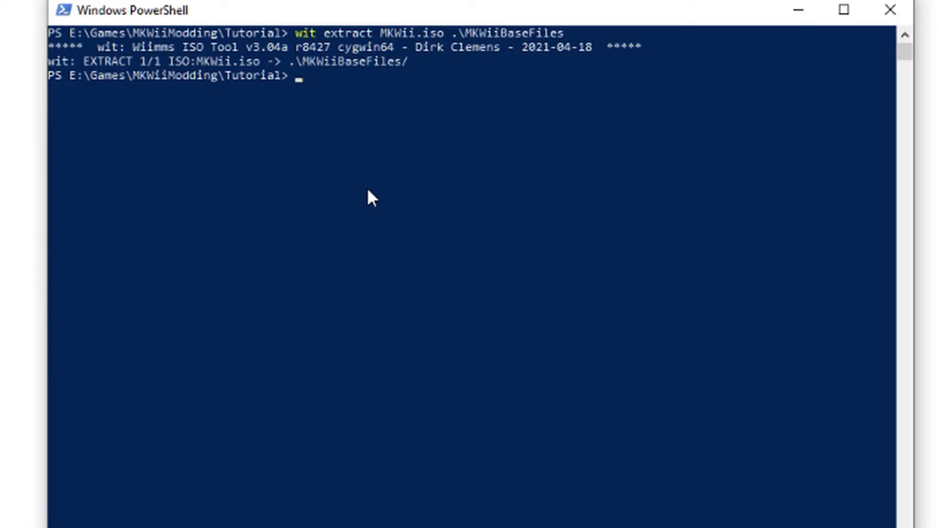
In Windows PowerShell, pack the modded game files into an ISO with the command wit copy .\MKWiiBaseFiles MKWiiVR.iso.
type("wit copy")
type(".\\MKWiiBaseFiles")
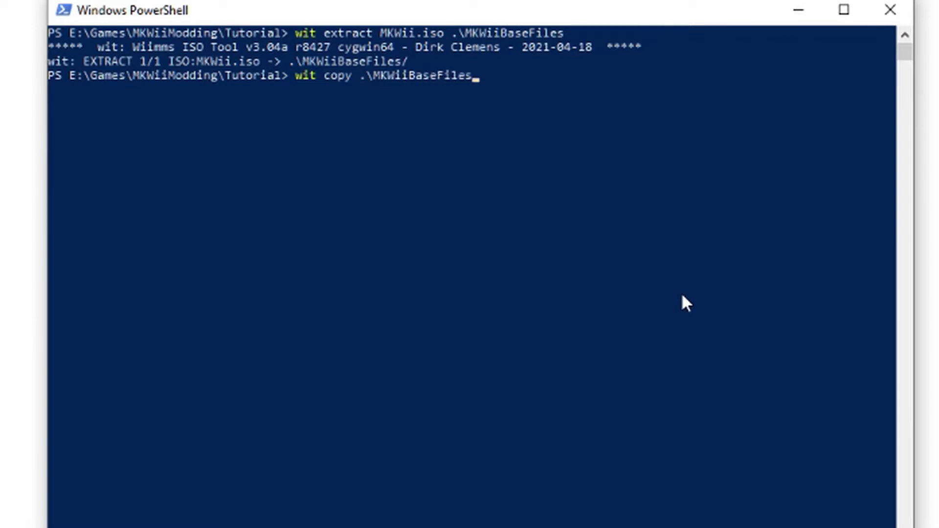
type(" MKWiiVR.iso")
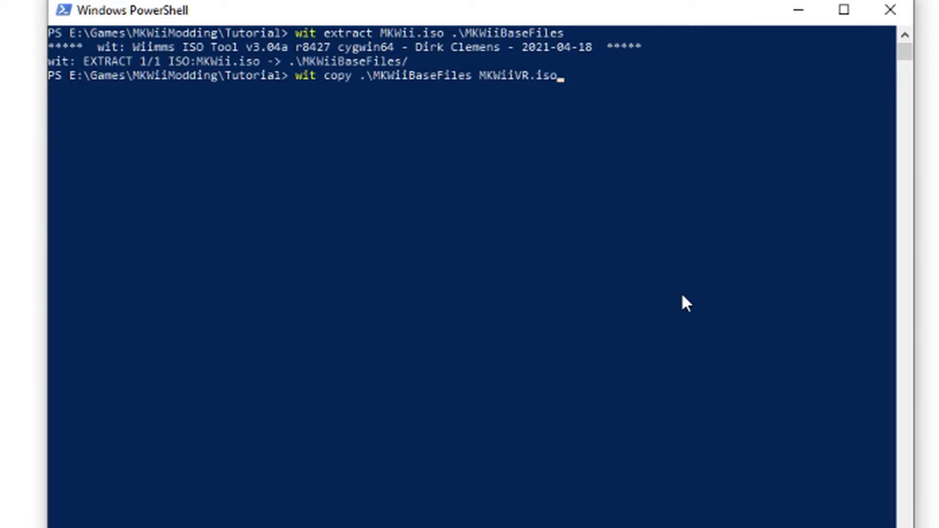
key("Return")
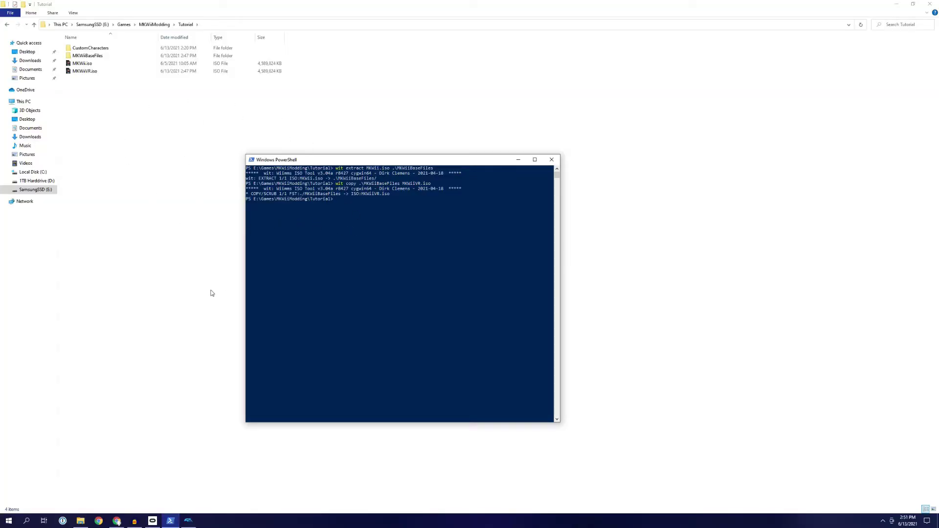
Switch to Dolphin VR and load MKWiiVR.iso from the Games folder on the SamsungSSD drive.
left_click(188, 520)
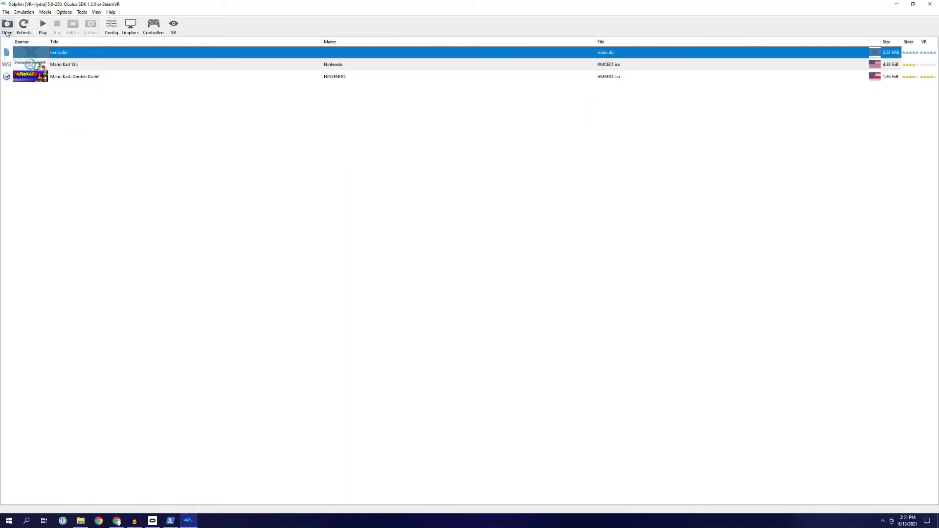
left_click(8, 26)
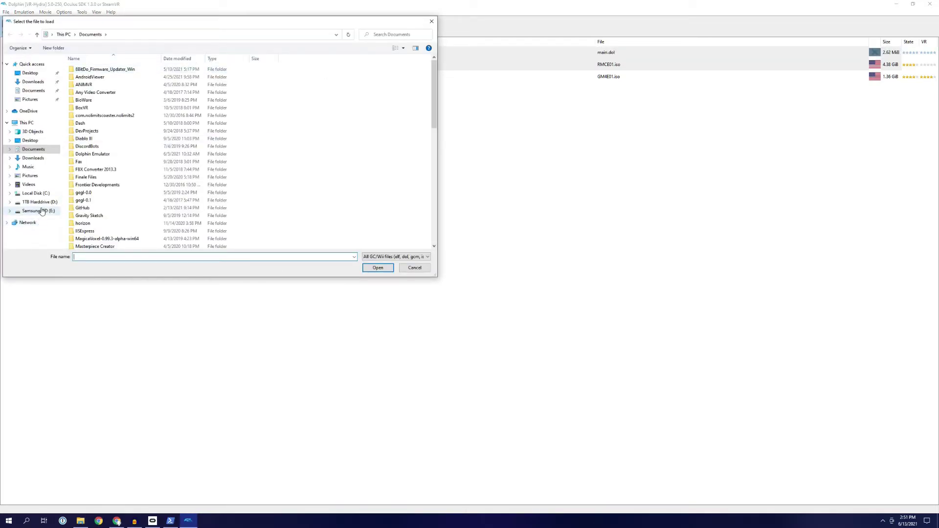
left_click(42, 211)
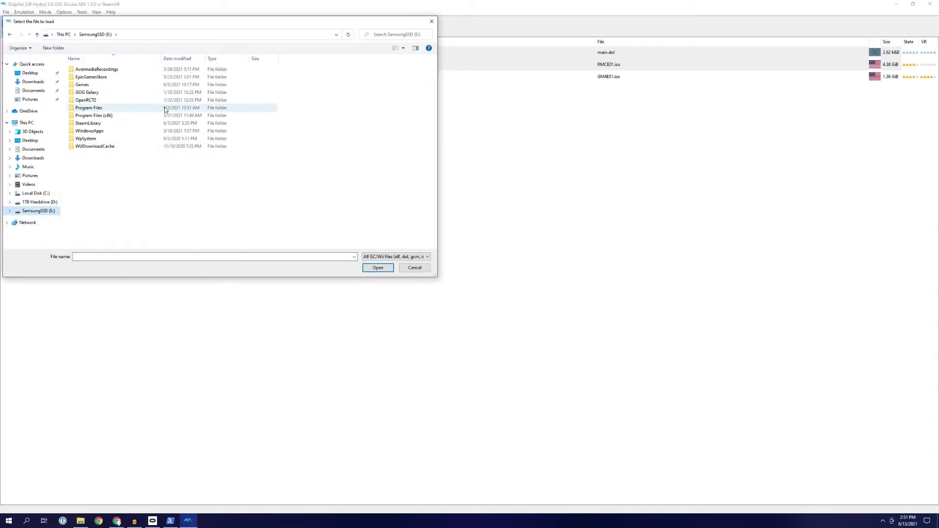
double_click(95, 86)
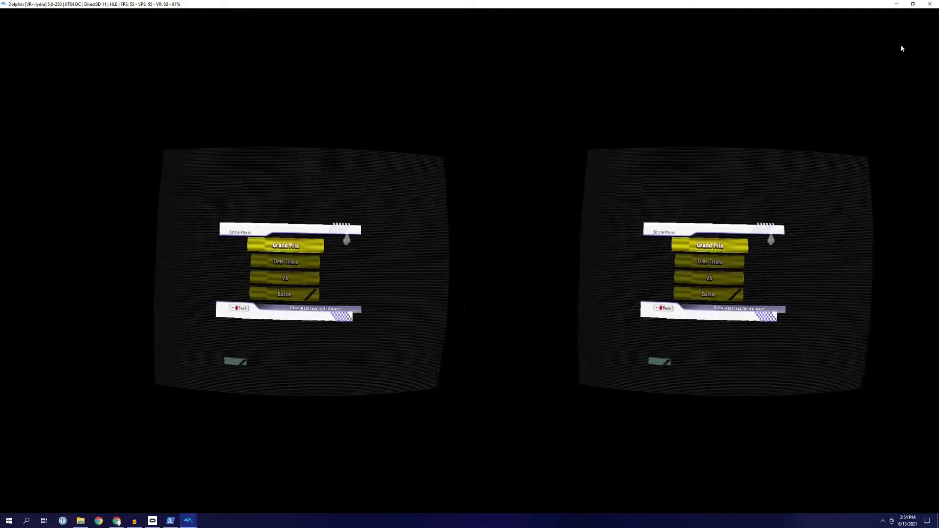
key("Down")
key("Down")
key("Return")
key("Return")
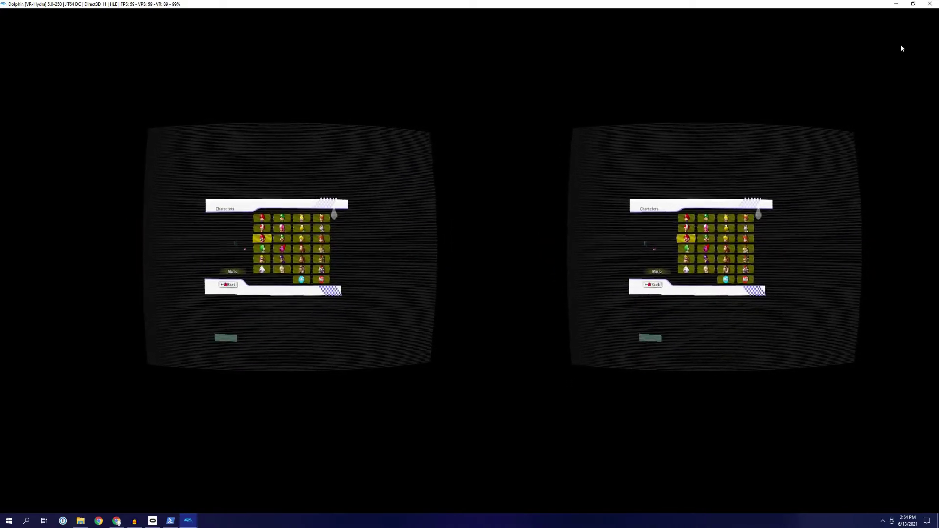
key("BackSpace")
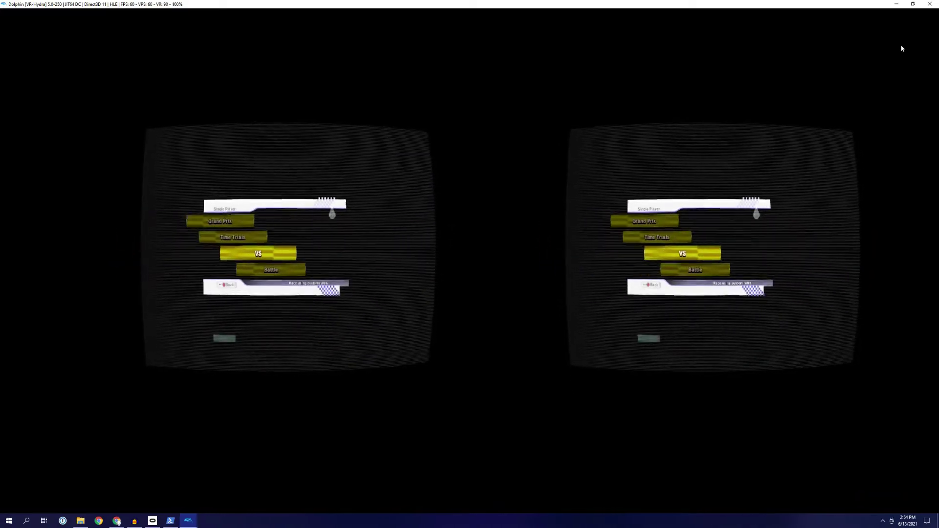
Enter Time Trials from the single-player modes and choose Baby Luigi as the character.
key("Return")
key("Return")
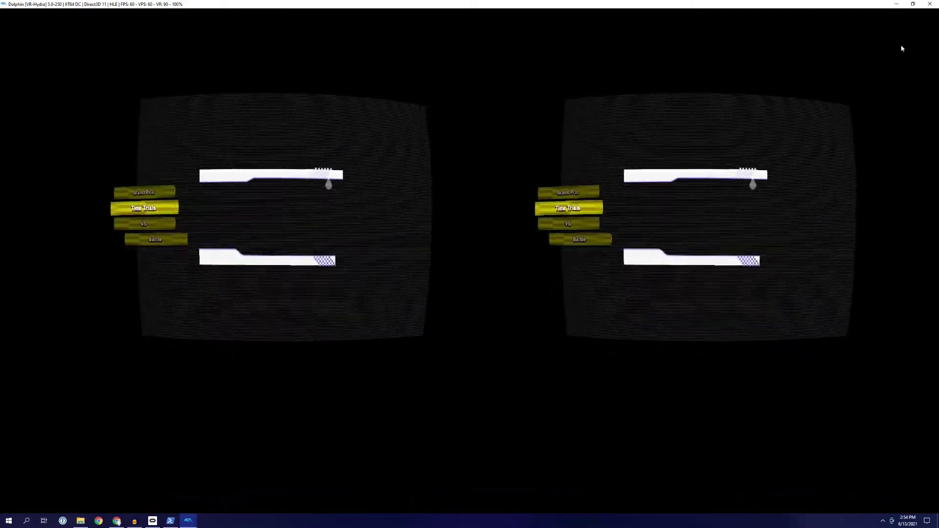
key("Up")
key("Up")
key("Right")
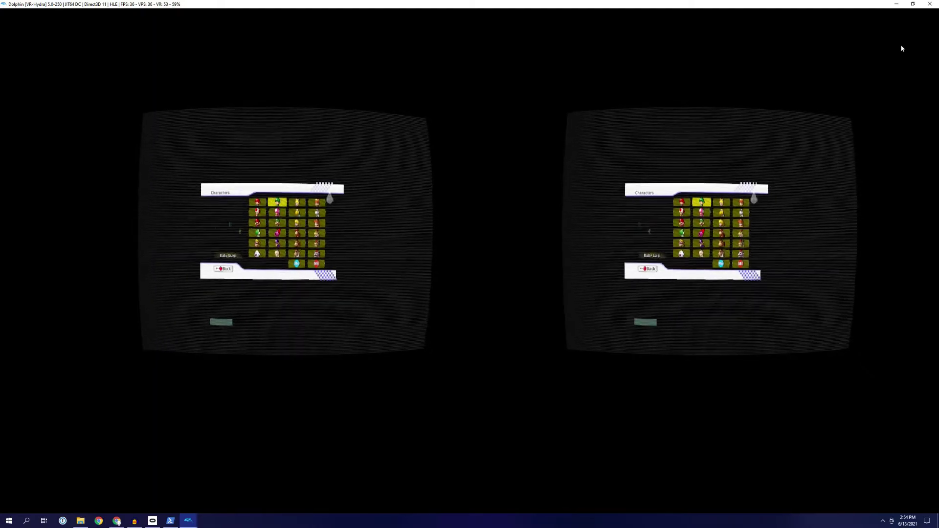
key("Return")
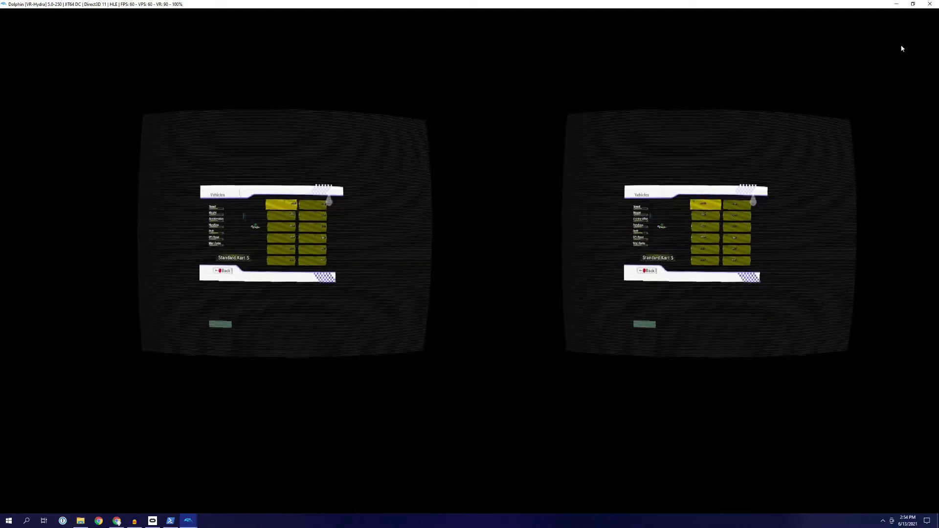
Pick a vehicle with Manual drift and start a solo time trial on Luigi Circuit.
key("Return")
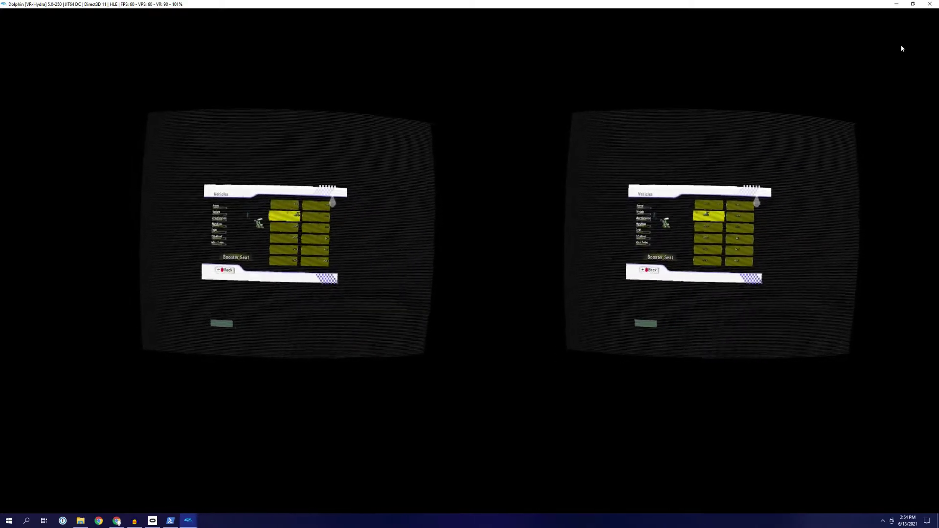
key("Down")
key("Down")
key("Up")
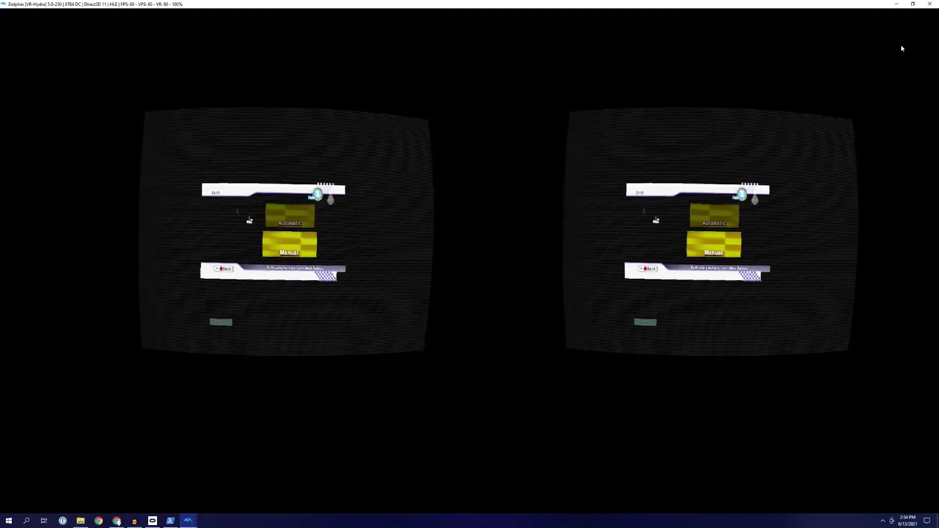
key("Return")
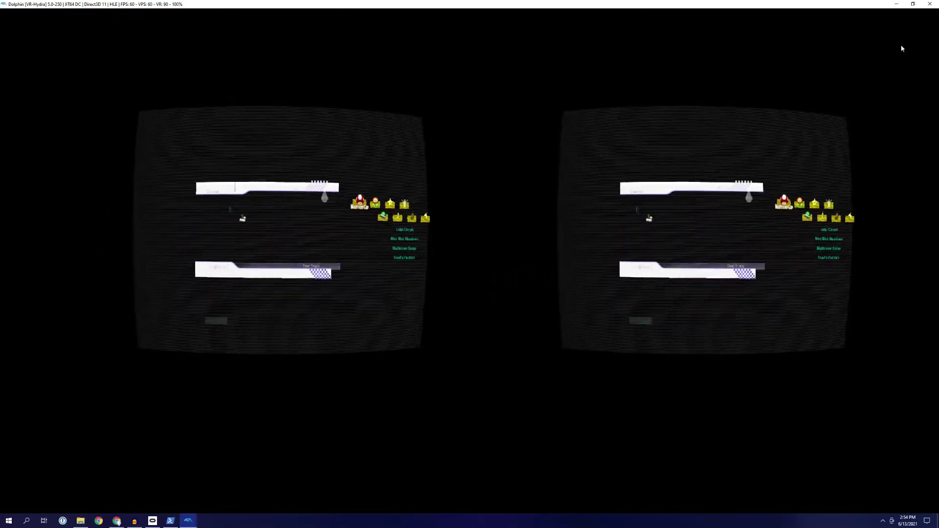
key("Return")
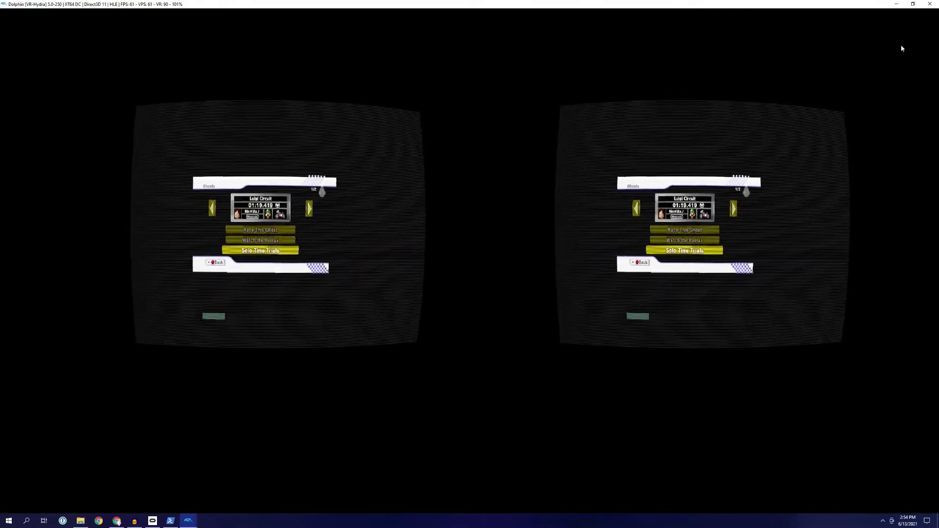
key("Return")
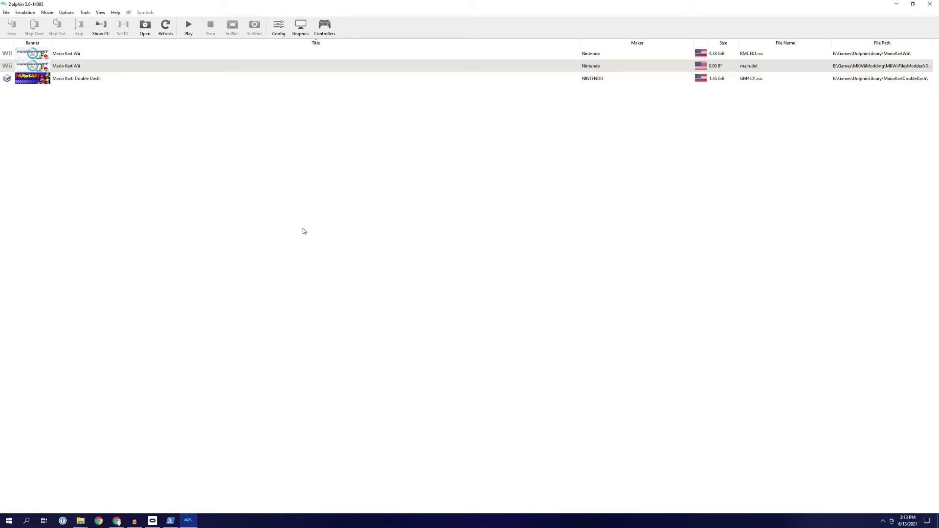
In the Tutorial folder window of File Explorer, open the Original folder inside CustomCharacters\BabyLuigi.
mouse_move(80, 521)
mouse_move(97, 492)
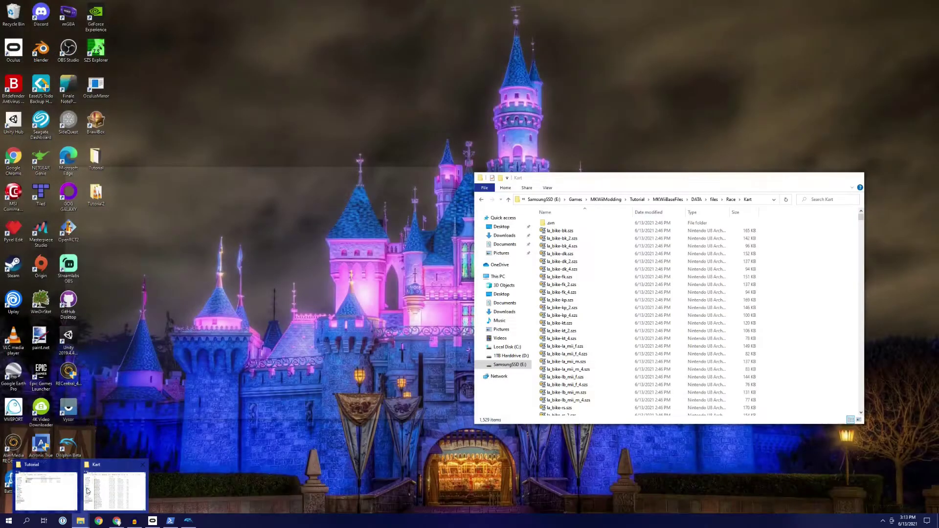
left_click(69, 489)
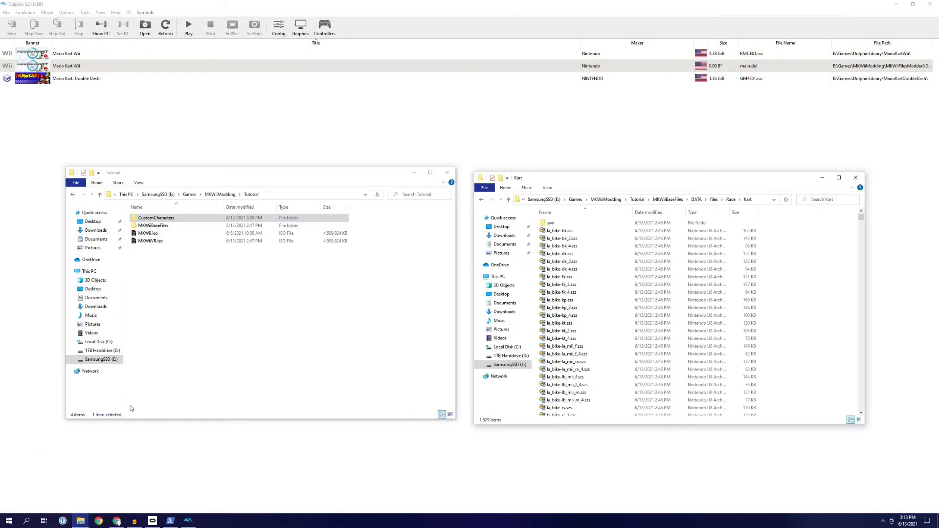
double_click(233, 221)
left_click(165, 219)
double_click(165, 219)
double_click(149, 226)
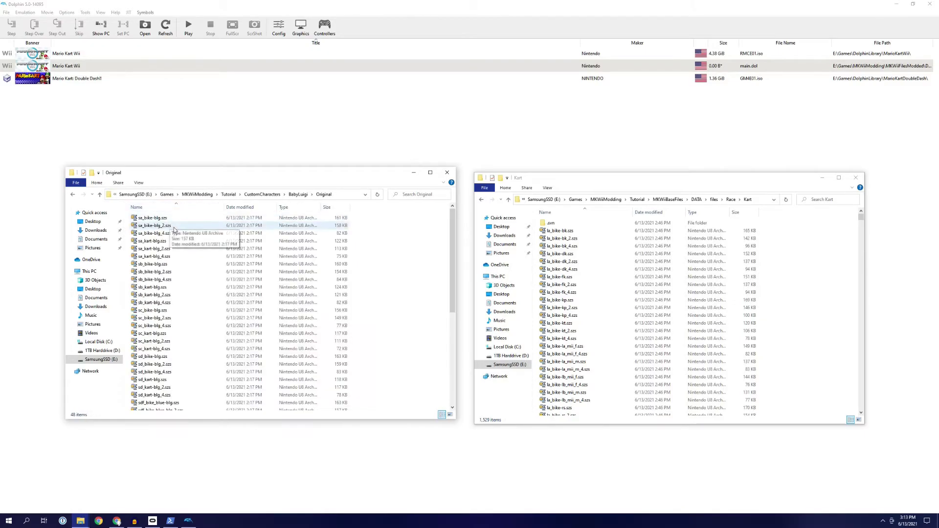
Copy all the original Baby Luigi files into the game's Race\Kart folder, replacing the existing files there.
key("ctrl+a")
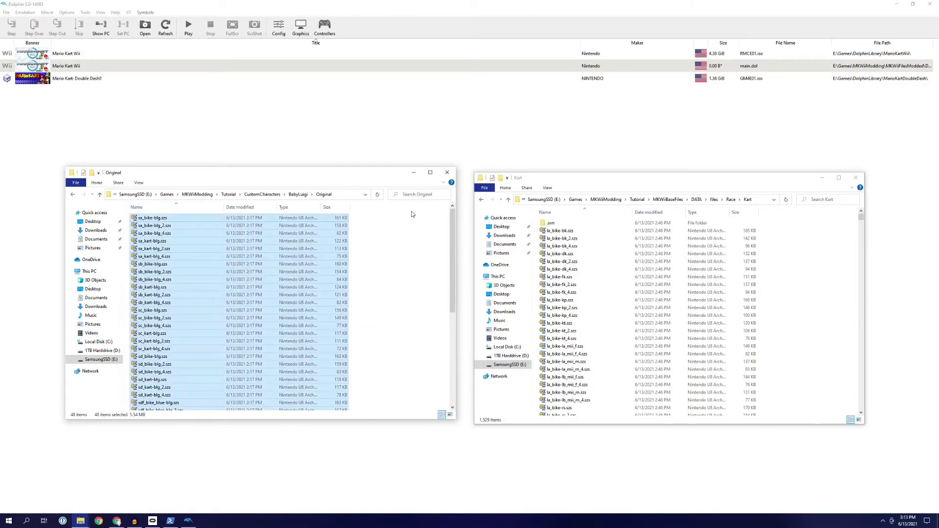
left_click(816, 278)
right_click(842, 312)
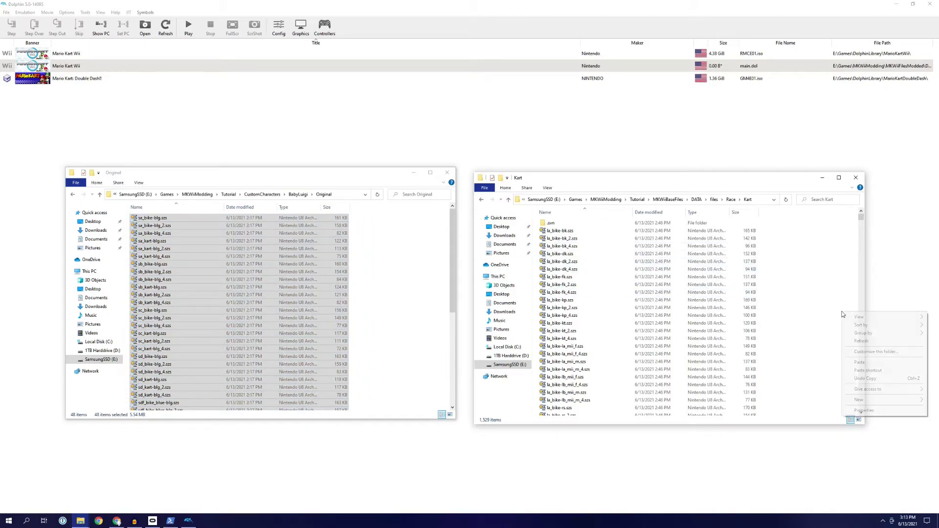
left_click(851, 363)
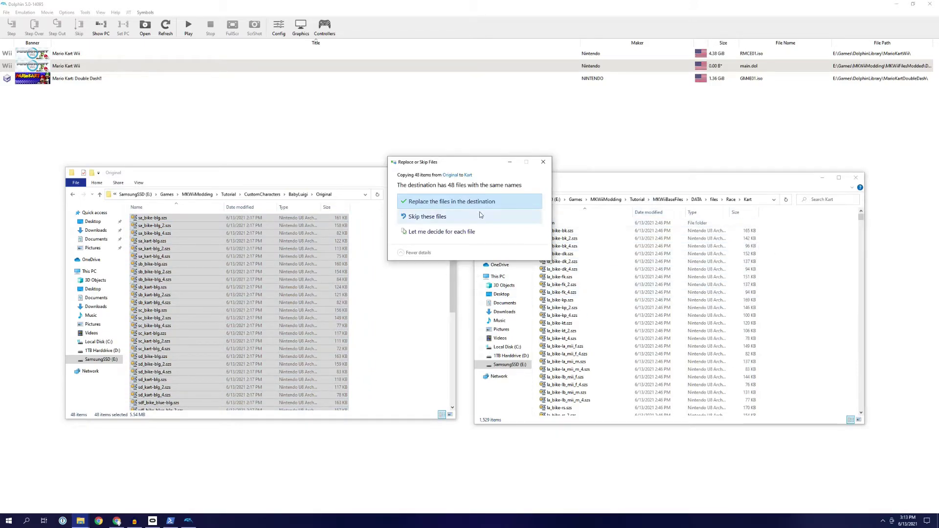
left_click(477, 201)
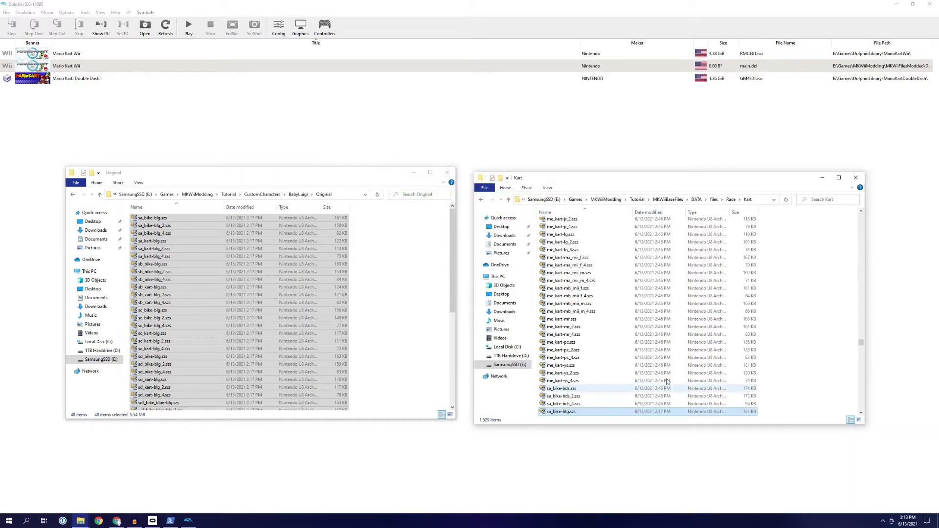
Go back to CustomCharacters and open the Invisible folder inside Rosalina.
left_click(263, 194)
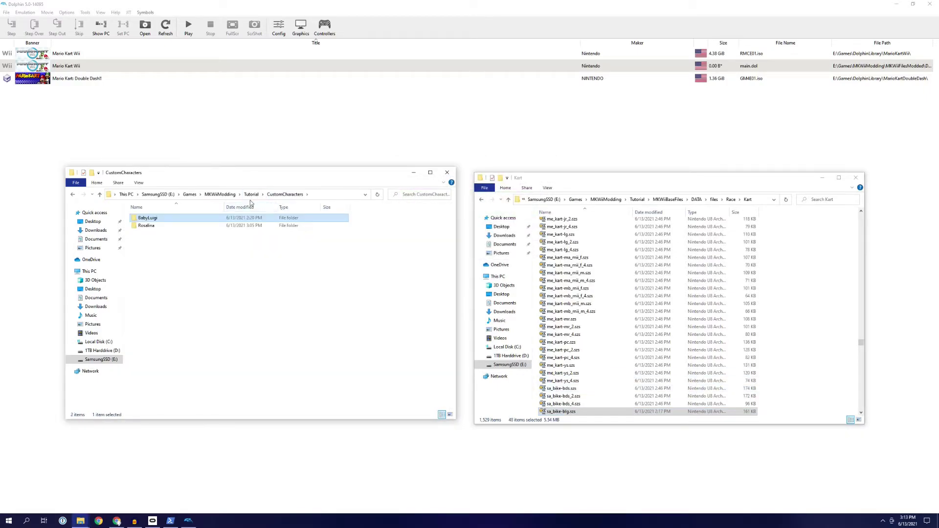
double_click(162, 225)
double_click(154, 217)
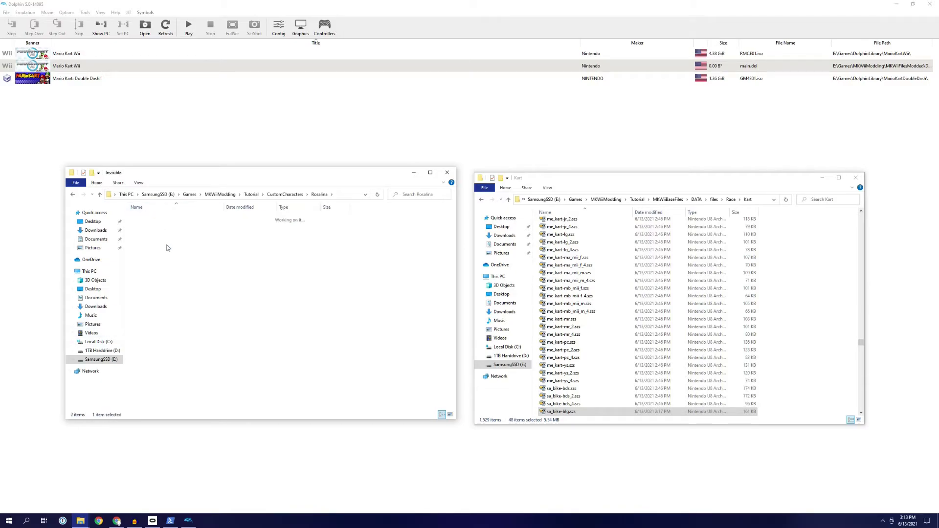
Copy Rosalina's invisible files from la_bike-rs.szs through le_kart-rs.szs into the Race\Kart folder, replacing the existing ones.
left_click(150, 235)
left_click(151, 349, "shift")
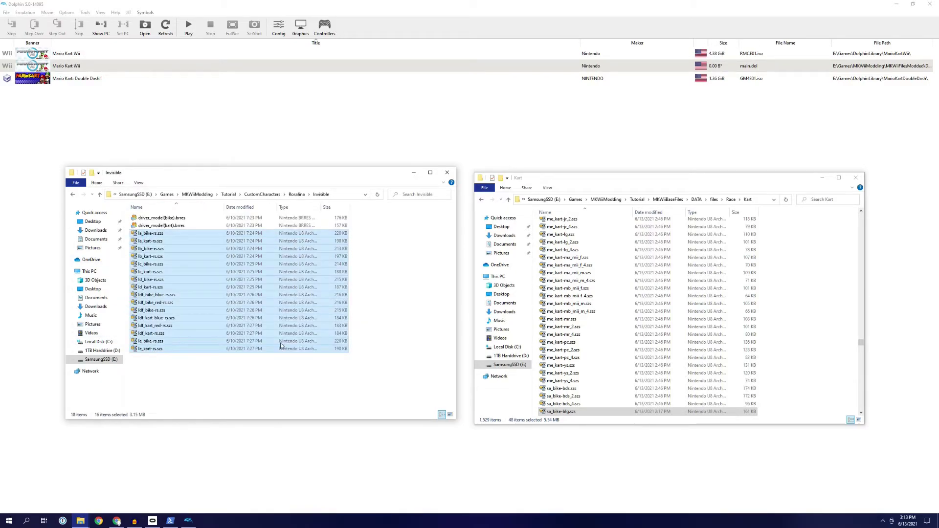
left_click(811, 310)
right_click(811, 310)
left_click(827, 361)
left_click(462, 202)
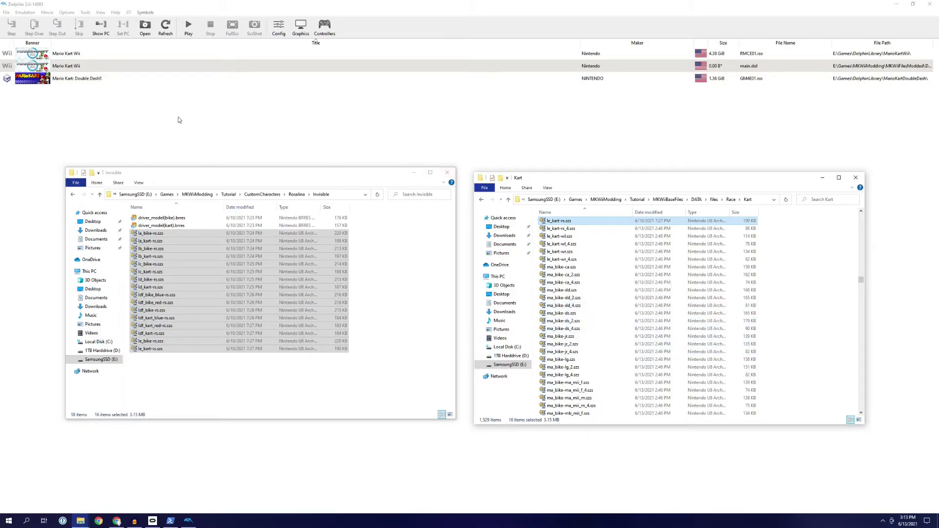
Switch to Dolphin, launch the Mario Kart Wii main.dol entry and dismiss the wrist strap safety screen.
left_click(228, 126)
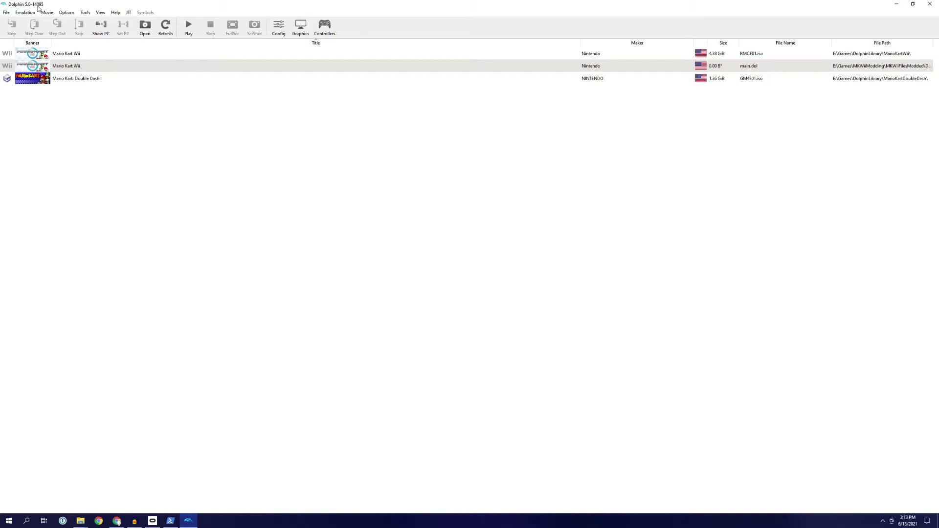
double_click(142, 69)
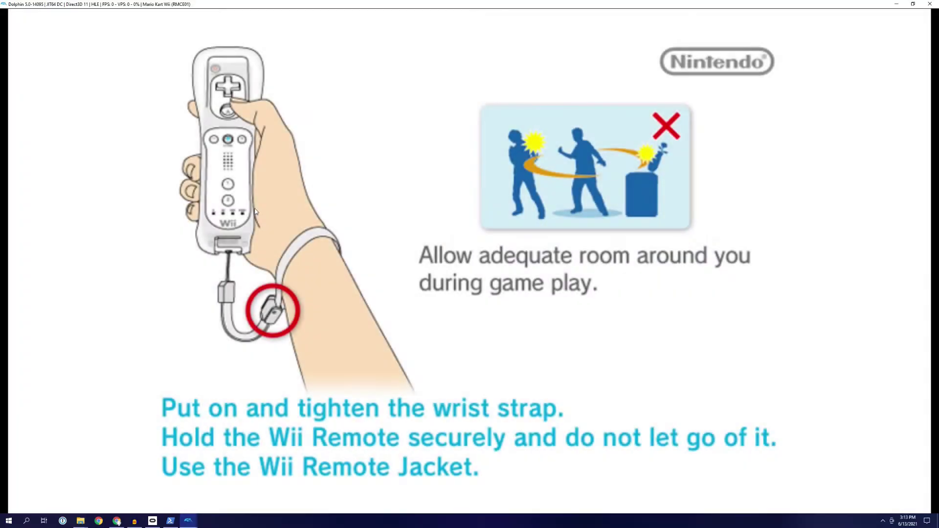
left_click(255, 211)
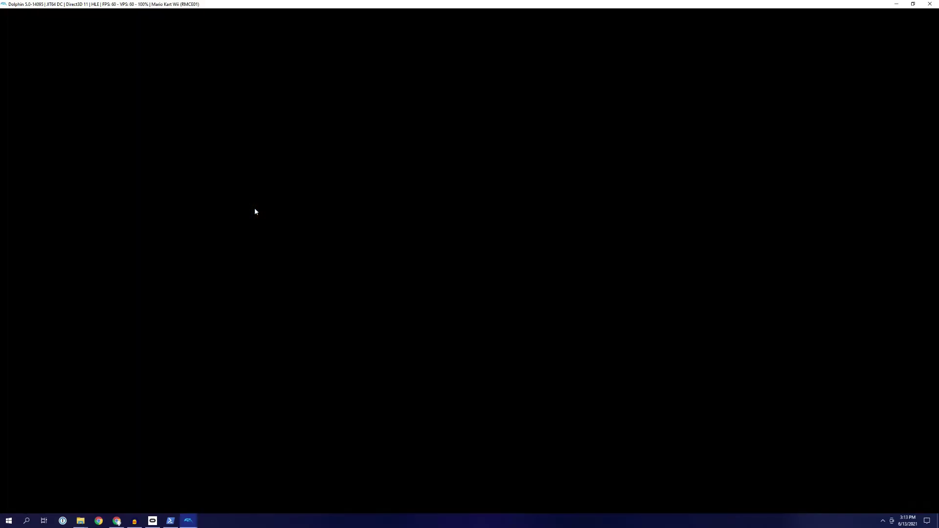